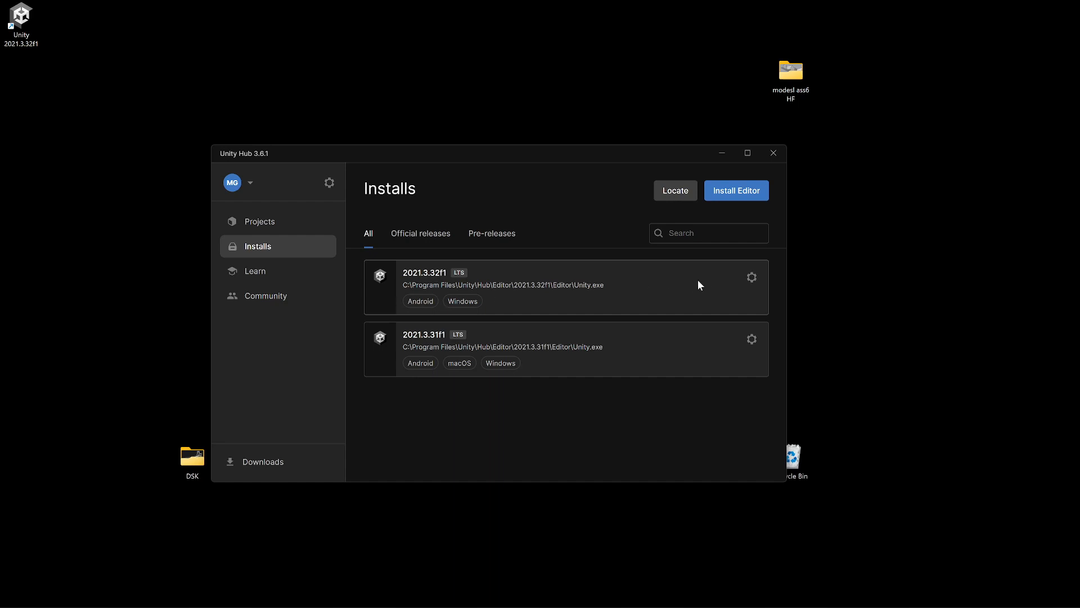
Review the modules installed for Unity 2021.3.32f1, including the Android build support, and leave the module list
click(752, 277)
click(653, 289)
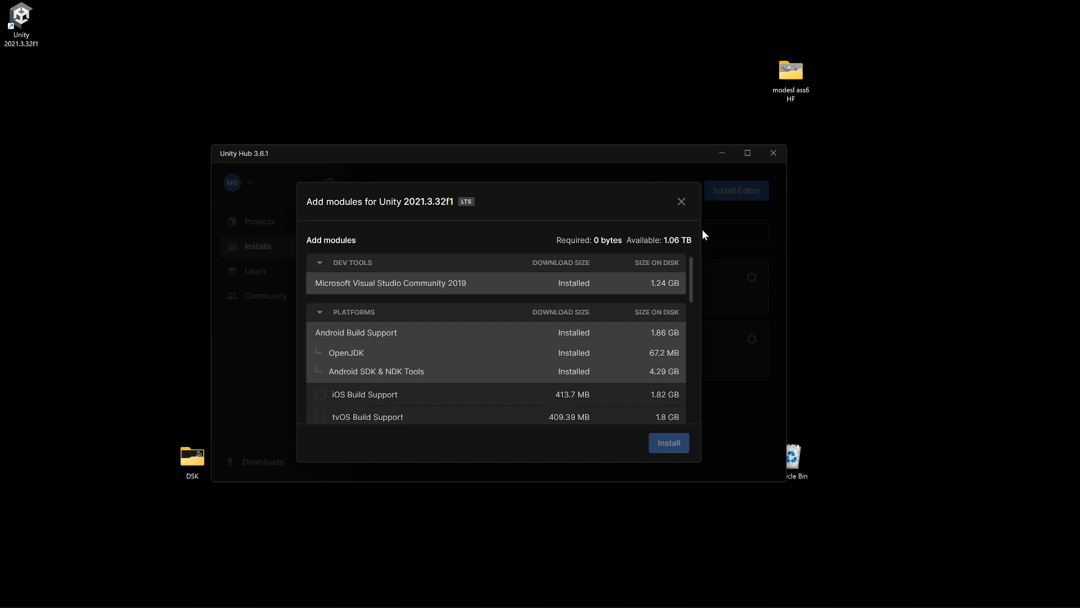
click(681, 202)
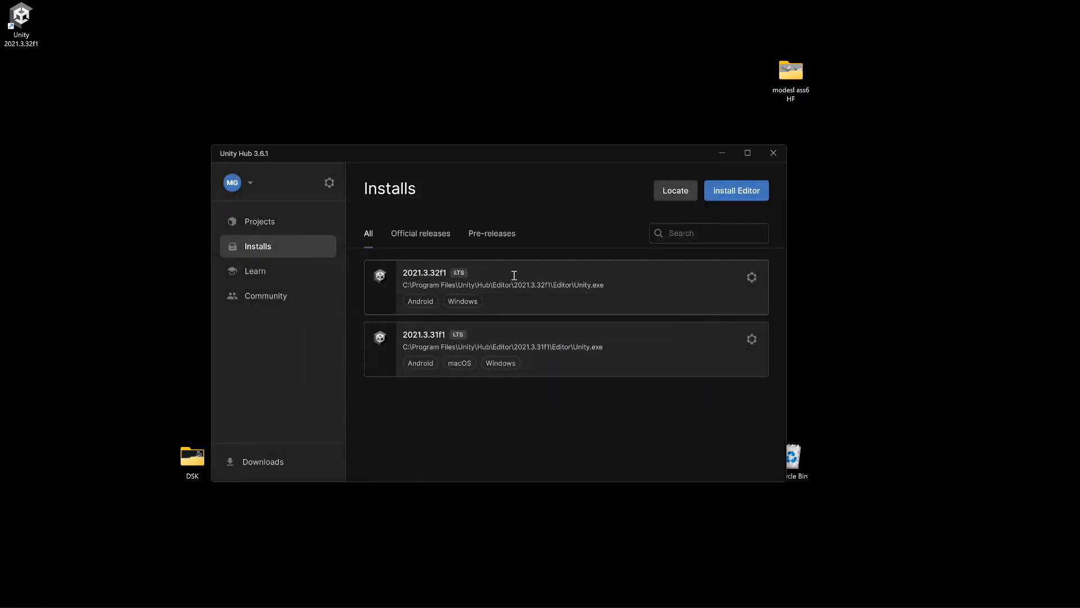
Add the existing vr-wheelchair_HF23 project from D:\Unity\HF23 to the project list and open it in the Unity editor
click(274, 222)
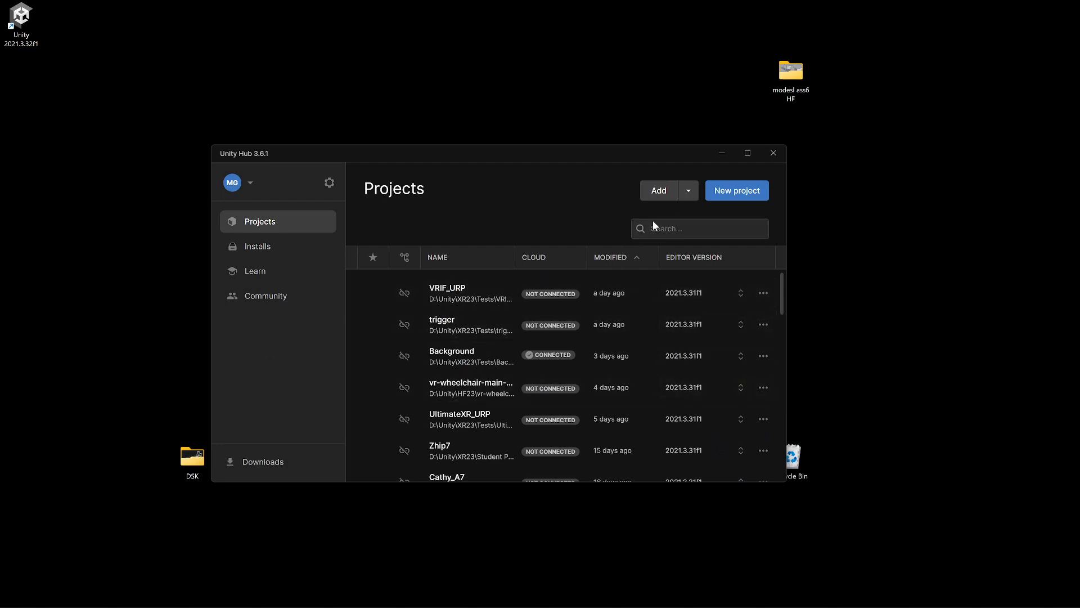
click(690, 193)
click(682, 215)
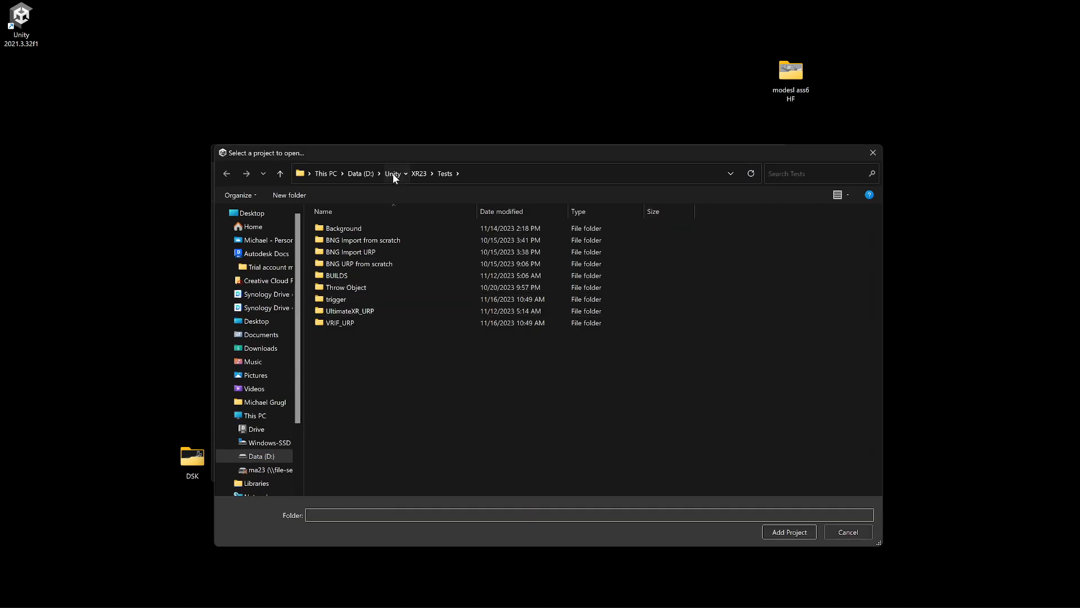
click(393, 173)
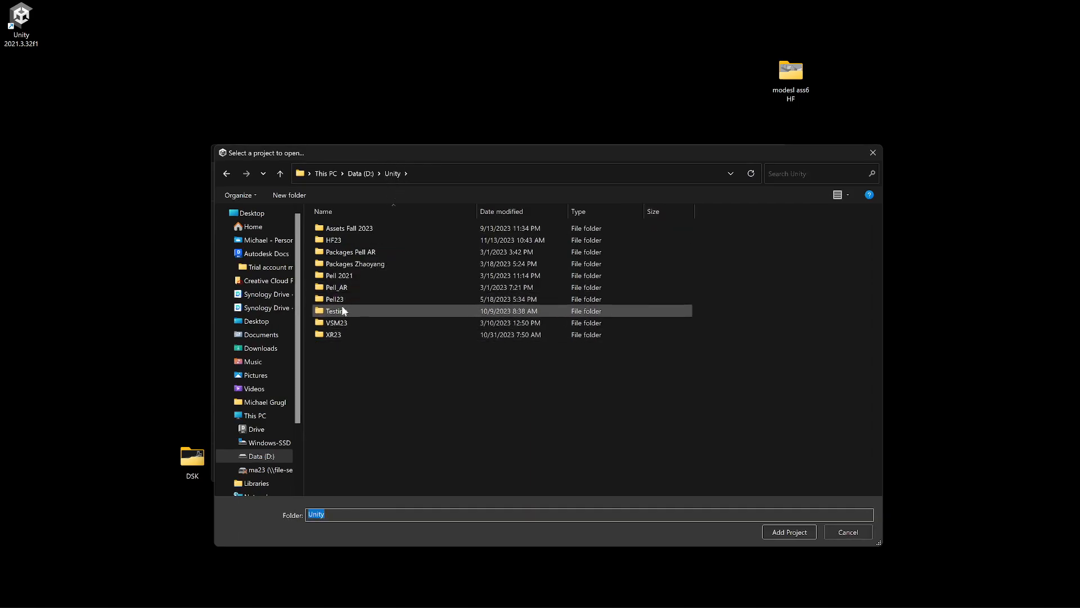
double_click(343, 240)
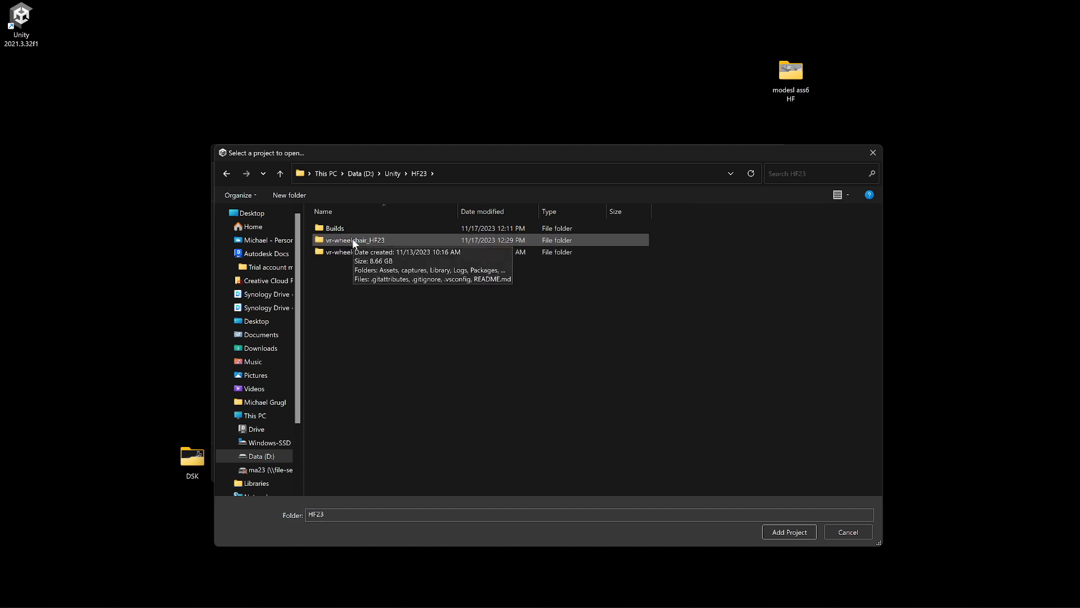
double_click(352, 239)
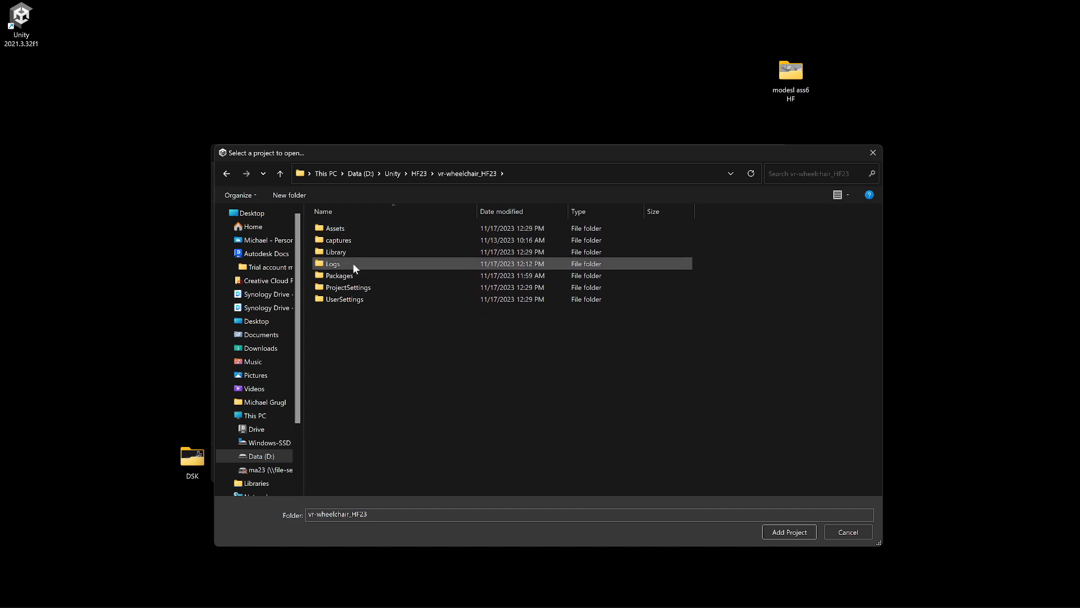
click(789, 531)
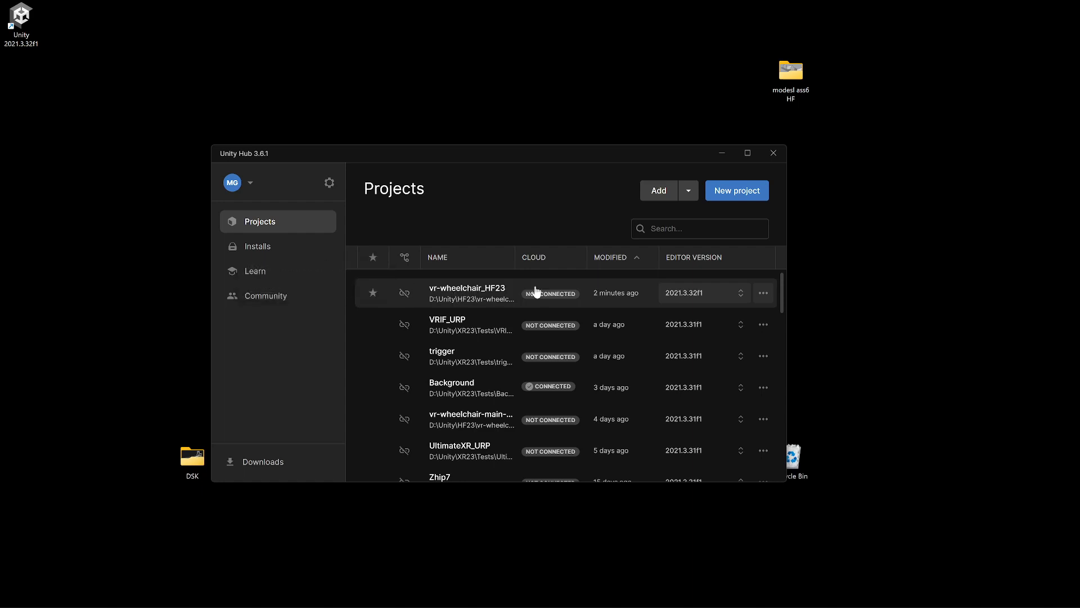
click(479, 291)
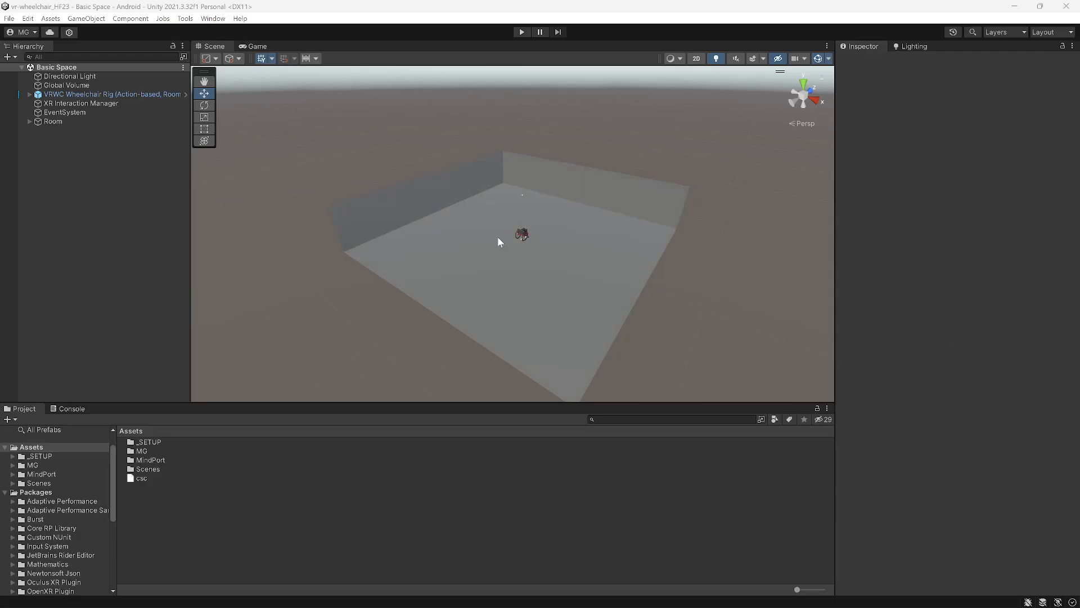
Save a copy of the Basic Space scene as MGScene in the project's Scenes folder
click(39, 483)
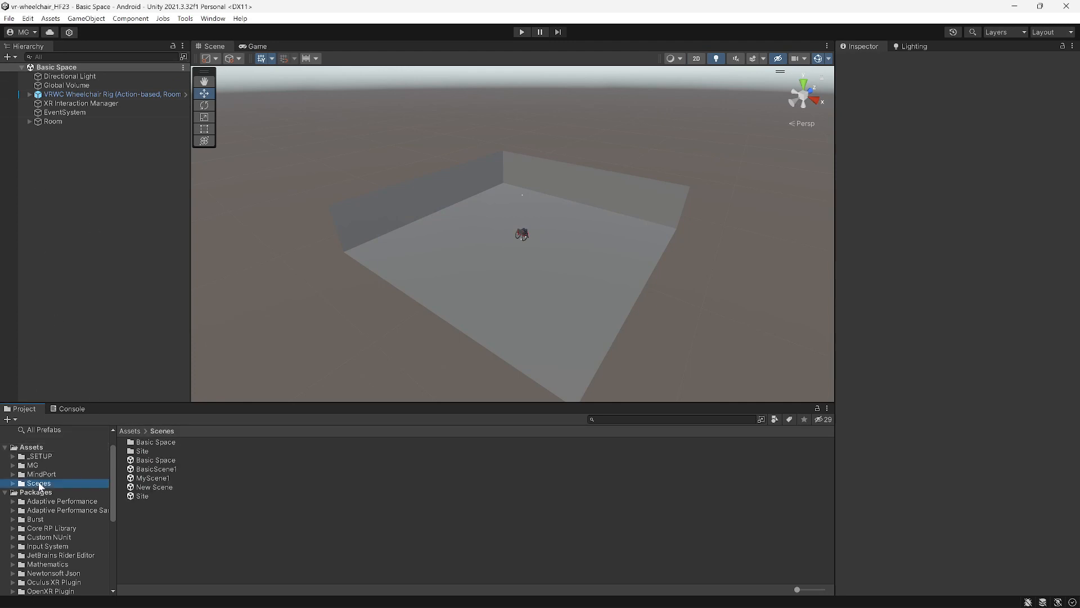
click(162, 459)
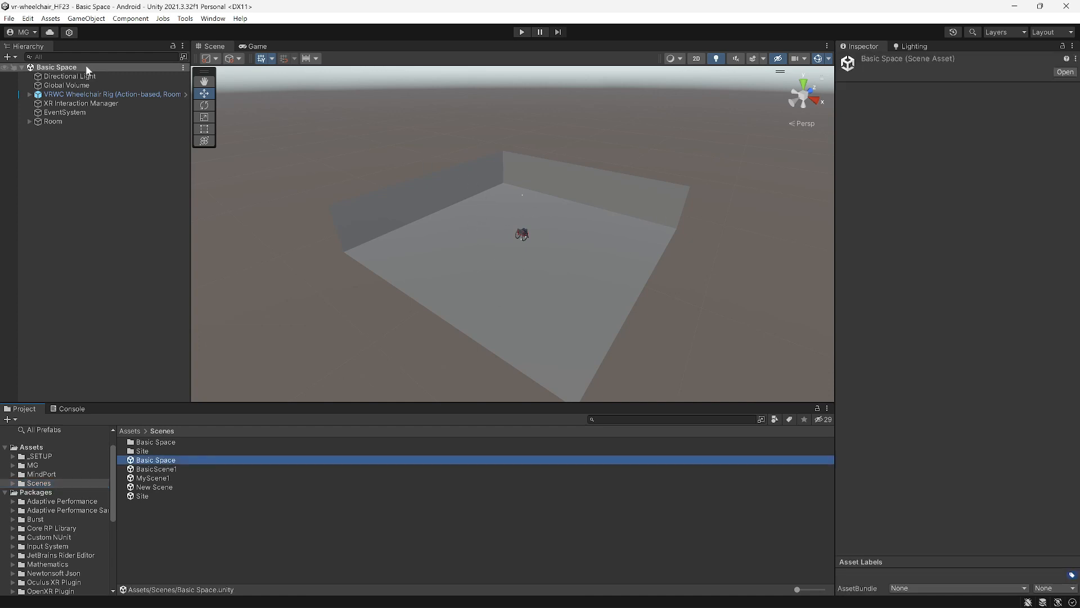
click(9, 18)
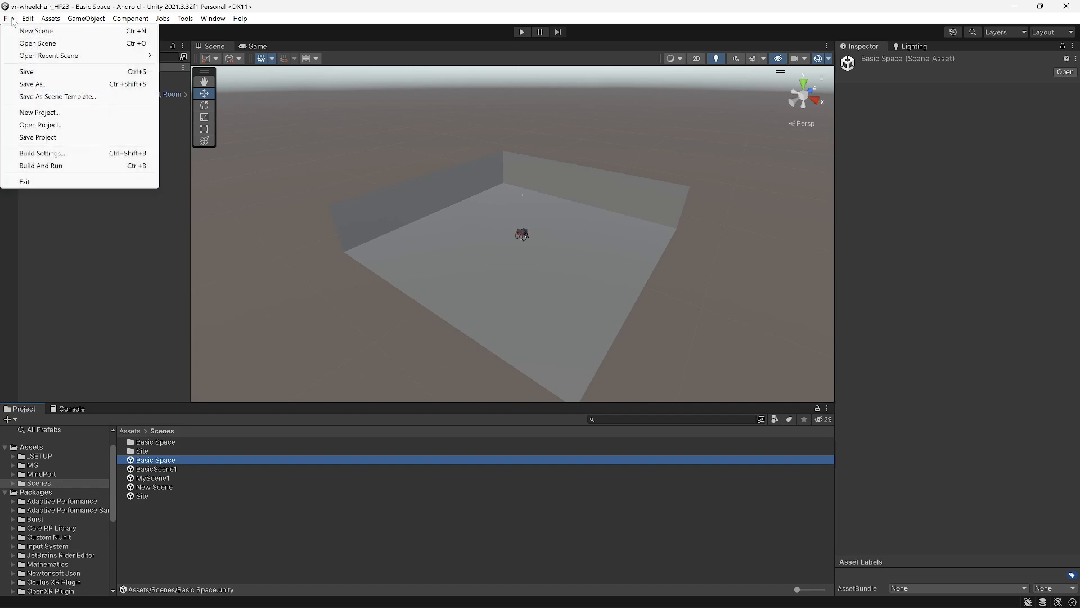
click(35, 85)
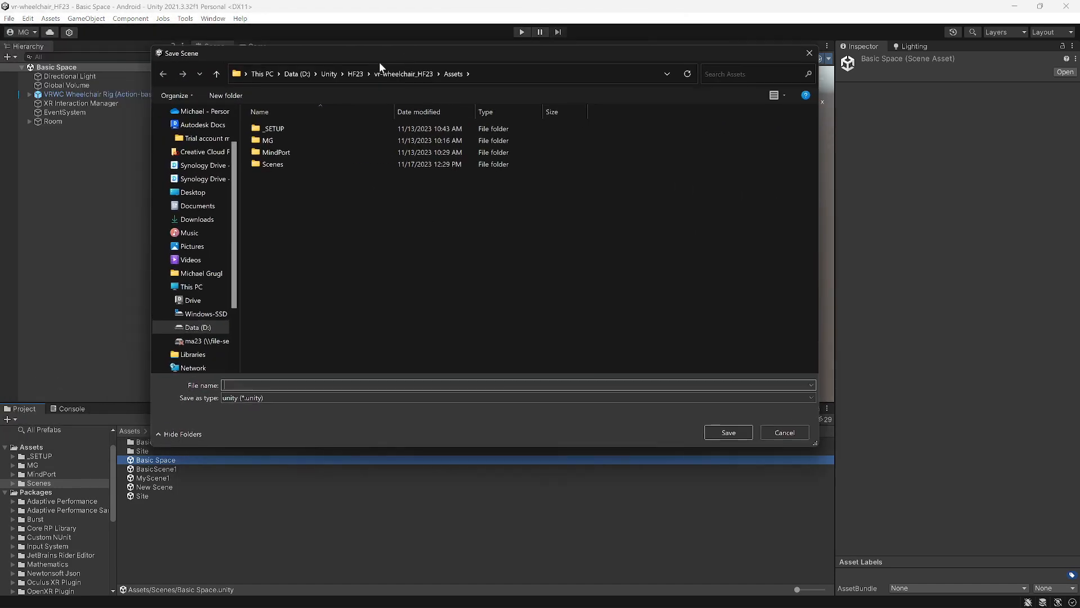
double_click(276, 163)
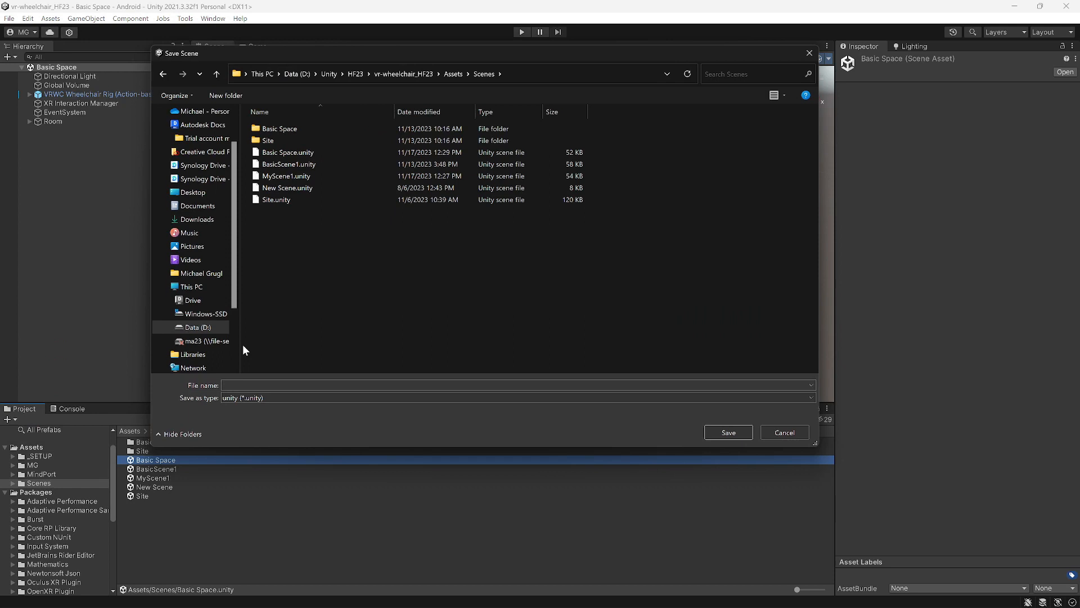
click(240, 384)
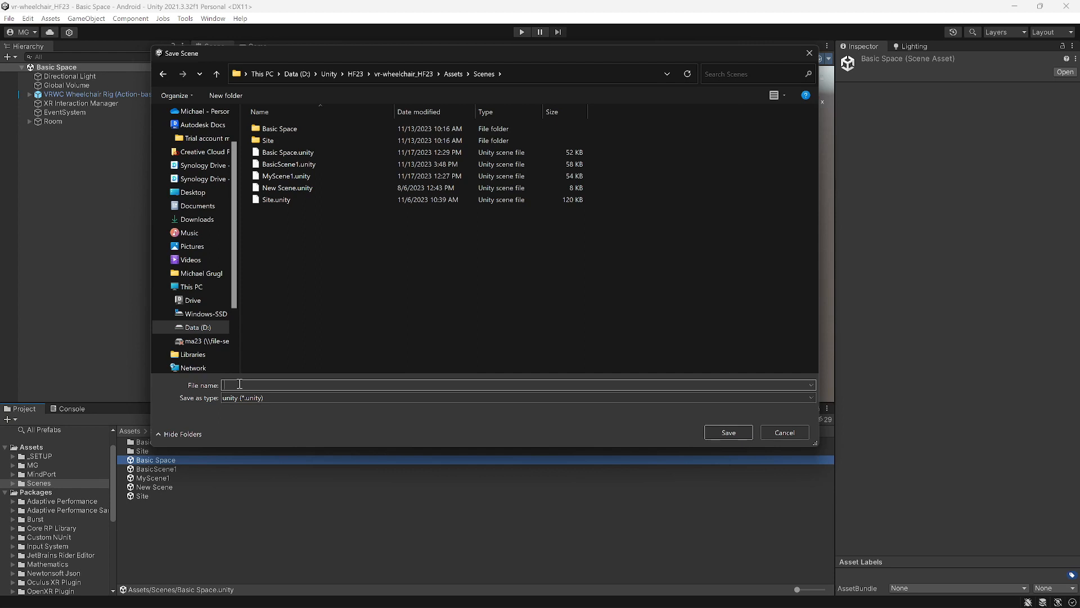
text(MGScene)
click(725, 433)
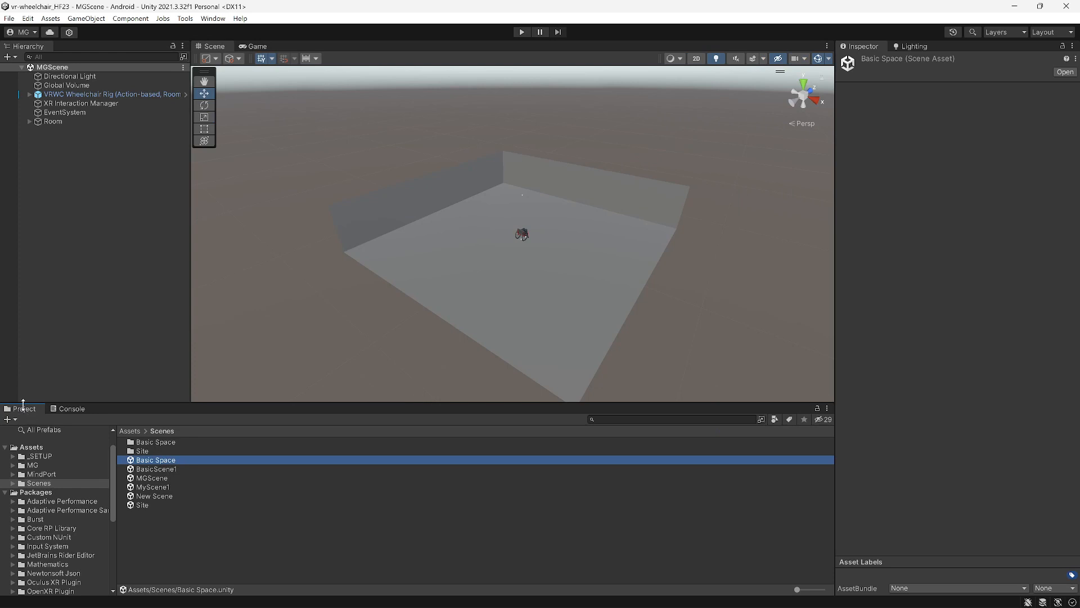
Create a folder named Models directly under Assets
click(30, 448)
right_click(156, 503)
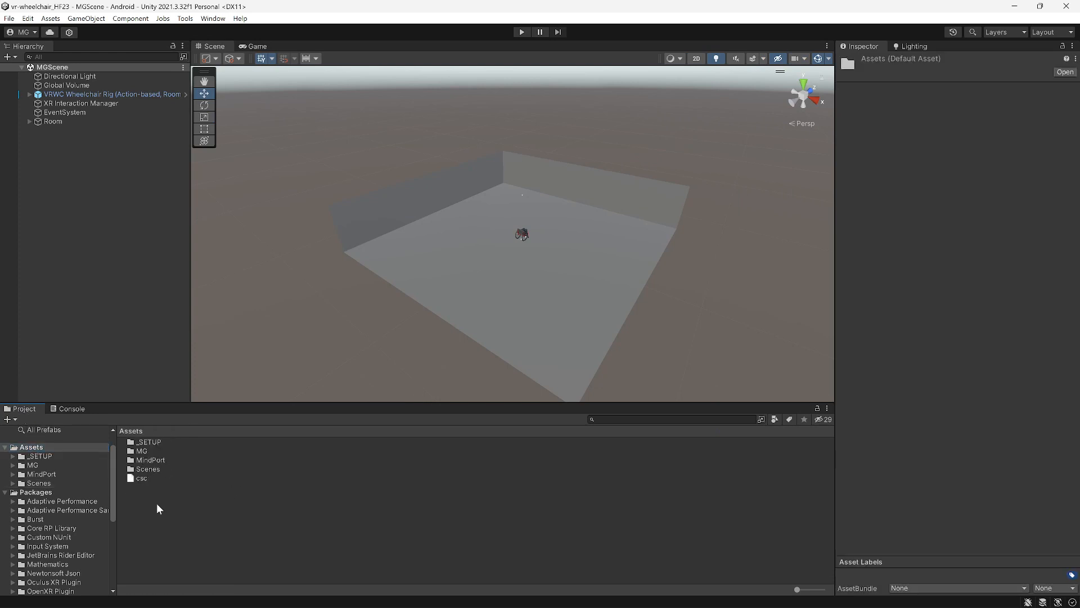
mouse_move(216, 208)
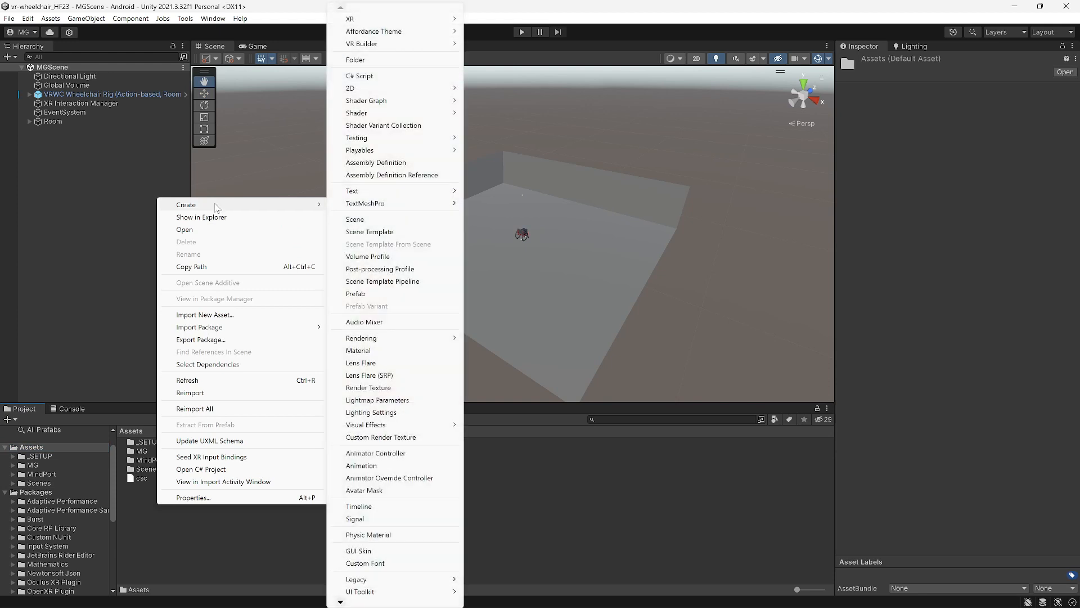
click(371, 61)
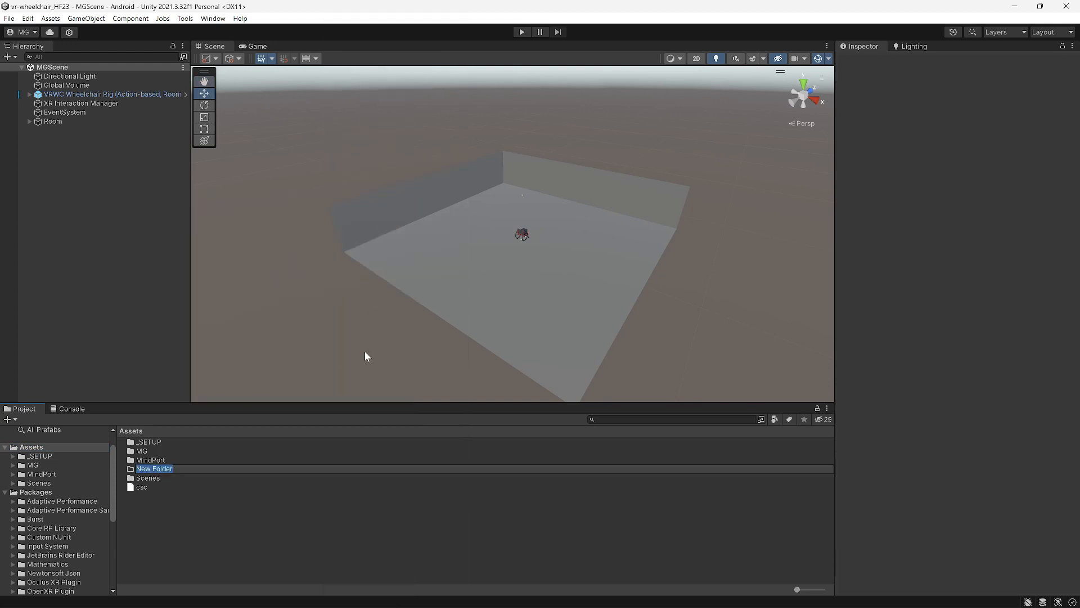
text(Models)
key(Return)
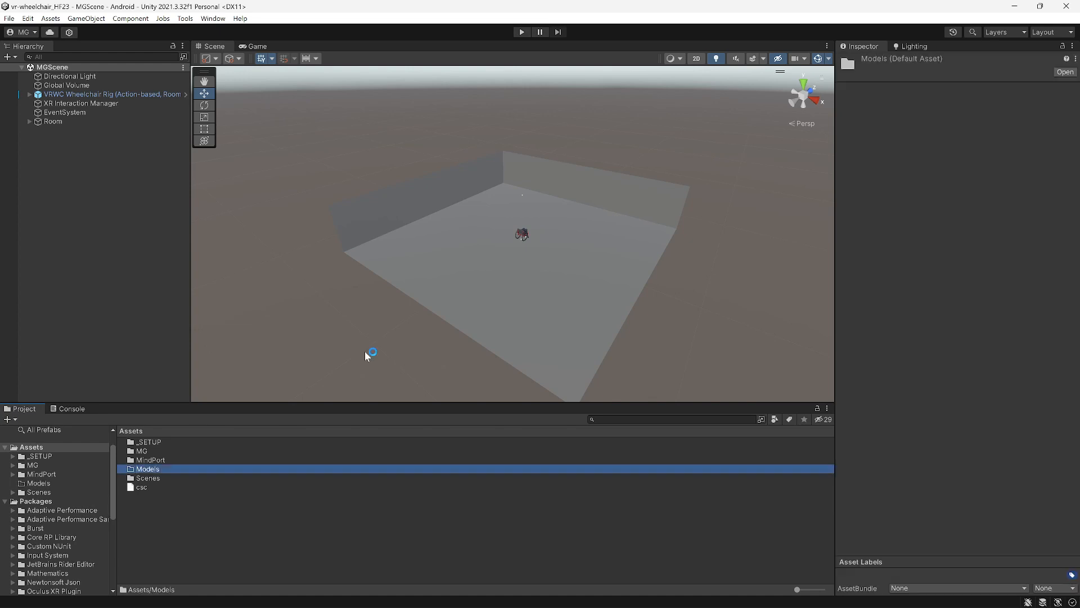
Create a subfolder named Meshes inside the Models folder
double_click(175, 470)
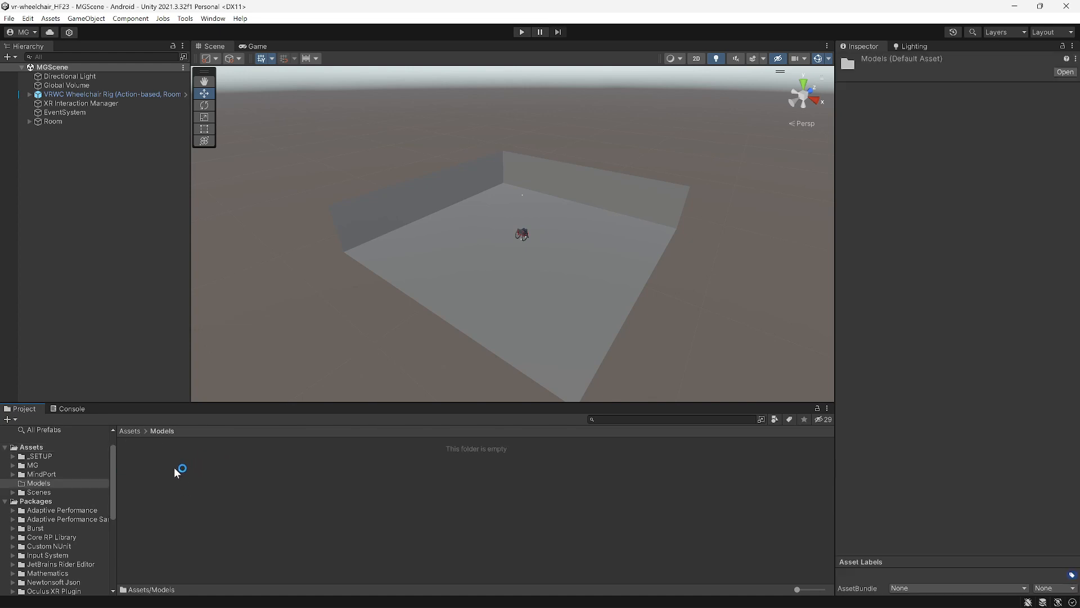
right_click(174, 467)
mouse_move(217, 165)
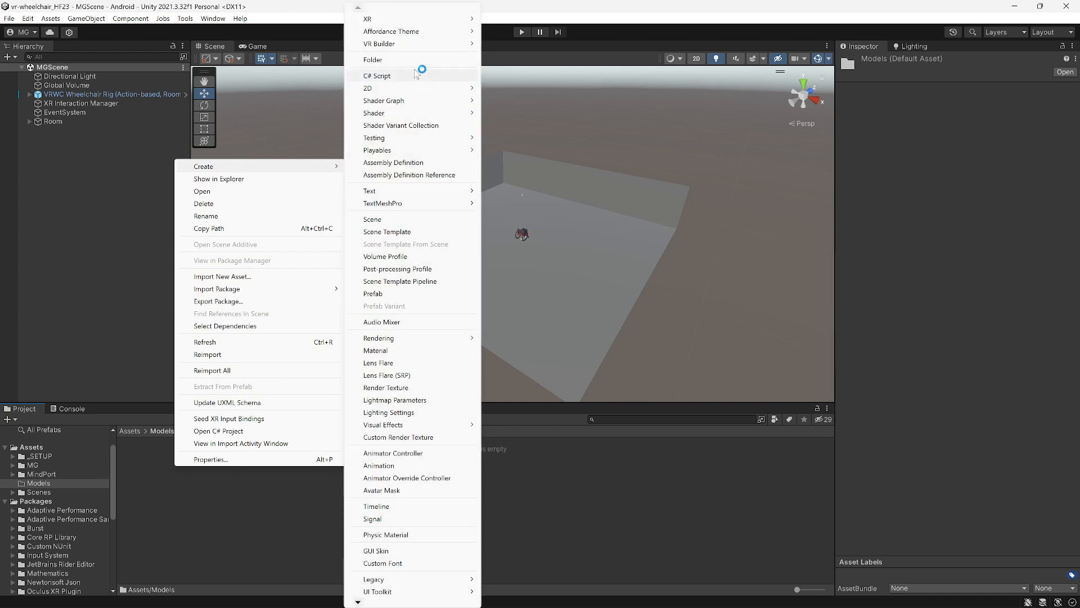
click(401, 61)
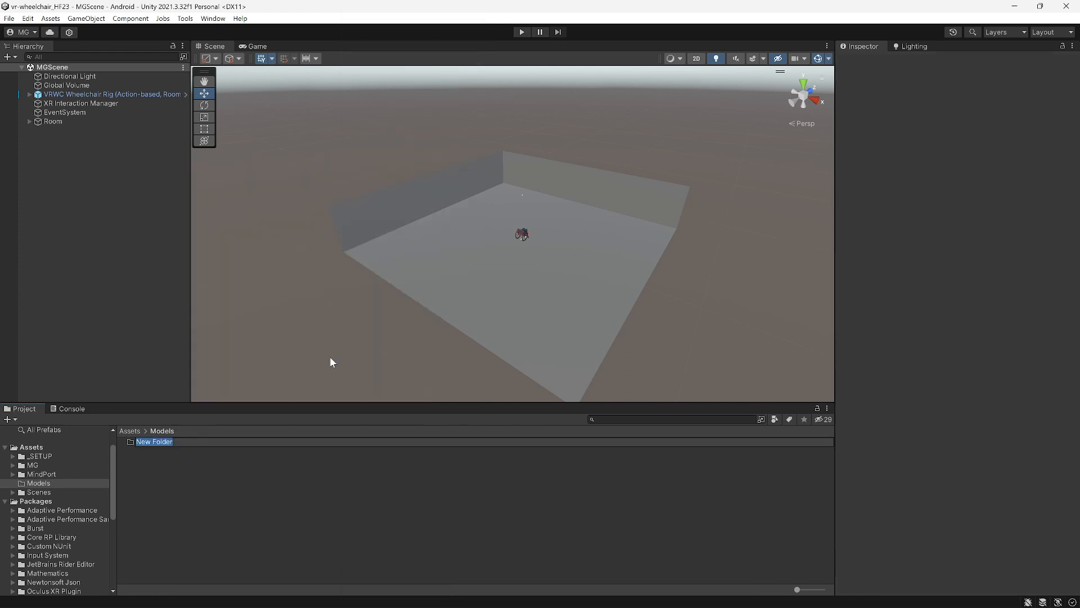
text(Meshes)
key(Return)
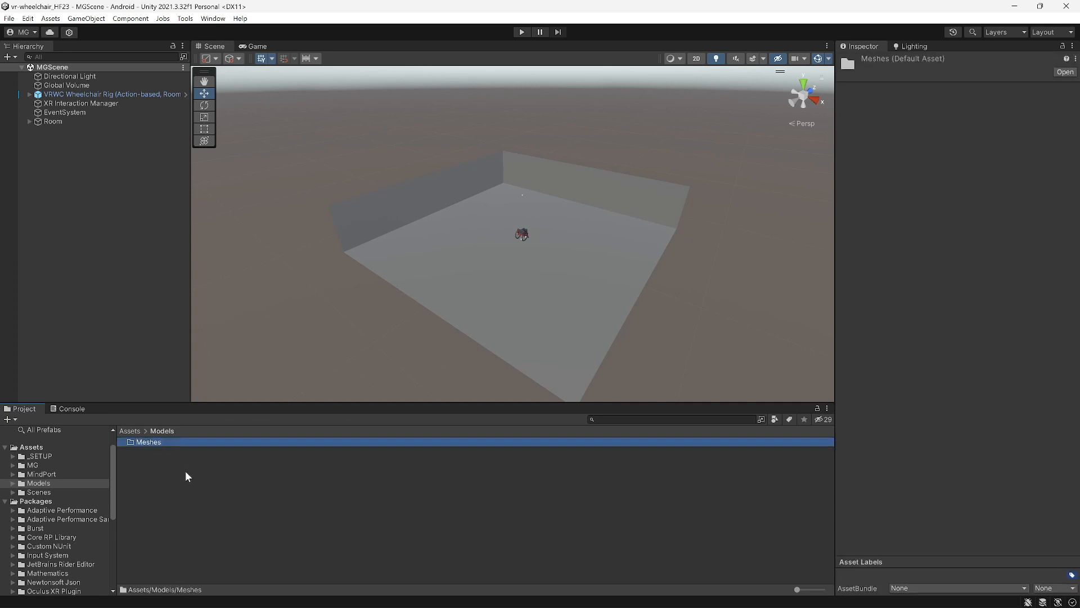
Create a subfolder named Materials in the Models folder, alongside Meshes
click(185, 470)
right_click(179, 458)
mouse_move(214, 159)
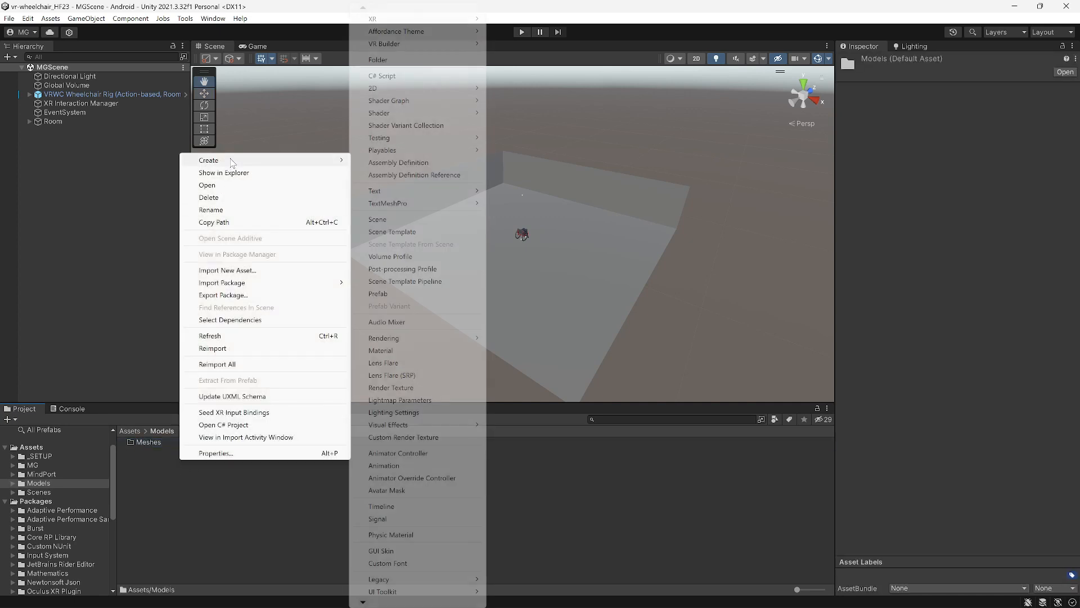
click(382, 59)
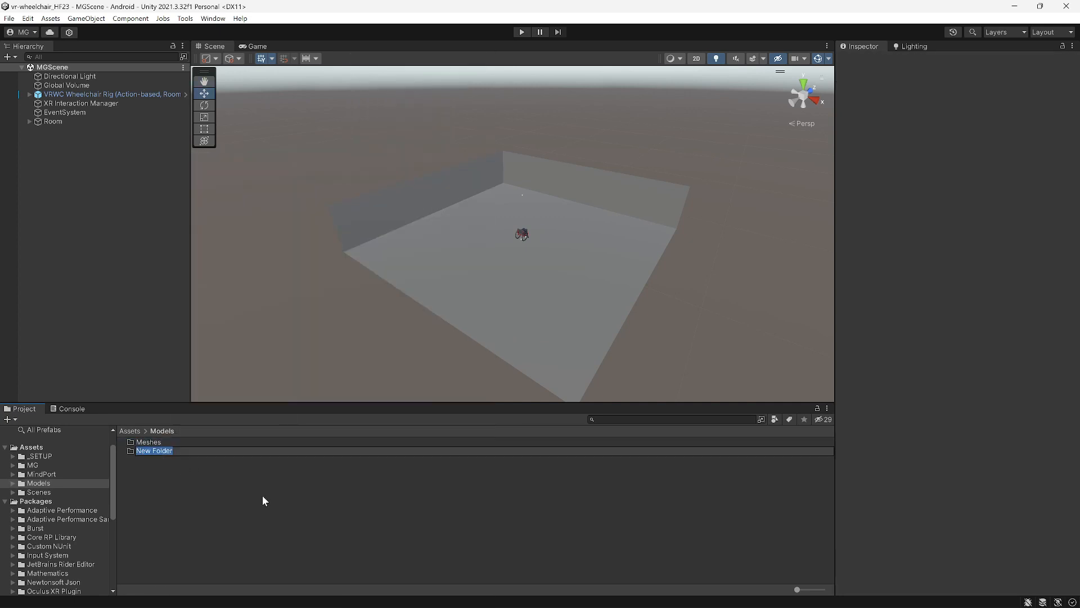
text(Materials)
click(210, 475)
Create a subfolder named Textures in the Models folder
right_click(212, 478)
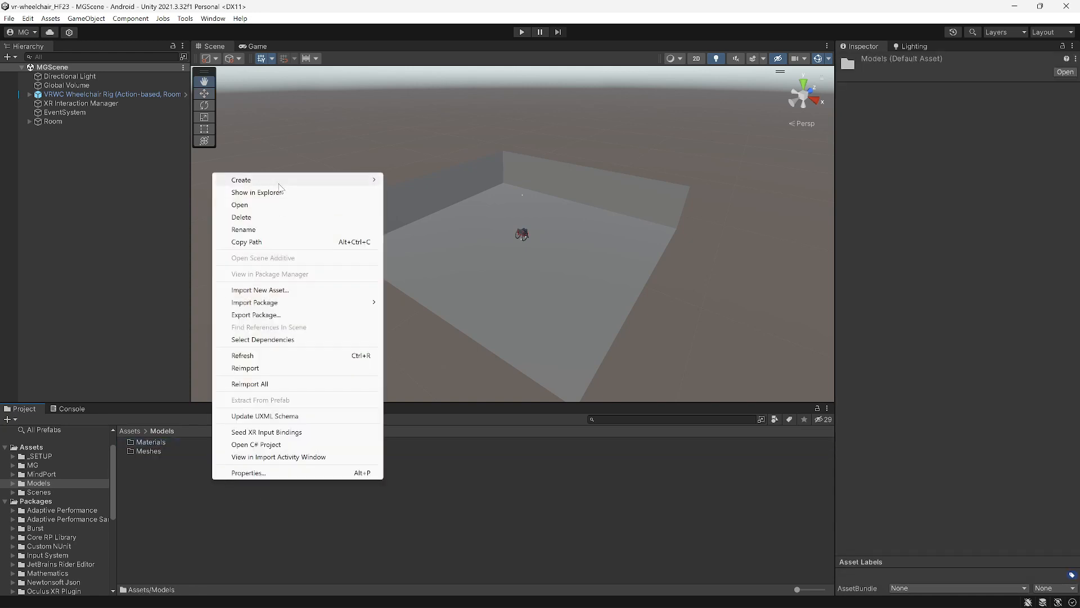
mouse_move(275, 181)
click(424, 60)
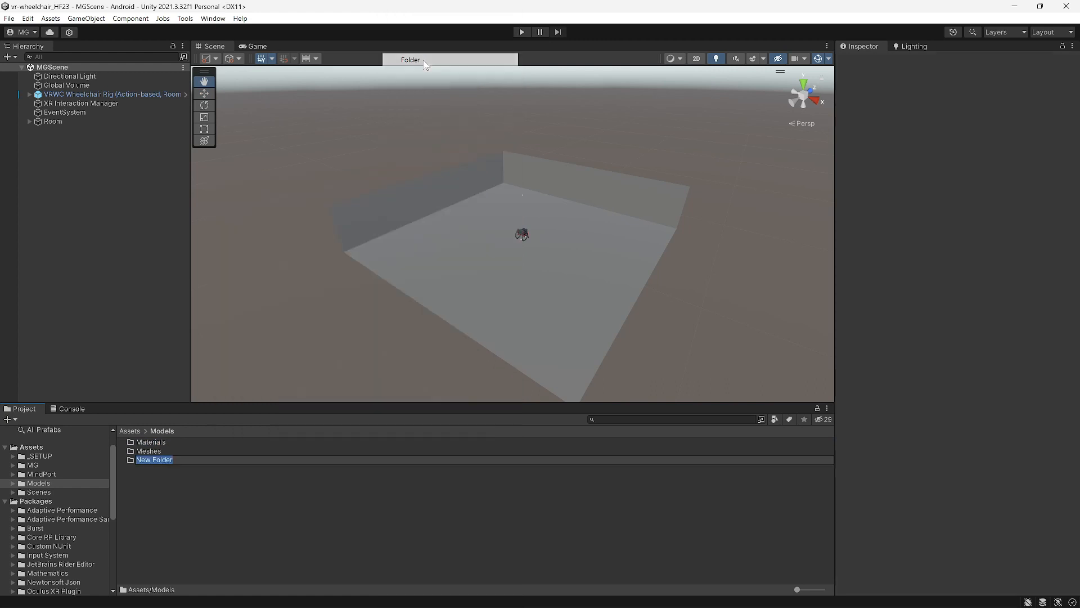
text(Textures)
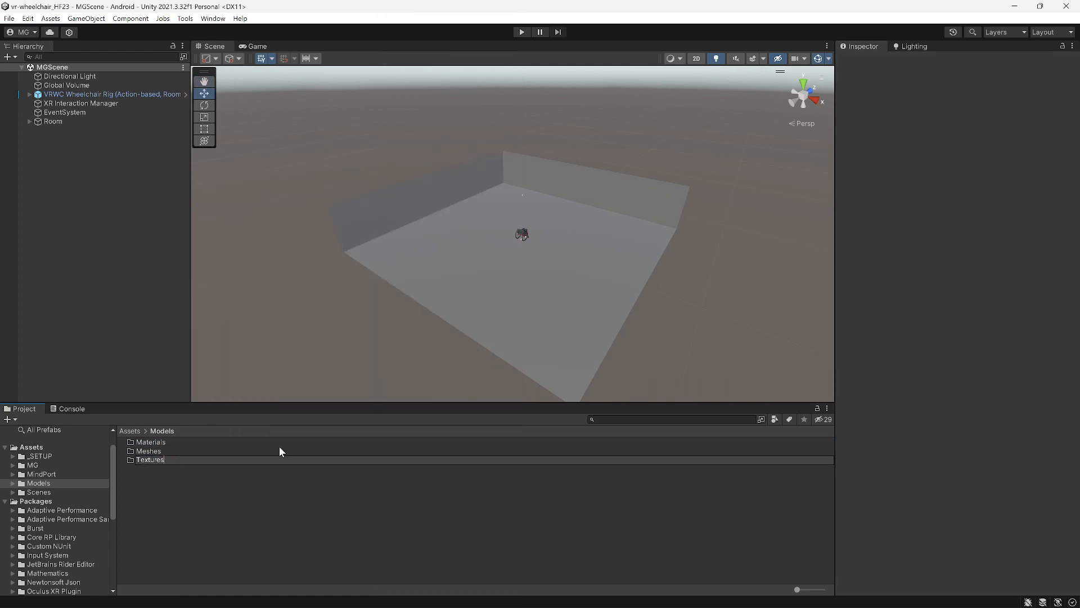
key(Return)
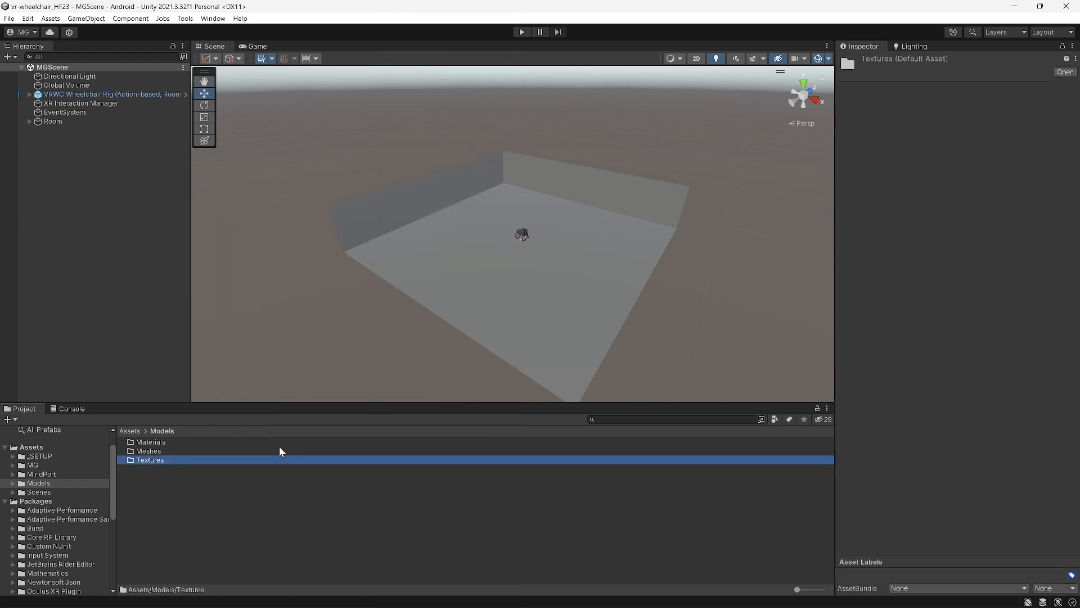
click(212, 469)
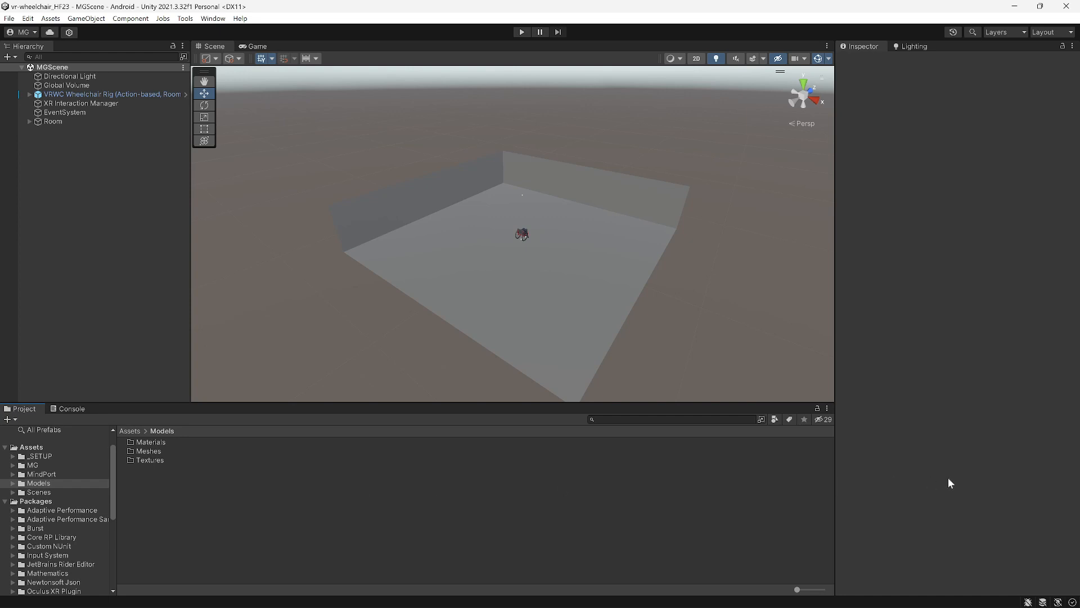
Switch to File Explorer, import the FBX model dated 11/17/2023 into the project's Meshes folder, and move the Explorer window out of the way
key(alt+Tab)
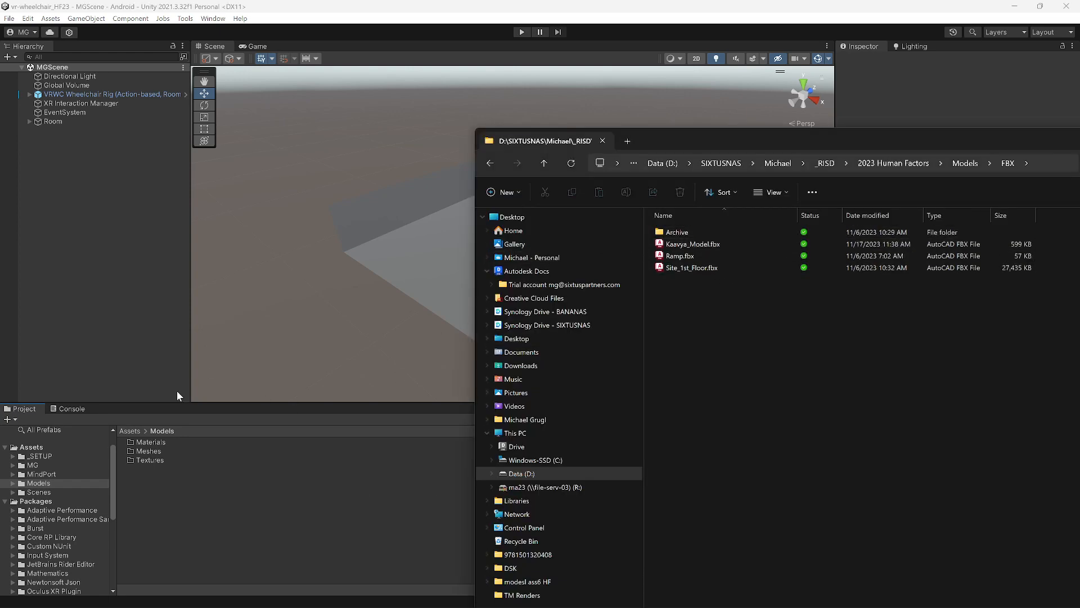
click(702, 245)
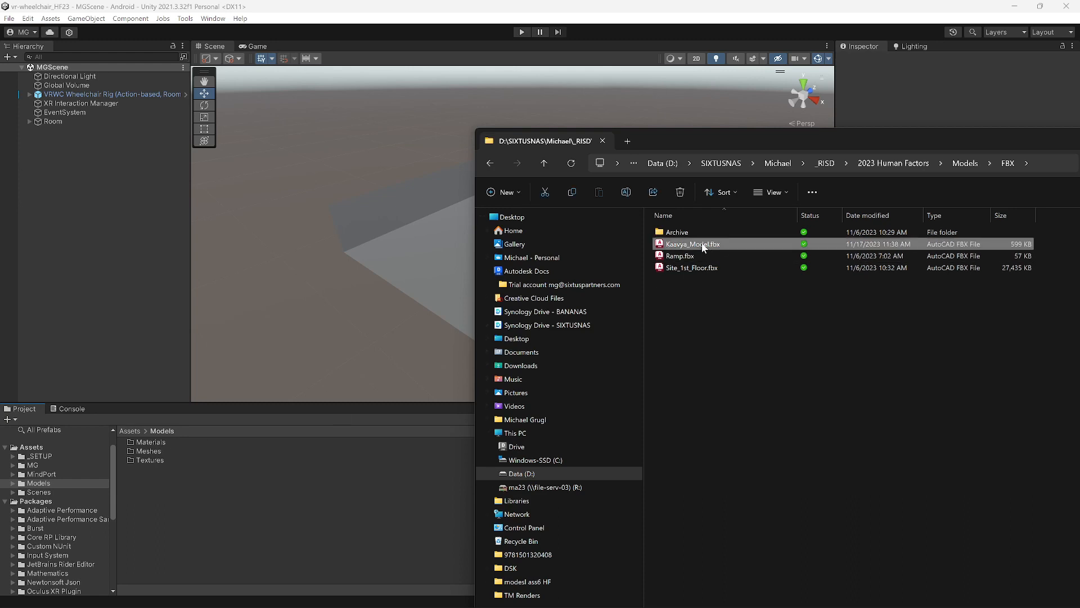
drag(703, 248, 150, 452)
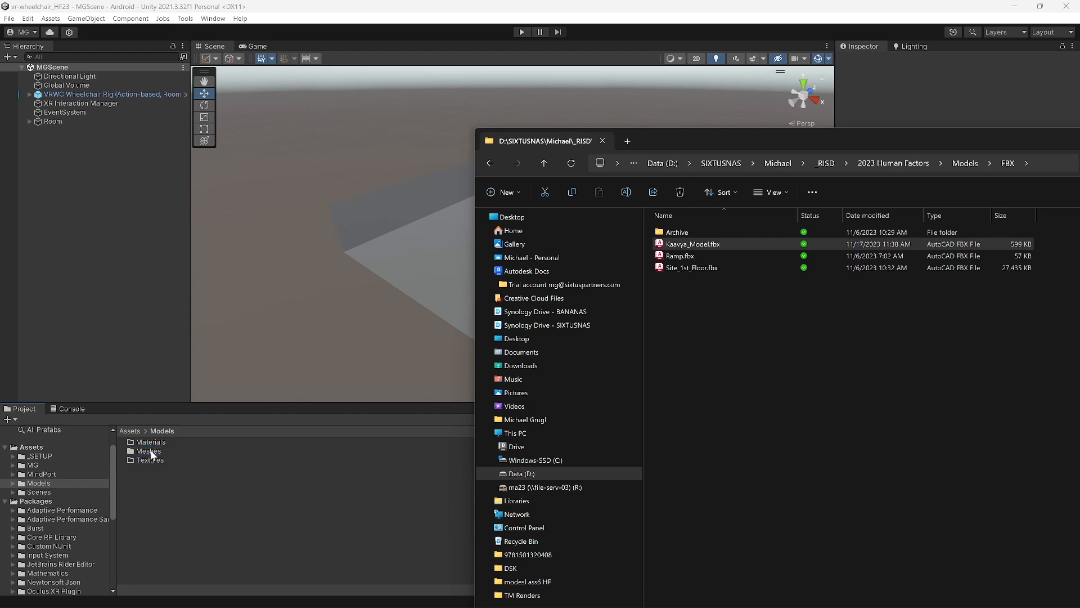
drag(827, 144, 1079, 34)
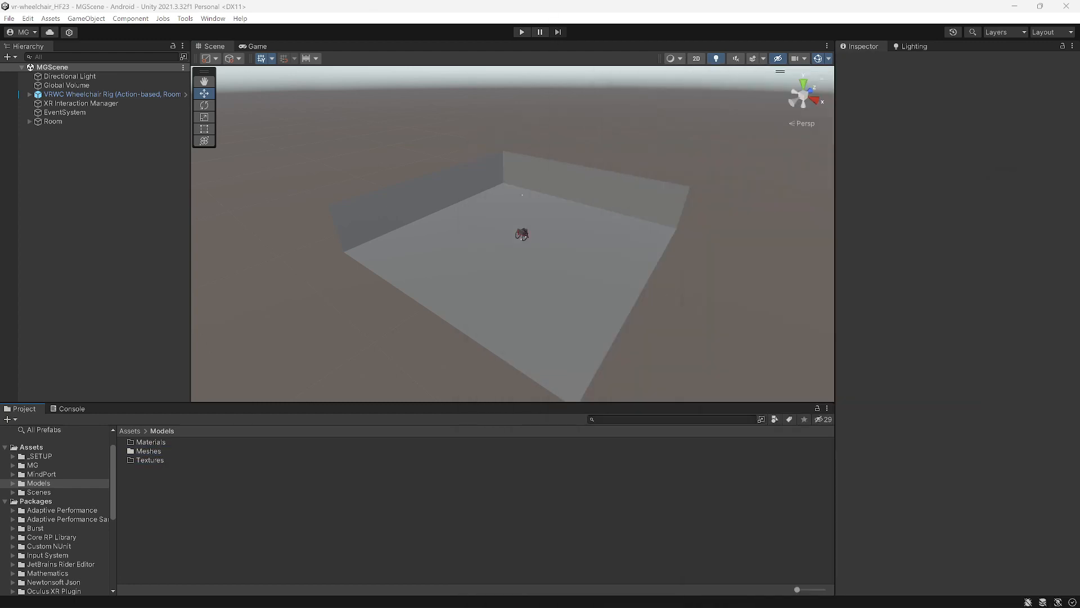
Open the Meshes folder, select the imported model, and inspect it from another angle in an enlarged preview
double_click(159, 450)
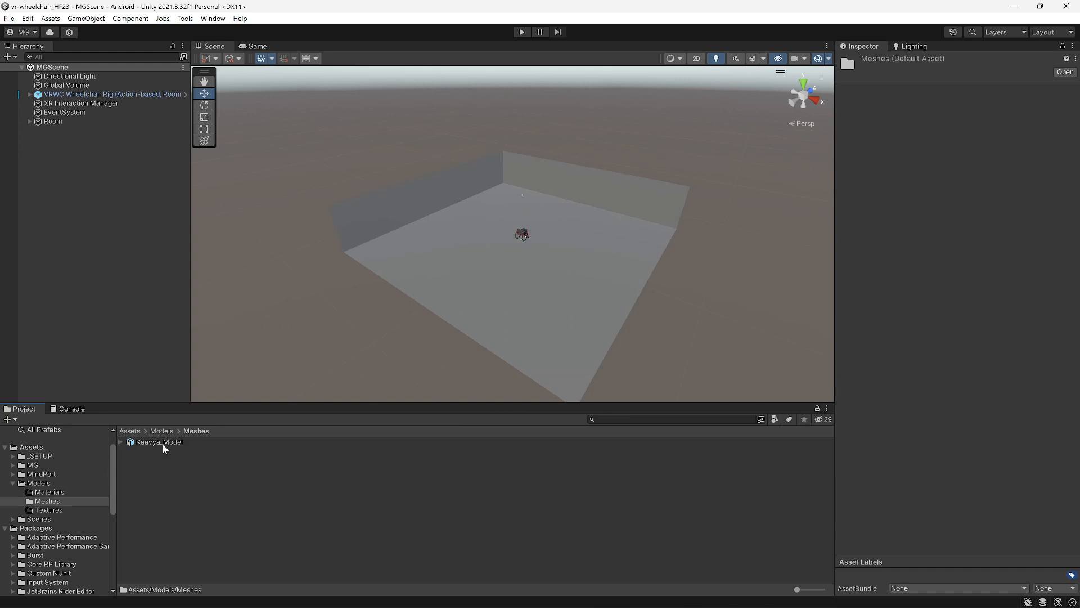
click(160, 443)
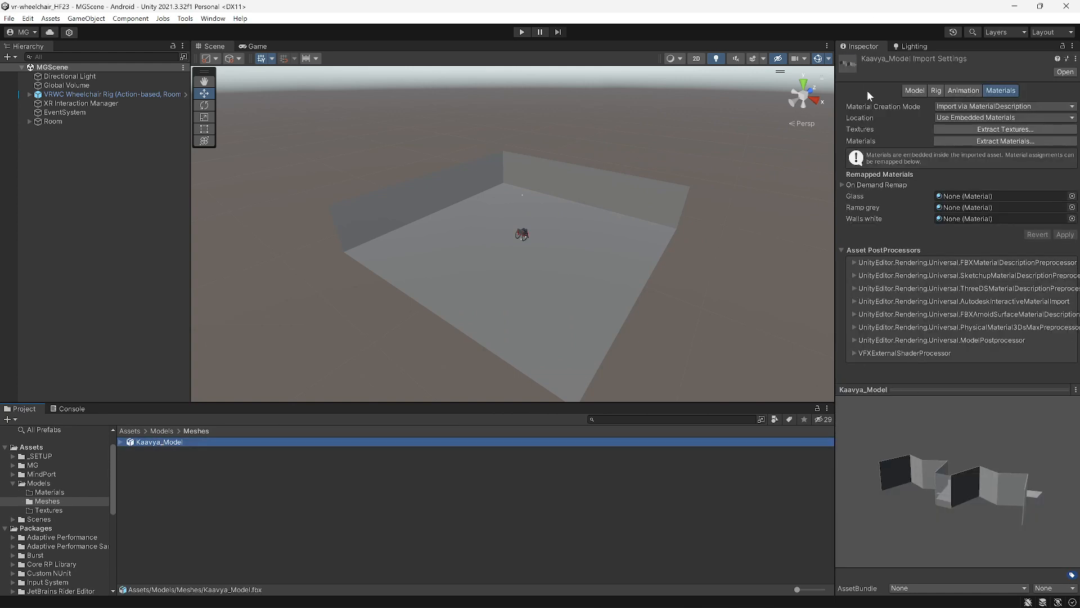
drag(941, 391, 942, 367)
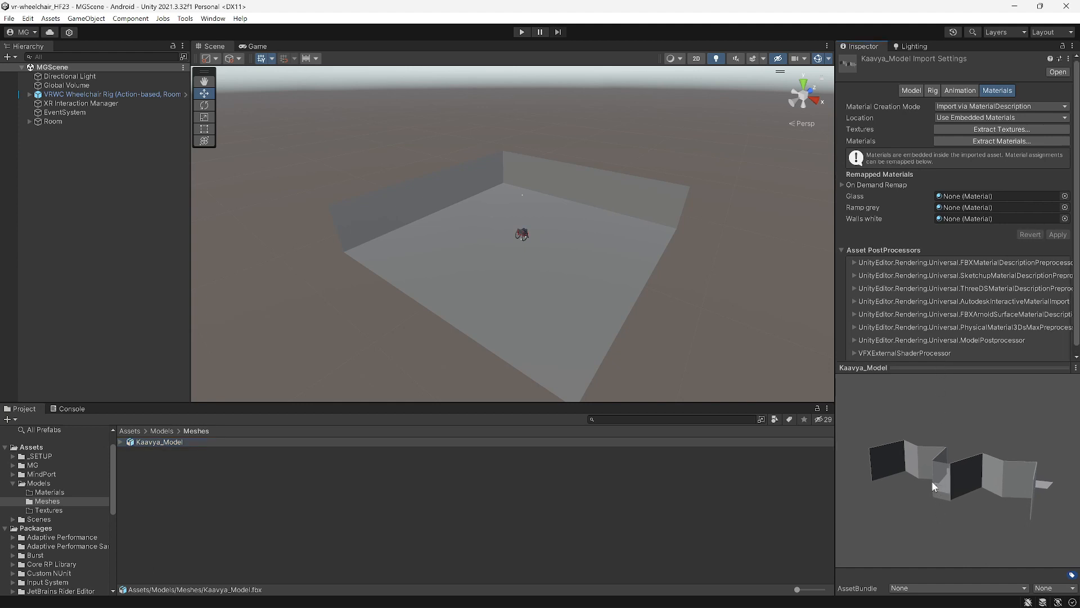
drag(932, 480, 1042, 498)
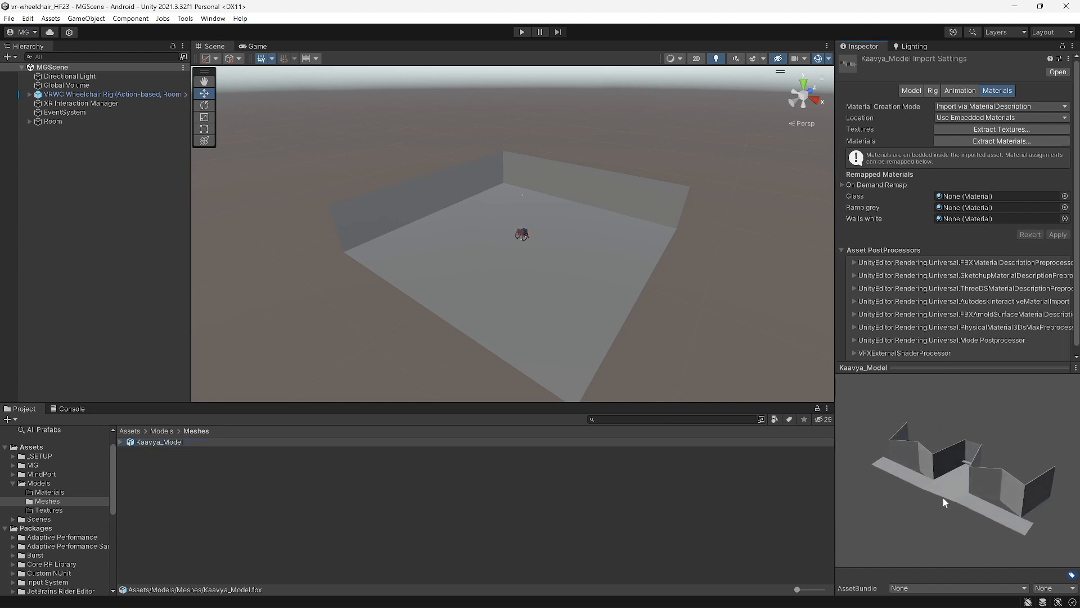
mouse_move(943, 498)
mouse_down()
mouse_move(970, 462)
mouse_move(942, 498)
mouse_move(930, 492)
mouse_move(945, 491)
mouse_up()
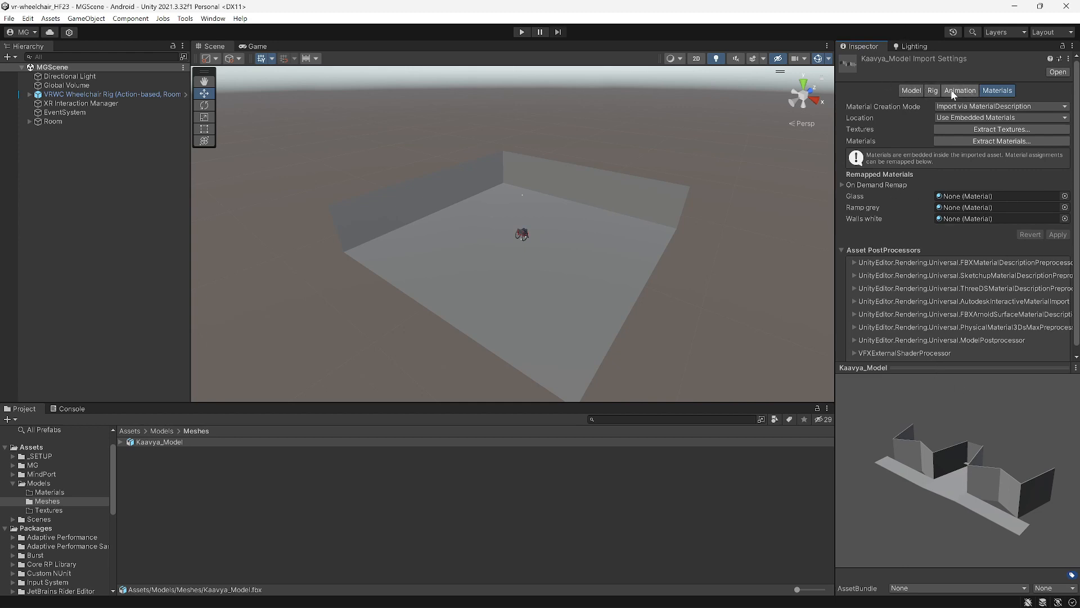
Extract the imported model's textures into the Assets/Models/Textures folder
click(999, 130)
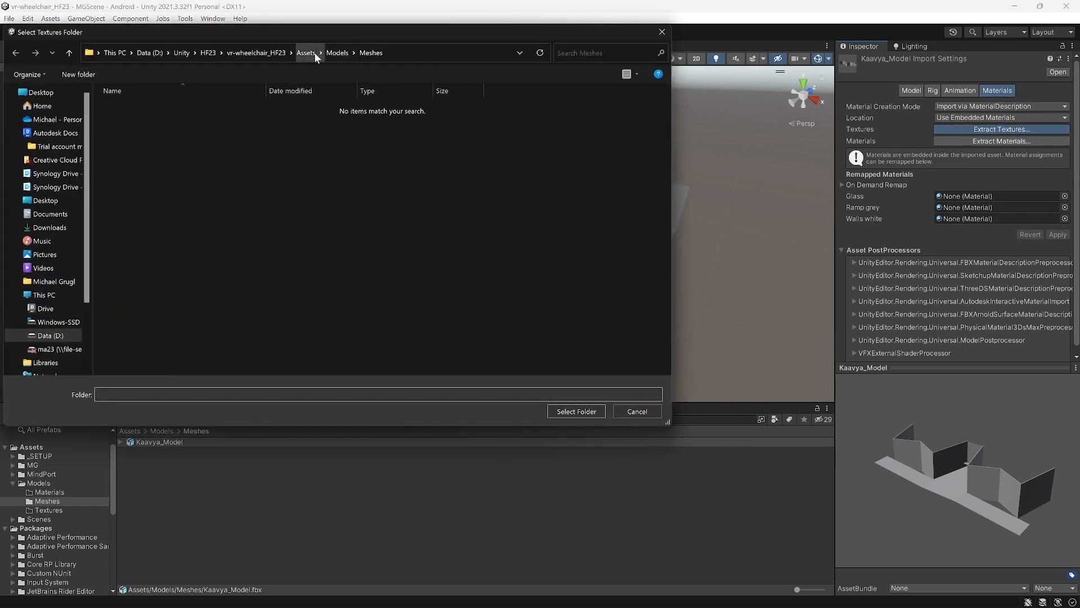
click(308, 53)
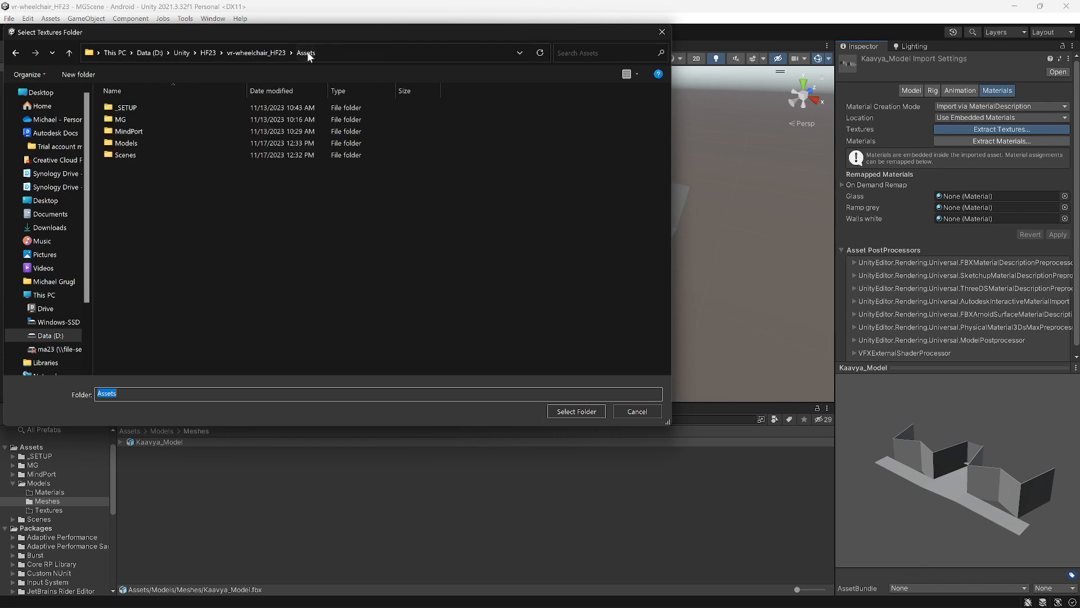
click(127, 145)
double_click(126, 144)
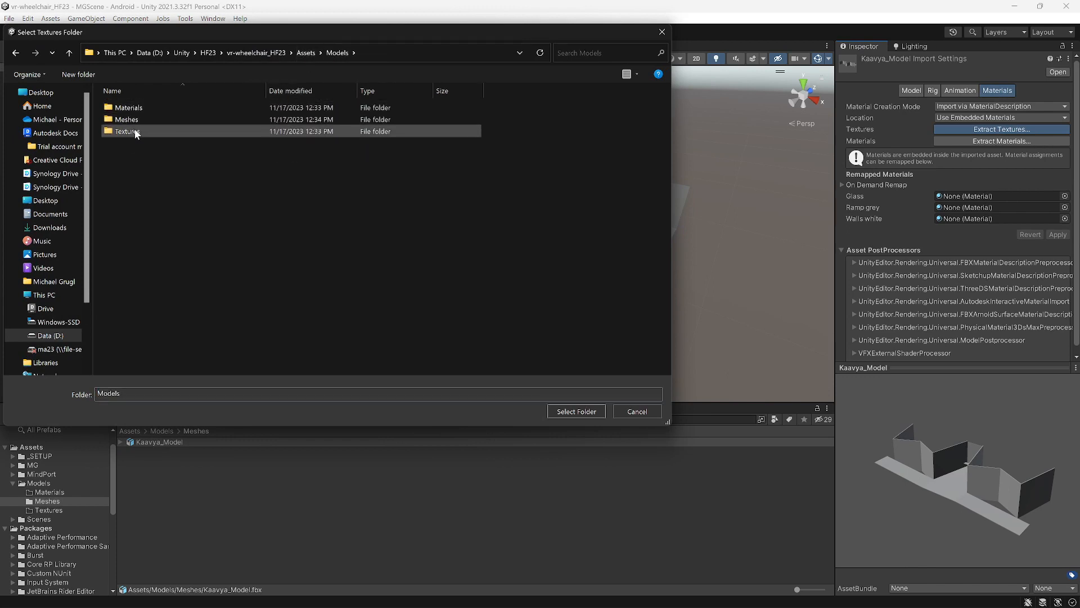
double_click(136, 133)
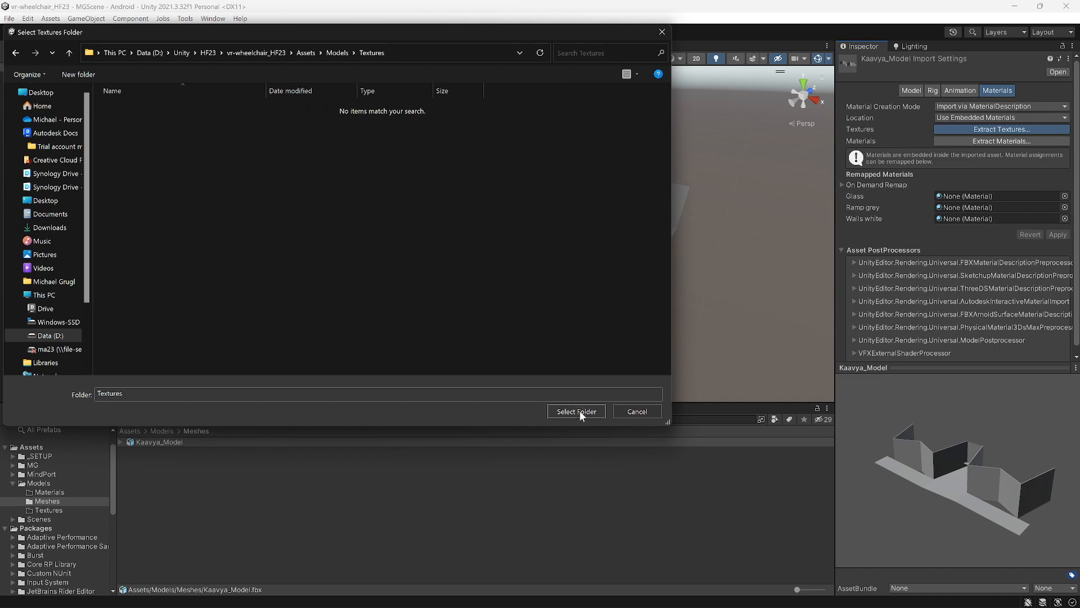
click(576, 411)
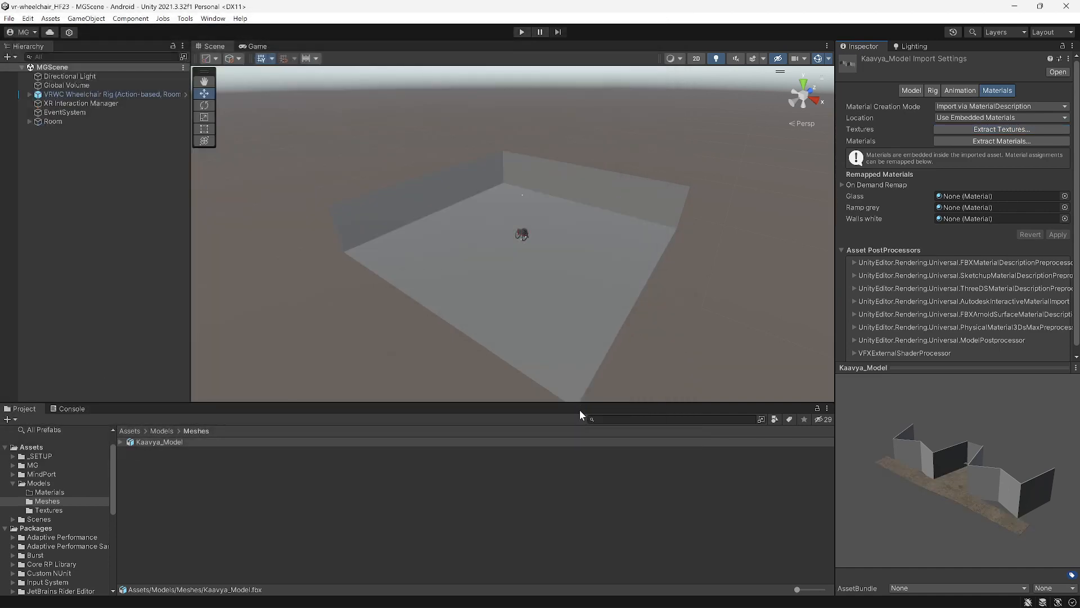
Extract the imported model's materials into the Assets/Models/Materials folder
click(1001, 140)
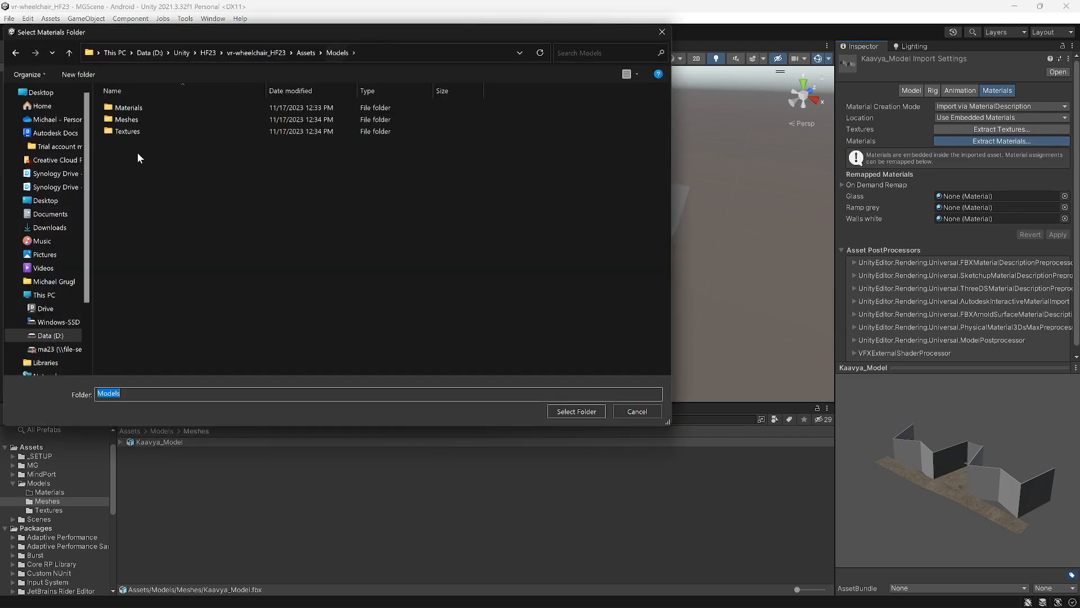
double_click(138, 108)
click(582, 406)
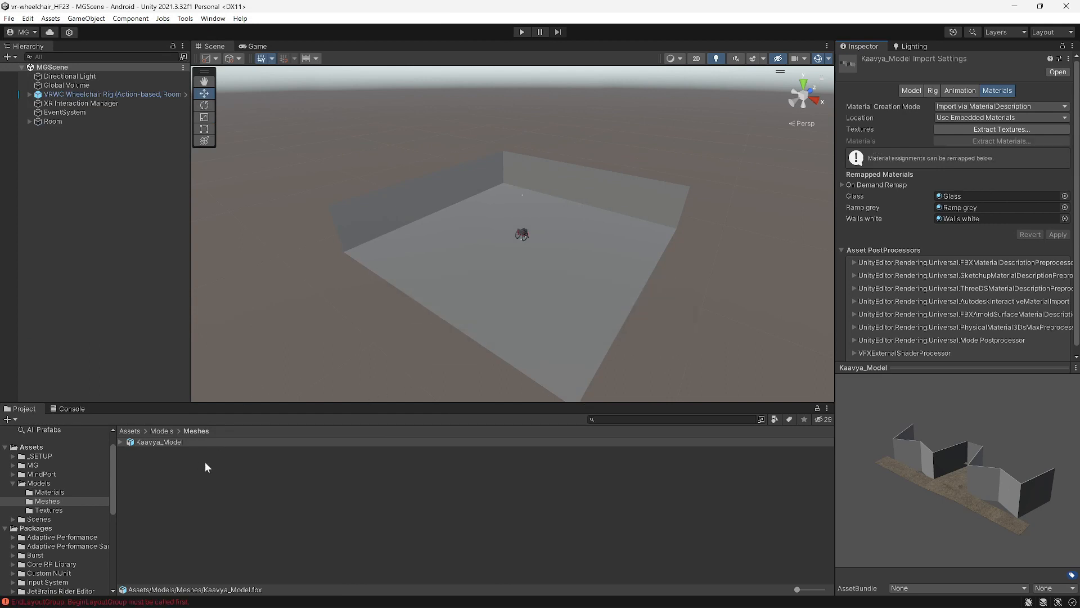
Check the extracted files in the Materials and Textures folders, including the concrete texture's preview, and return to the Models folder
click(162, 431)
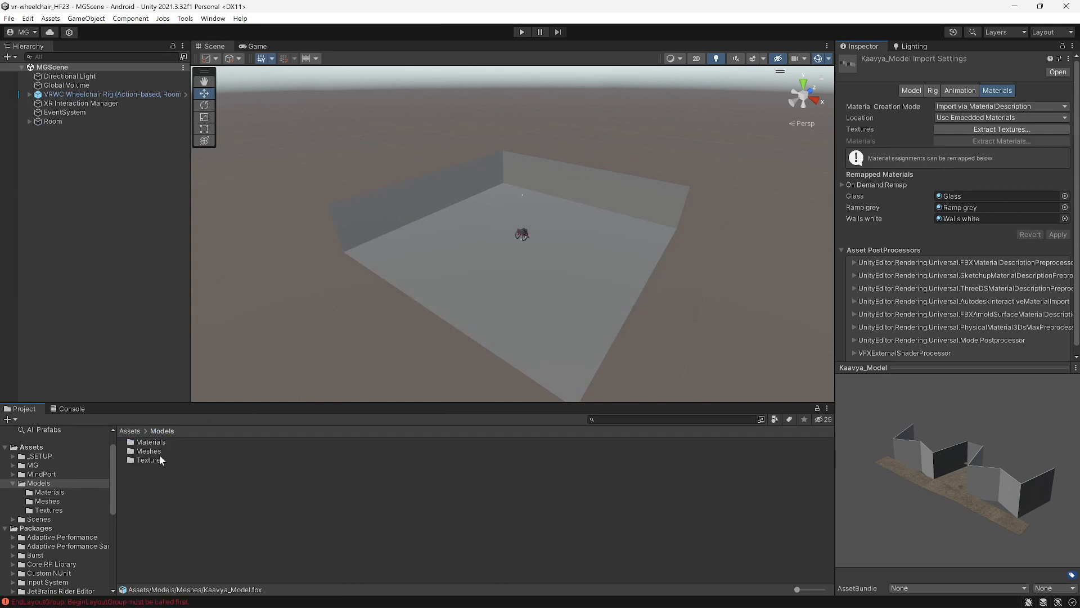
double_click(158, 444)
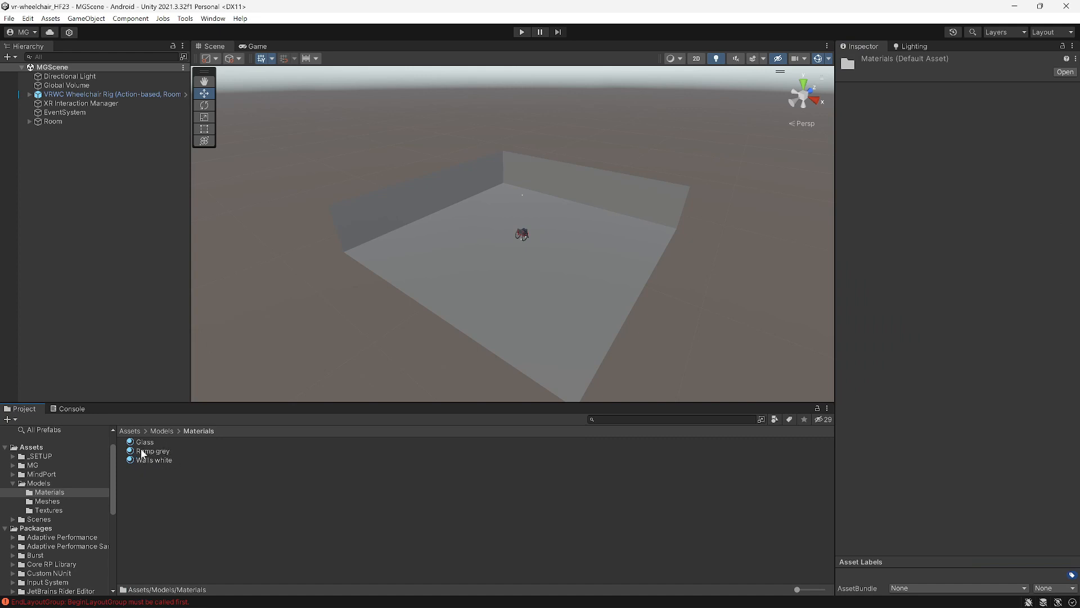
click(162, 432)
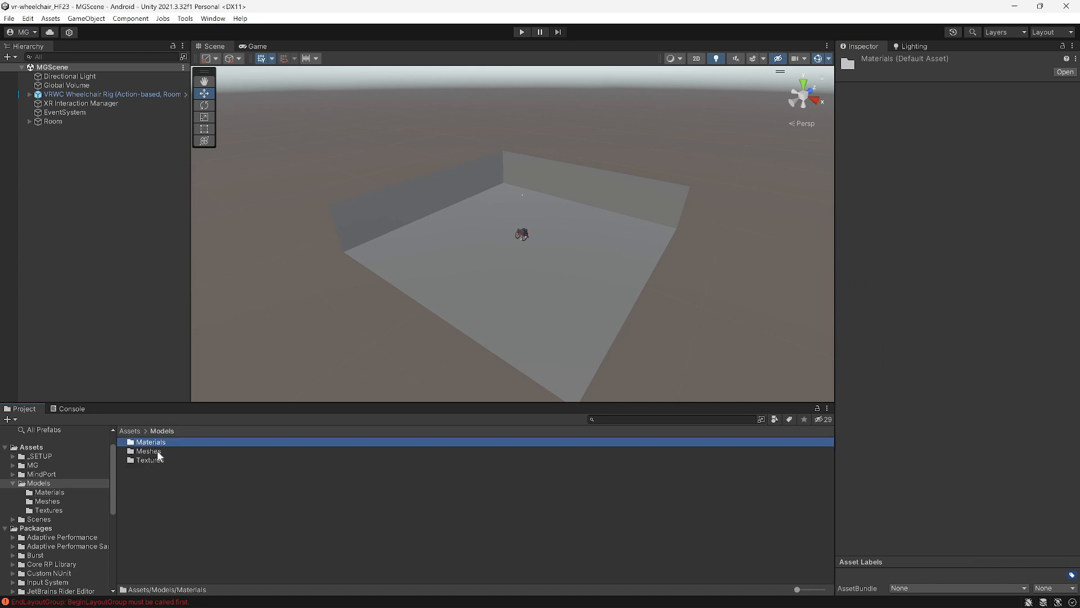
double_click(155, 460)
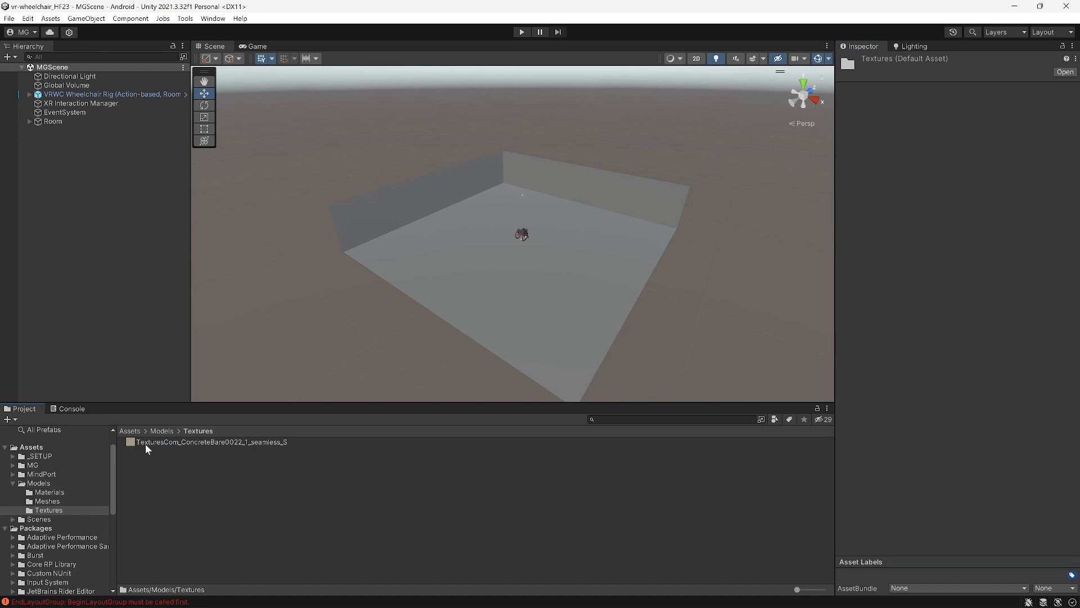
click(231, 441)
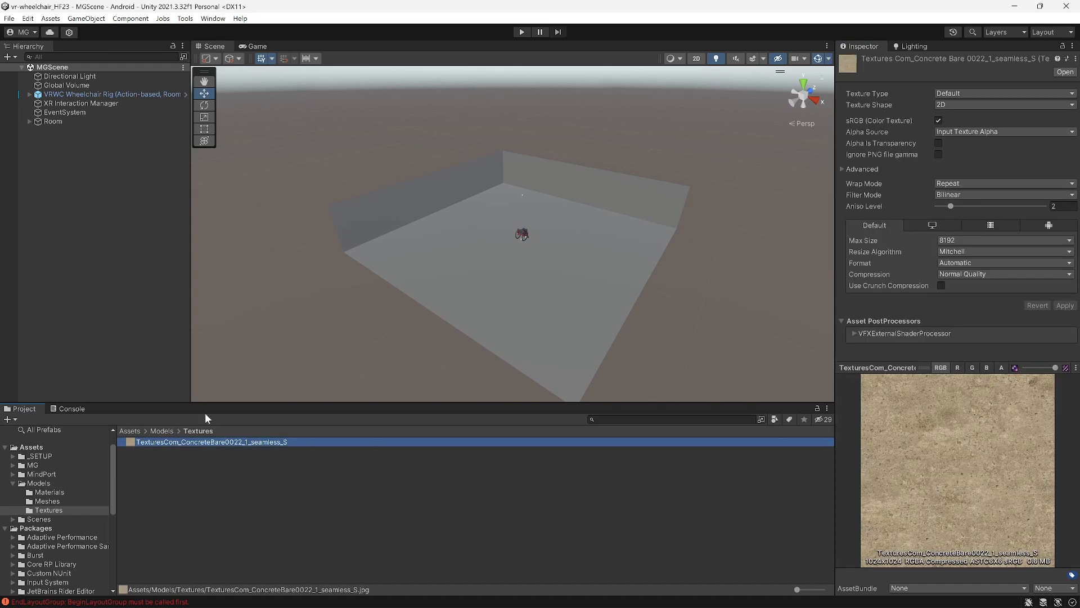
click(161, 431)
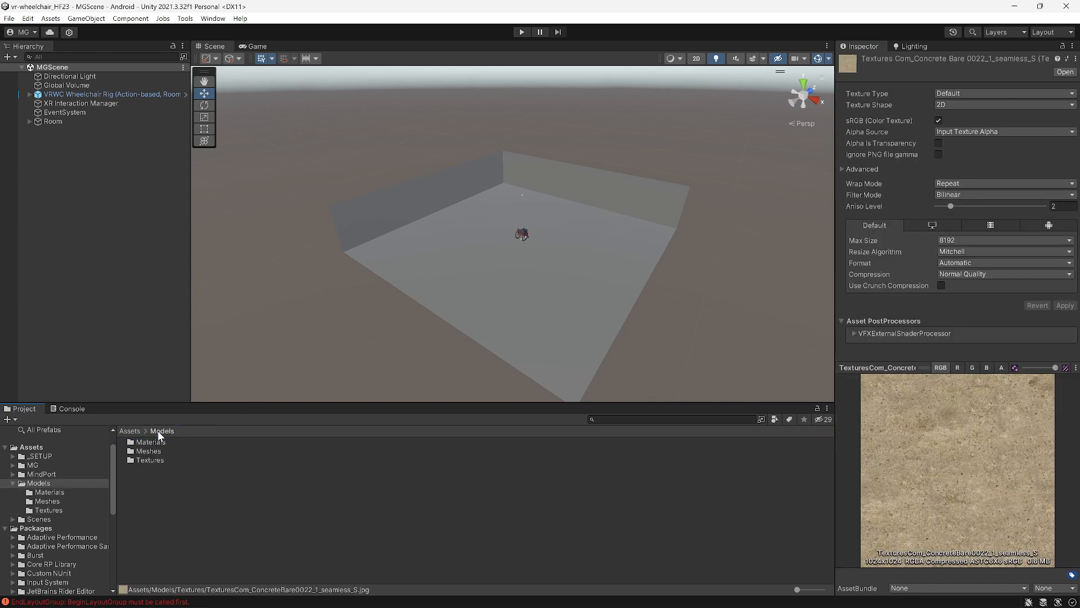
Add the model from the Models/Meshes folder to the MGScene hierarchy as a top-level object
click(129, 431)
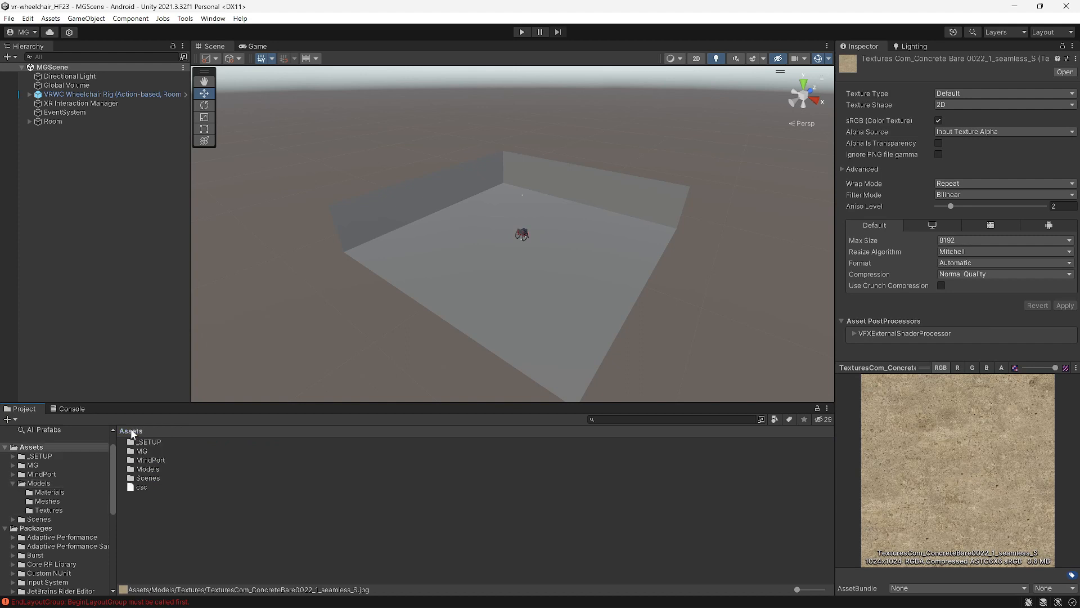
double_click(150, 468)
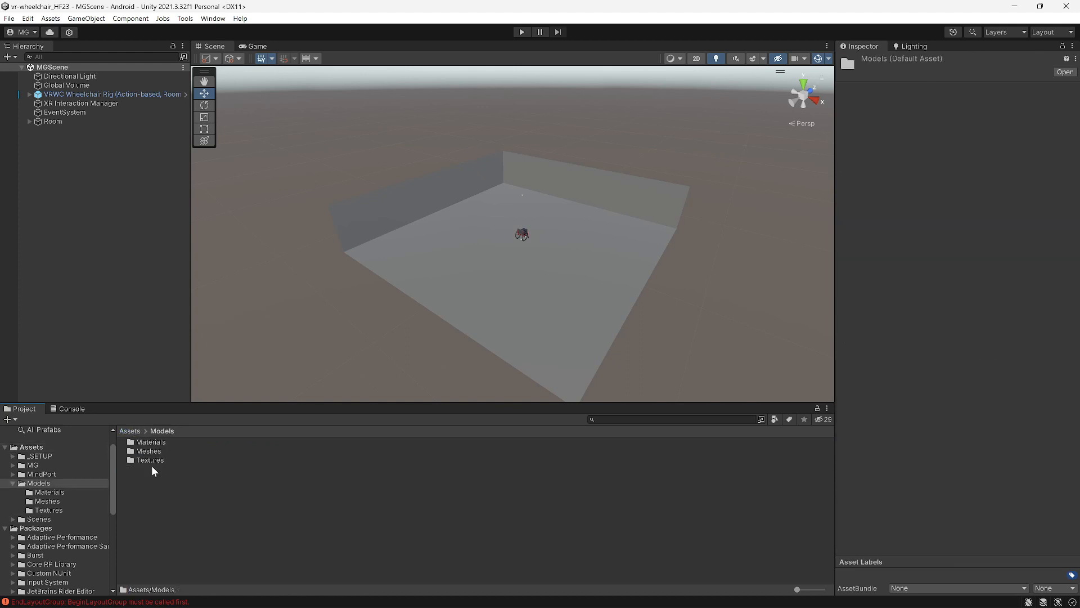
double_click(153, 450)
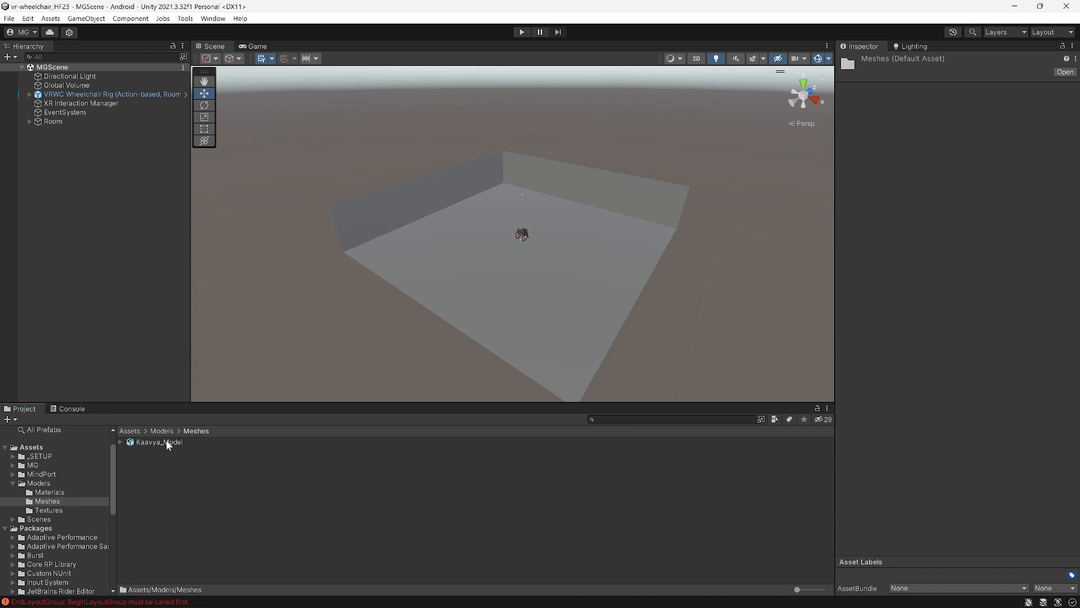
click(167, 441)
drag(166, 440, 69, 238)
drag(58, 201, 57, 199)
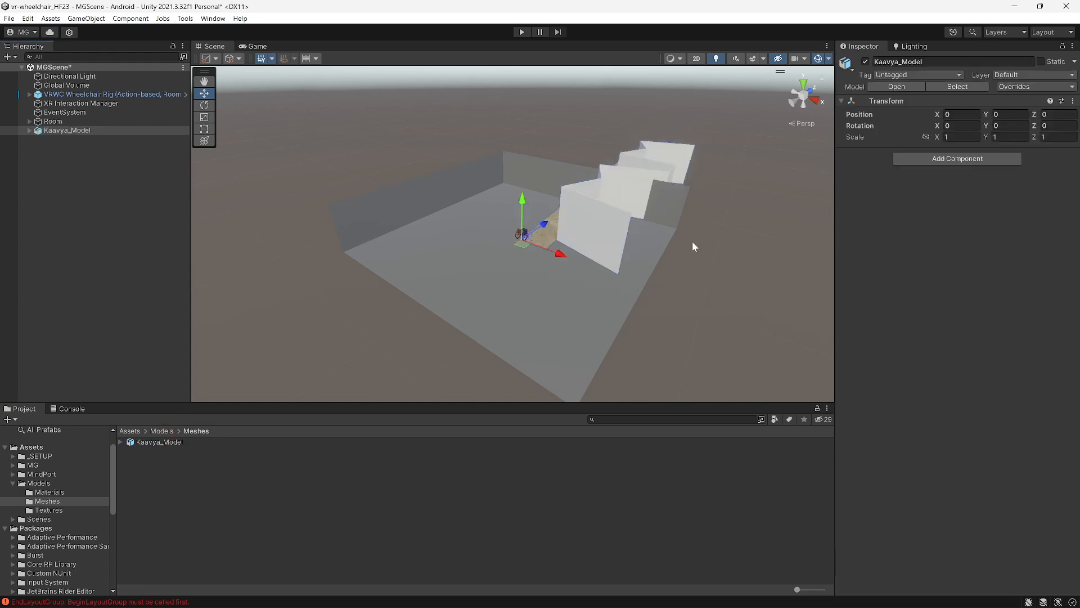
Switch the transform handle position to Center for the placed model, and return it to Pivot
right_drag(465, 286, 774, 303)
middle_drag(775, 303, 753, 325)
scroll(648, 295, up, 2)
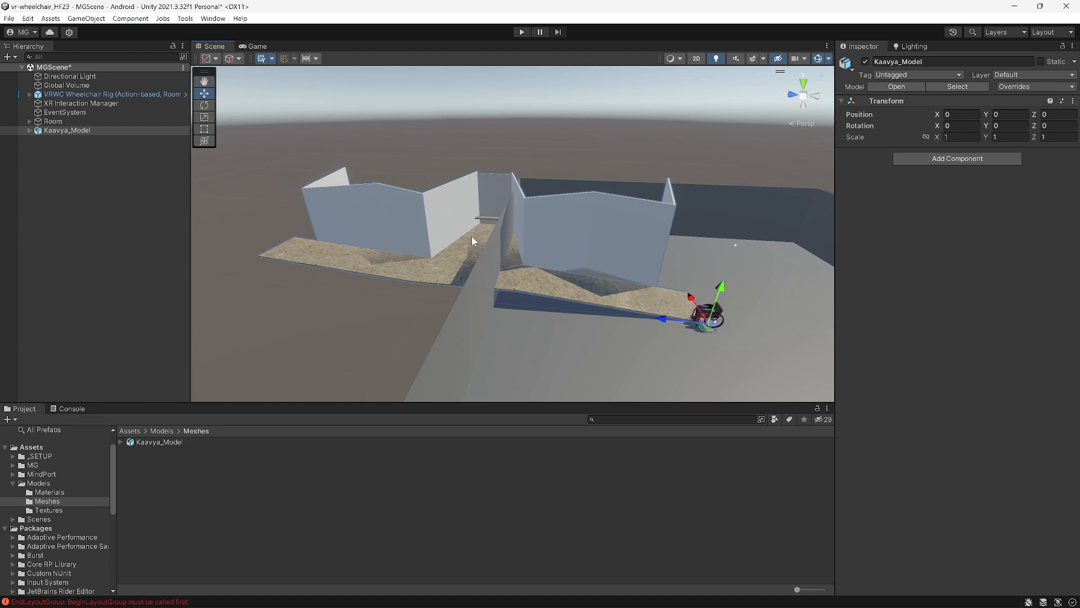
click(215, 59)
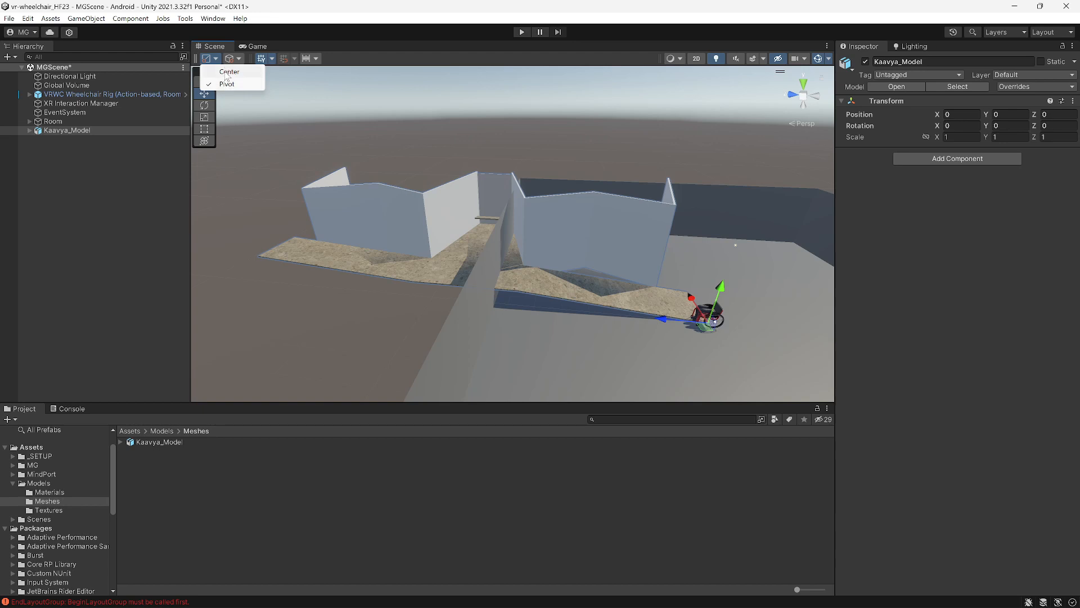
click(229, 71)
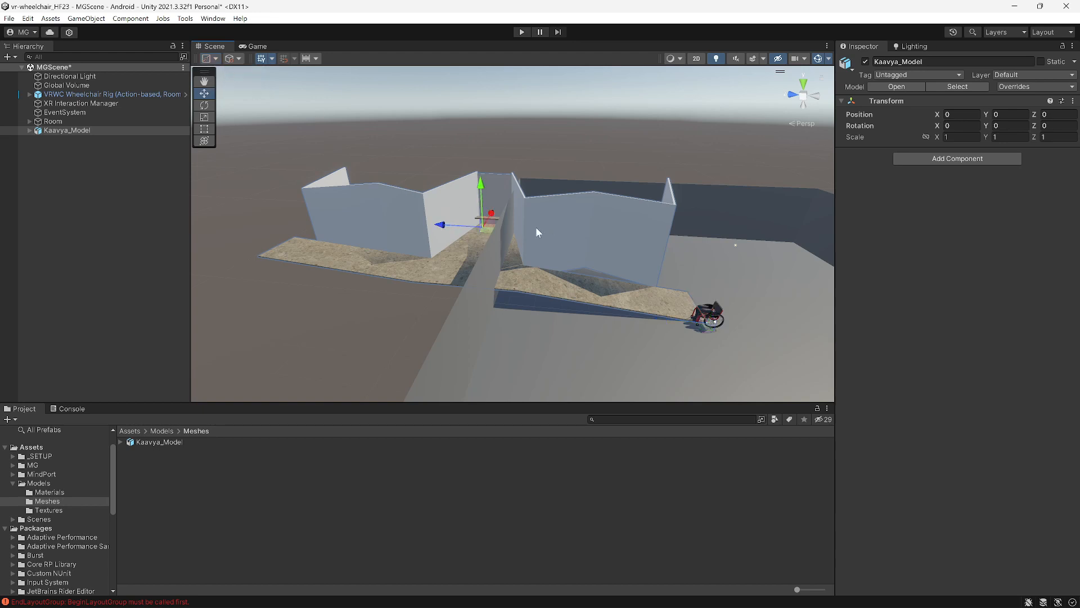
click(207, 61)
click(225, 85)
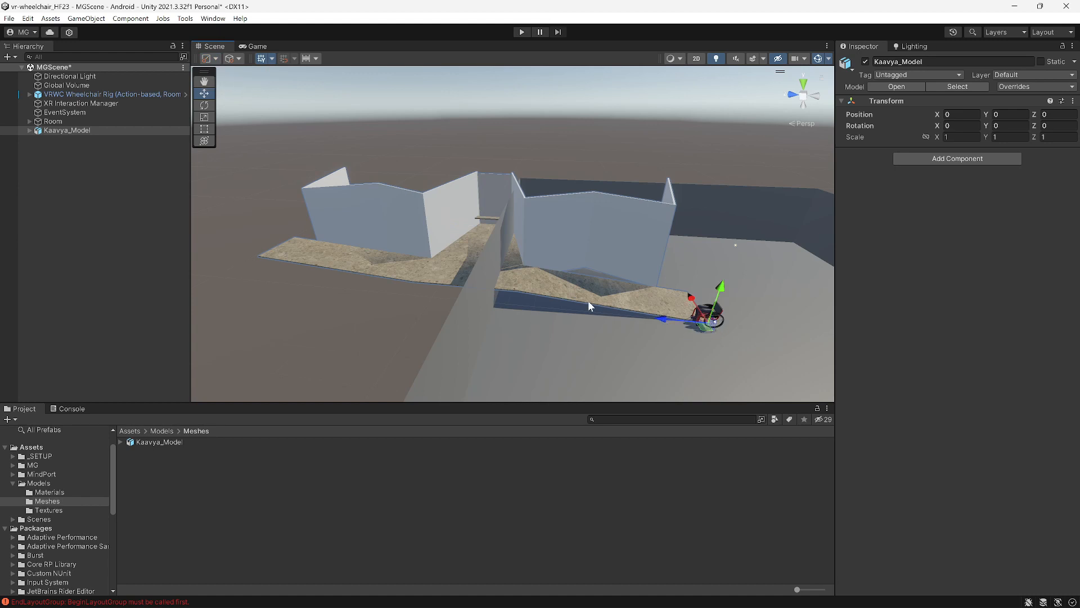
Scale the Room object to 1.5 along both the X and Z axes
scroll(587, 302, down, 7)
mouse_move(587, 317)
middle_down()
mouse_move(573, 328)
mouse_move(582, 323)
middle_up()
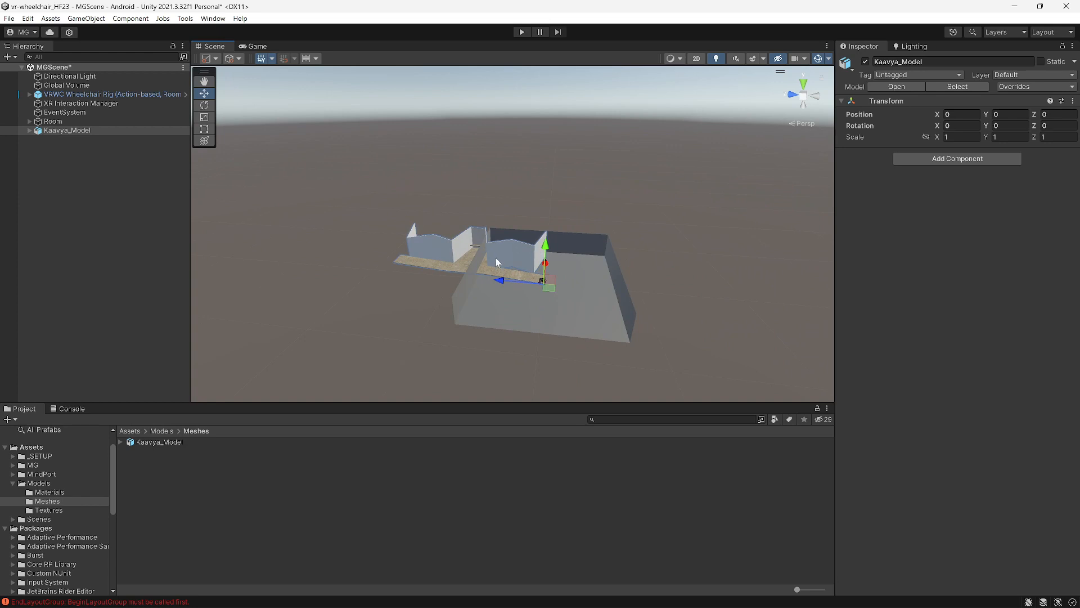
scroll(495, 258, up, 2)
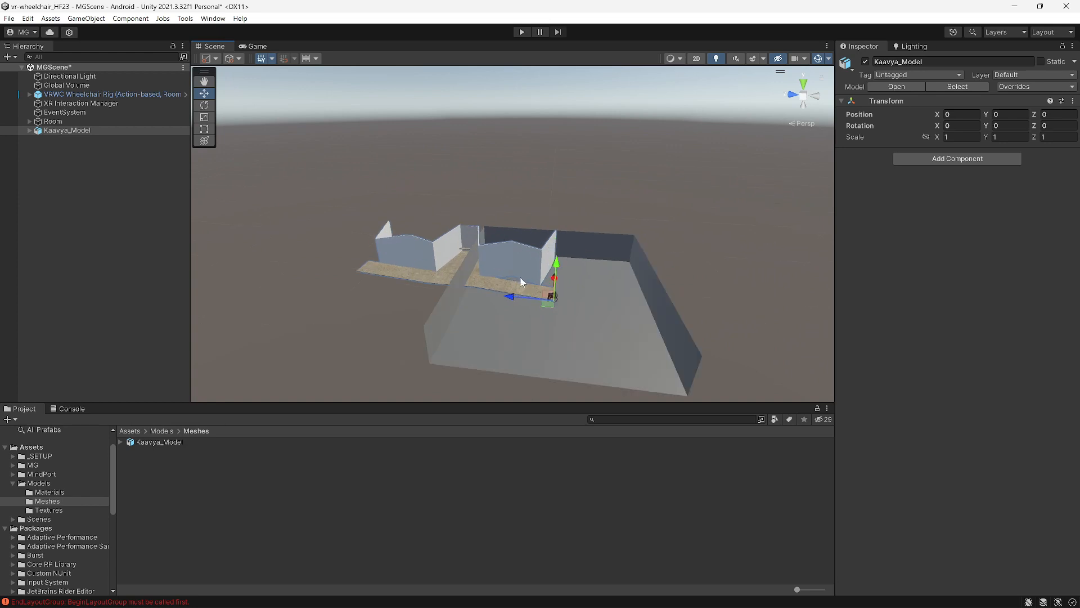
click(85, 120)
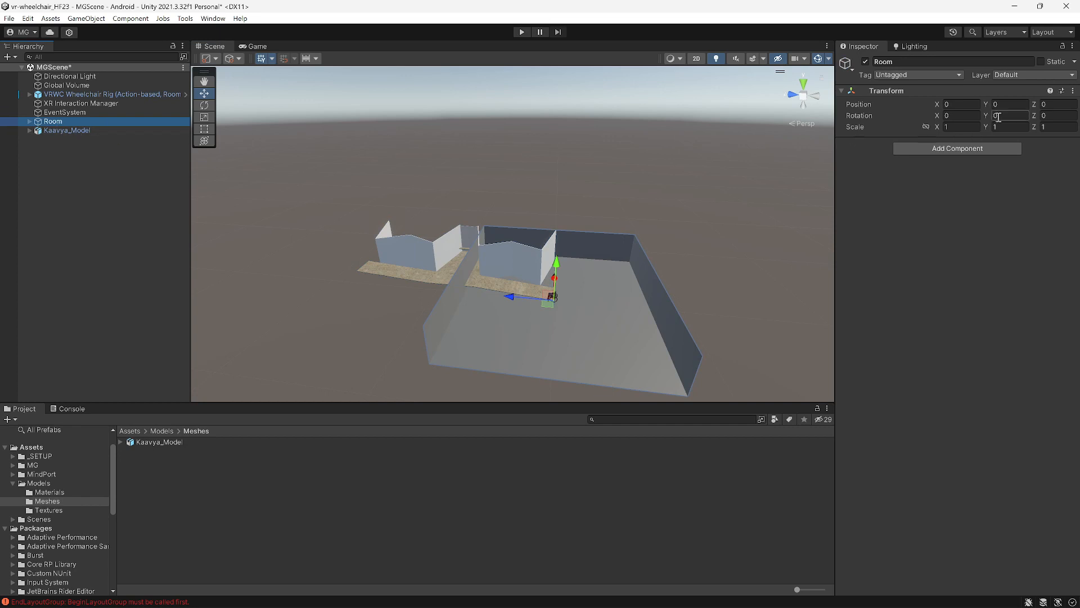
click(958, 126)
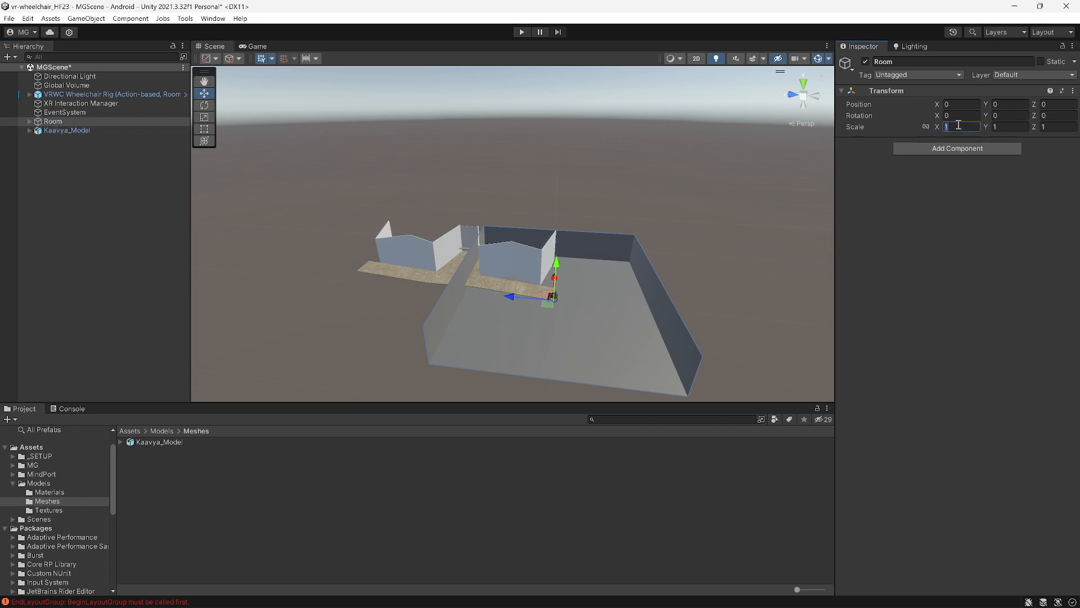
text(1.5)
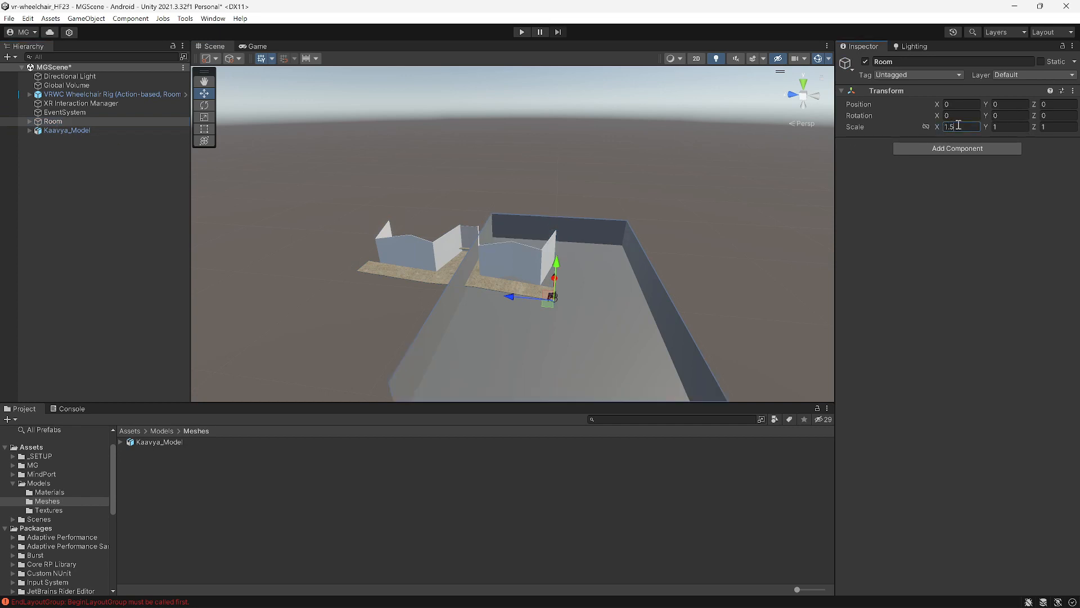
click(1056, 127)
text(1.5)
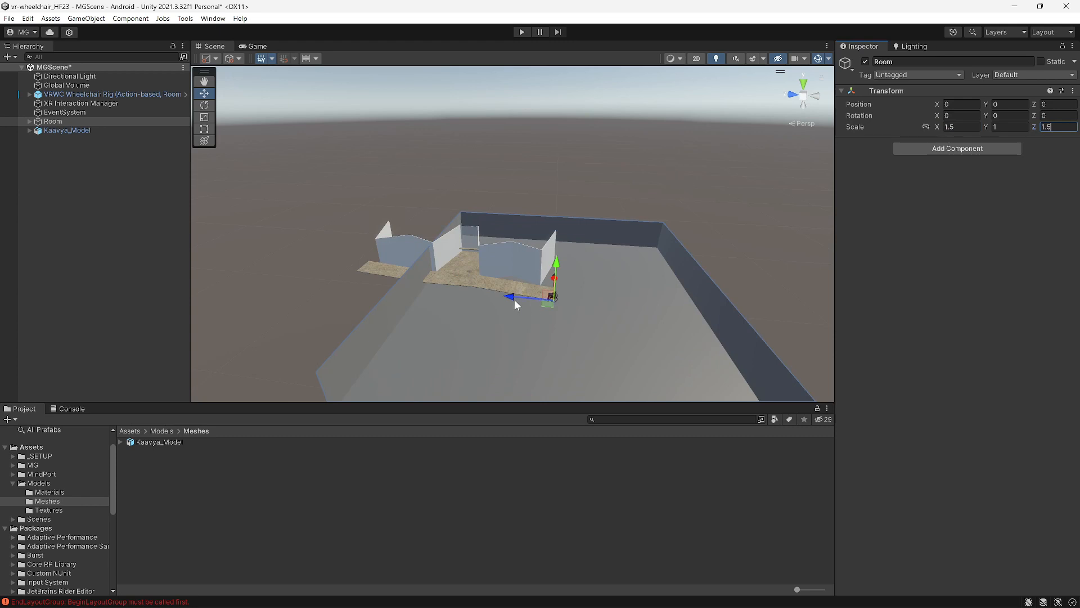
Try moving the Room along the Z axis to about -2.71, and undo the move
drag(514, 299, 543, 302)
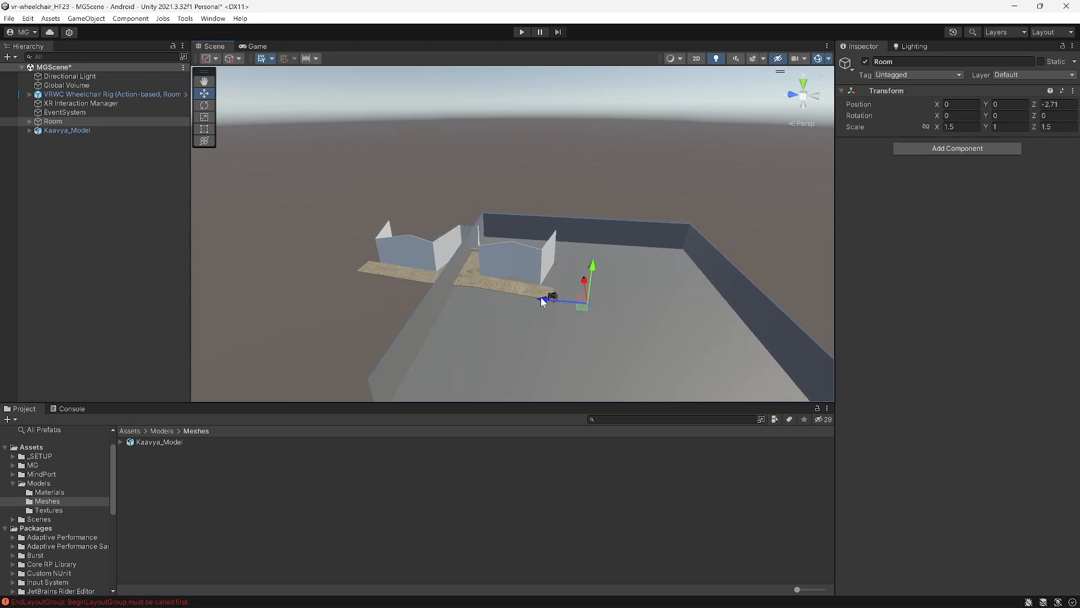
key(ctrl+z)
Move the imported model along the Z axis to about -6.96, placing it within the room's walls
click(83, 130)
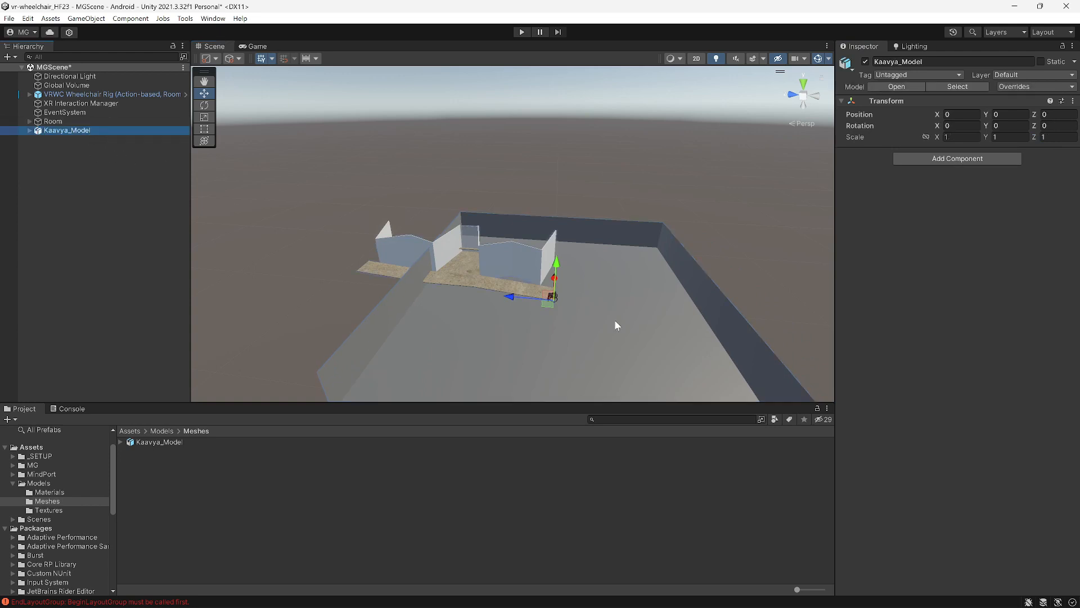
drag(510, 303, 599, 313)
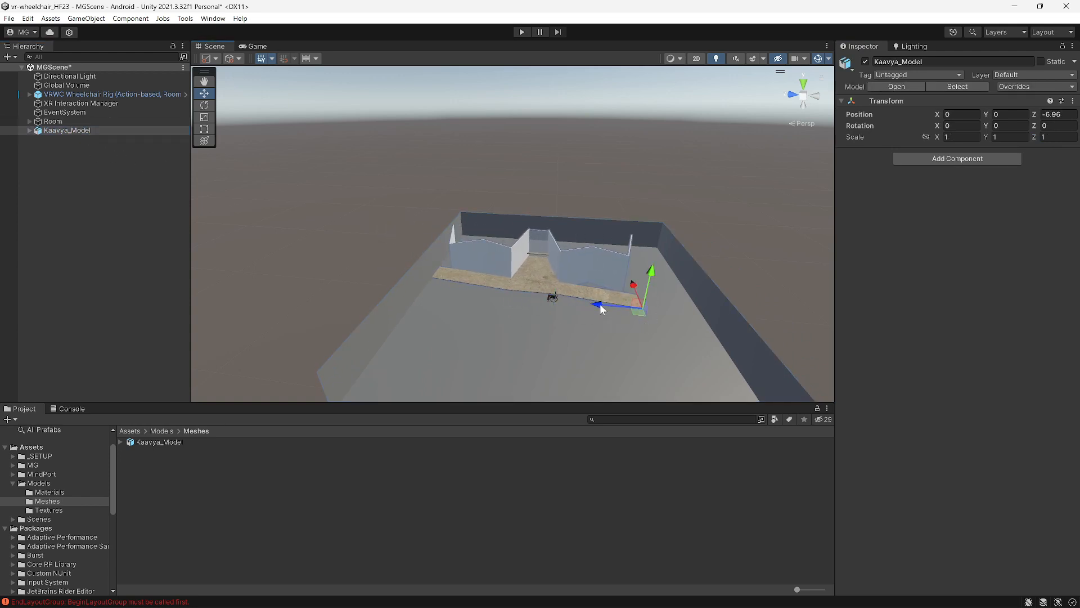
Move the imported model to about X -3.04, Z -4.25 while trying a 45° Y rotation, and reset the Y rotation to 0
drag(599, 304, 654, 282)
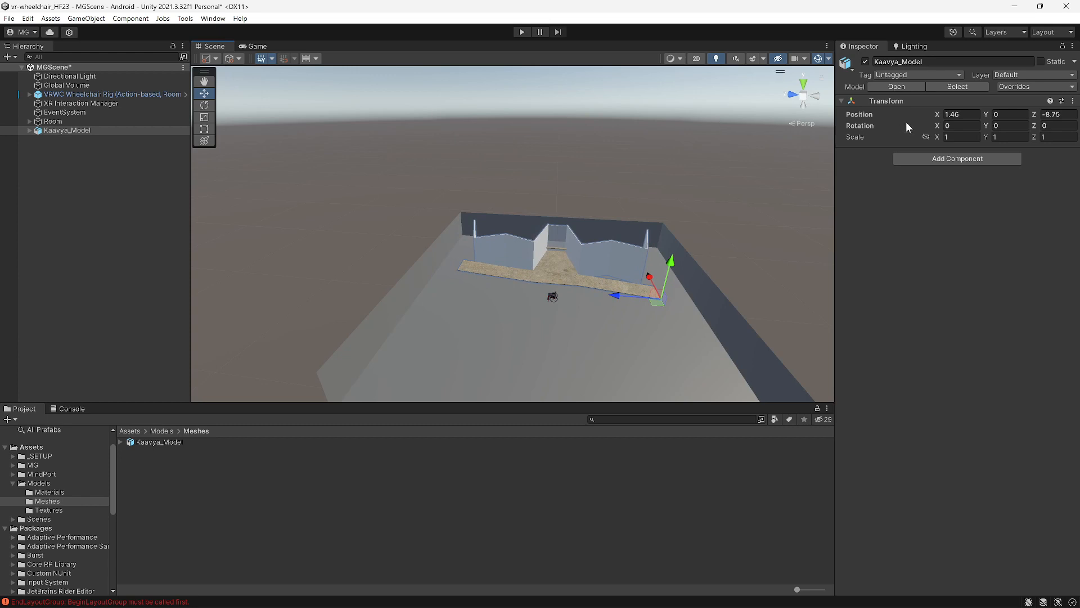
click(1004, 125)
text(45)
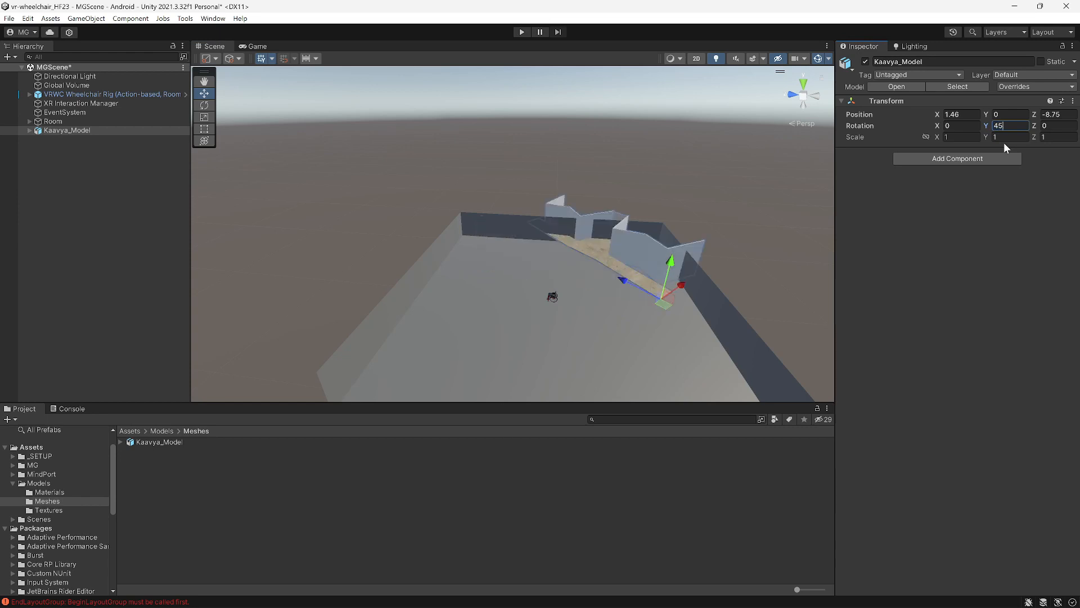
drag(687, 286, 637, 335)
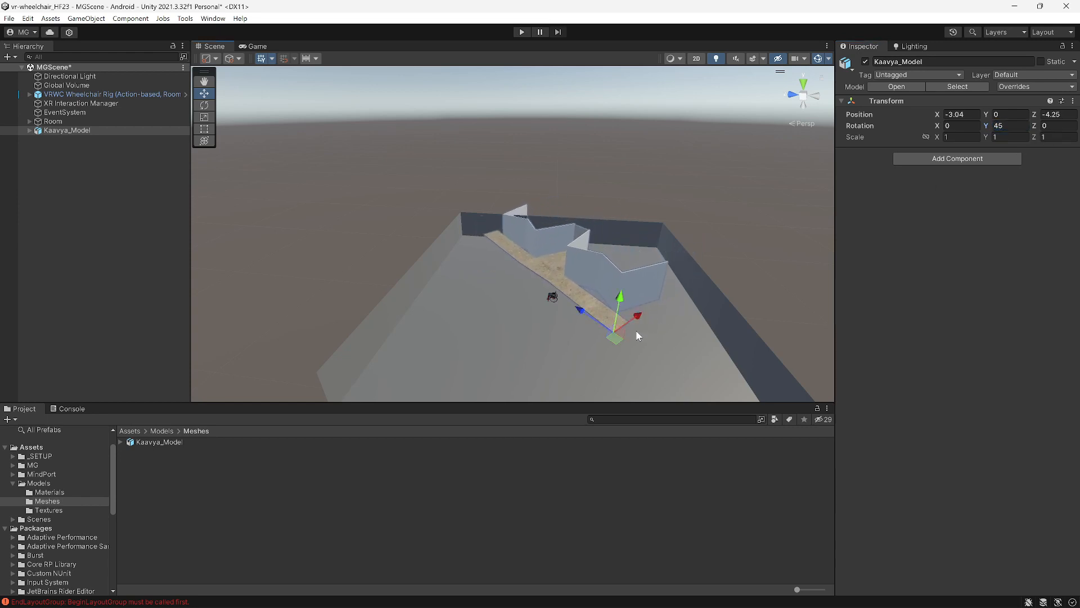
click(1007, 126)
text(0)
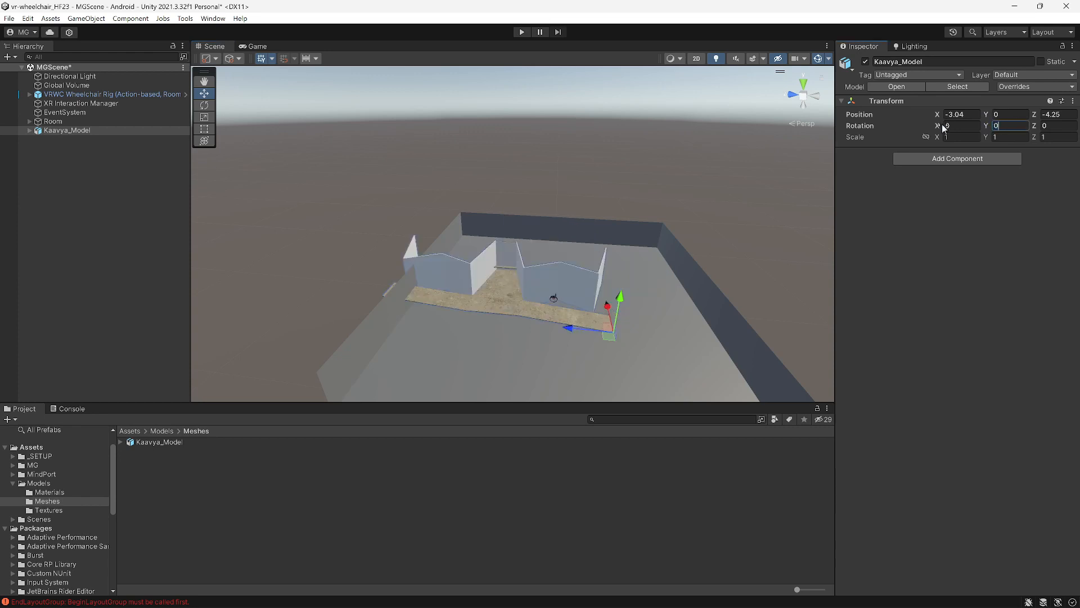
Rotate the imported model about the Y axis to about 39.5° and move it to about X -4.8, Z -6.38
click(204, 105)
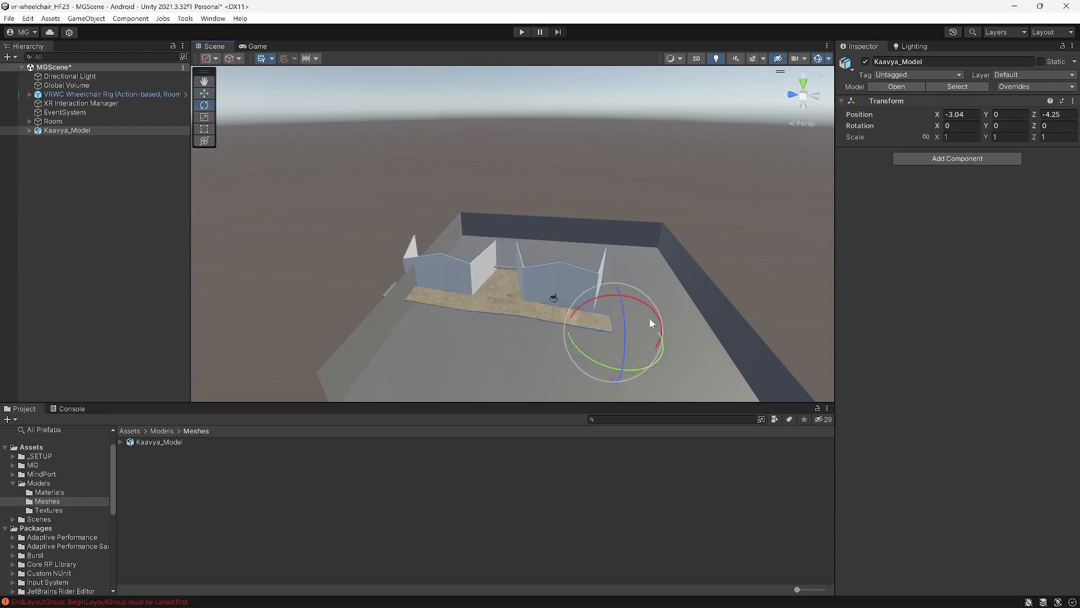
drag(656, 360, 600, 368)
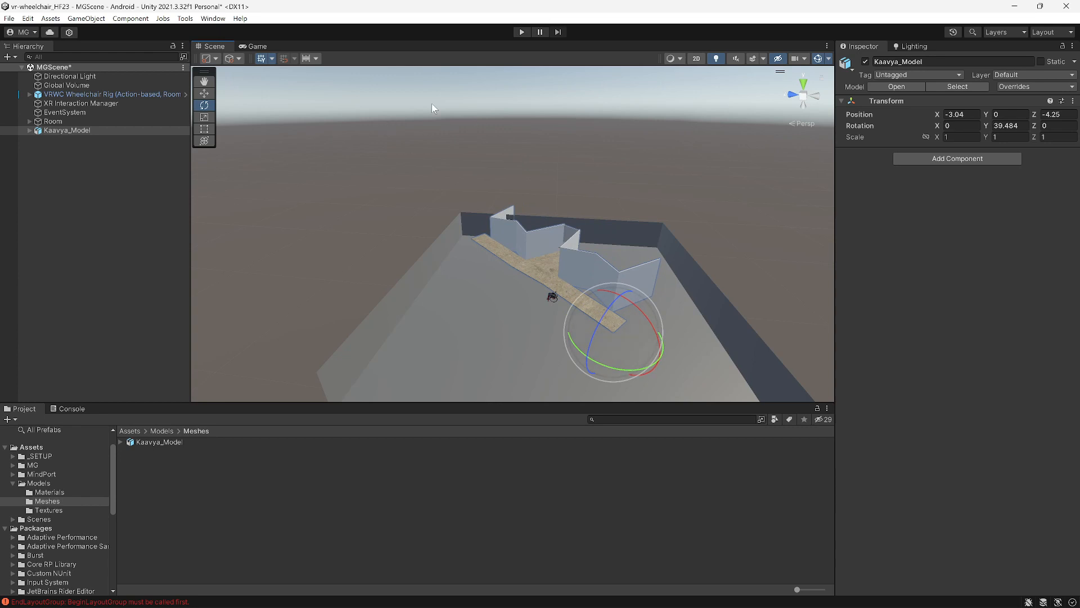
click(205, 93)
drag(599, 333, 607, 349)
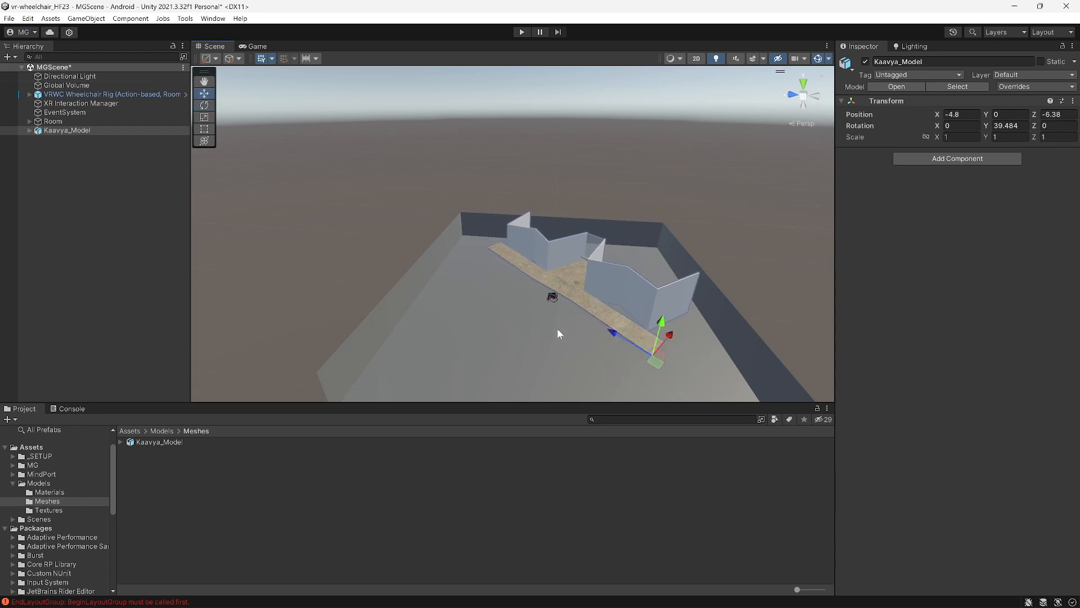
click(349, 187)
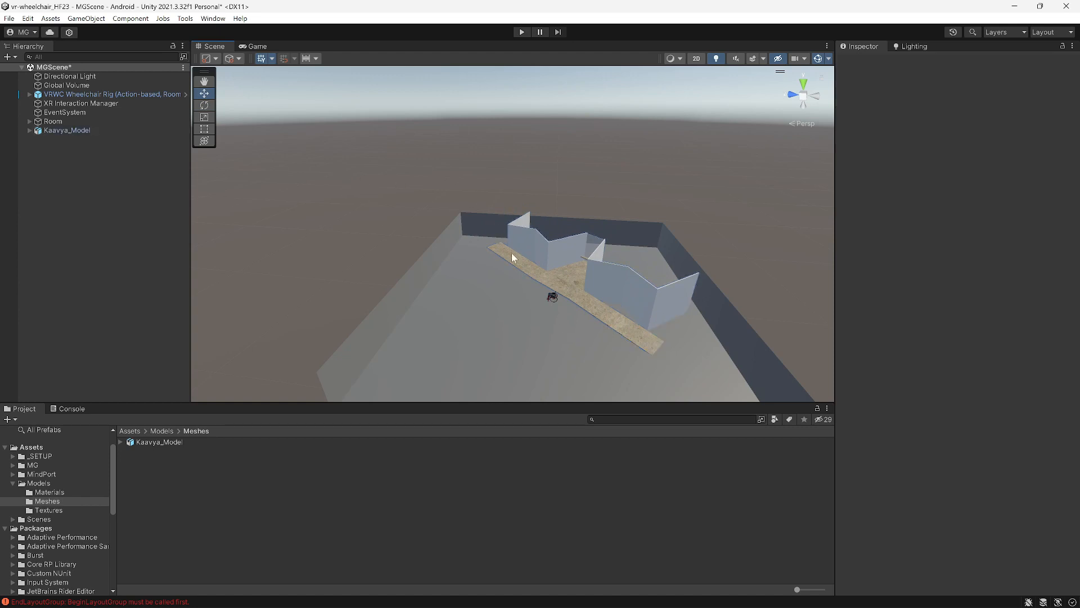
Expand the imported model and its Mesh-Glass group, and select the glass object
mouse_move(520, 268)
middle_down()
mouse_move(518, 251)
mouse_move(512, 266)
mouse_move(518, 261)
middle_up()
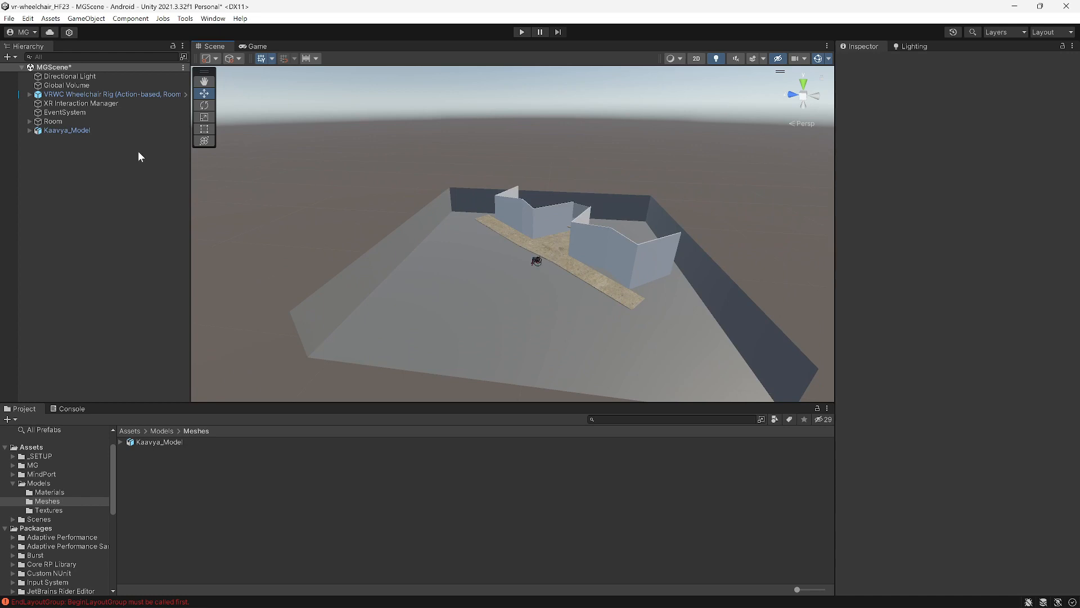
click(27, 131)
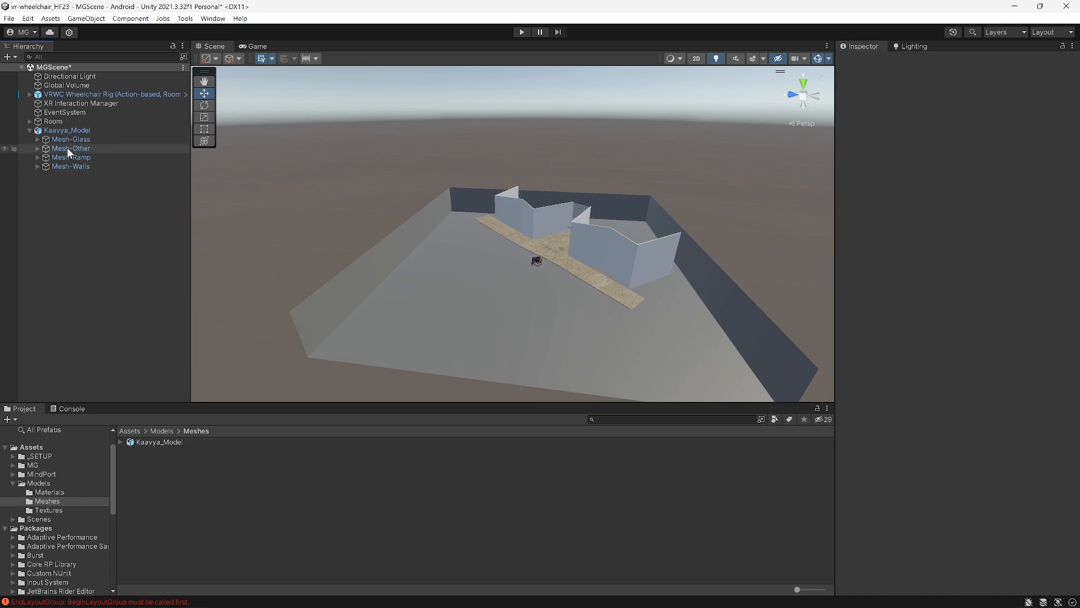
click(37, 139)
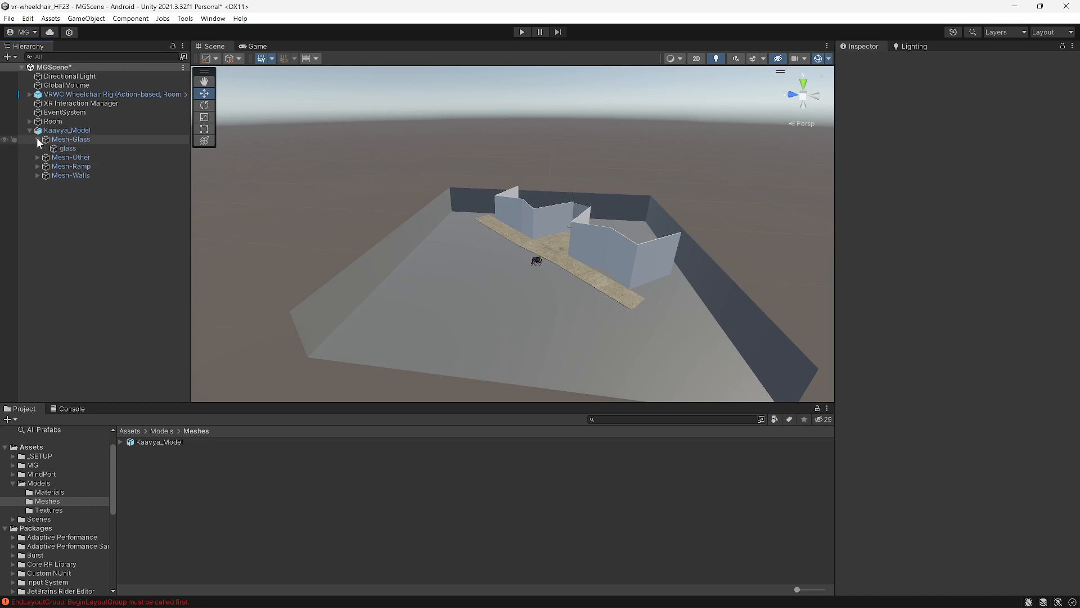
click(70, 150)
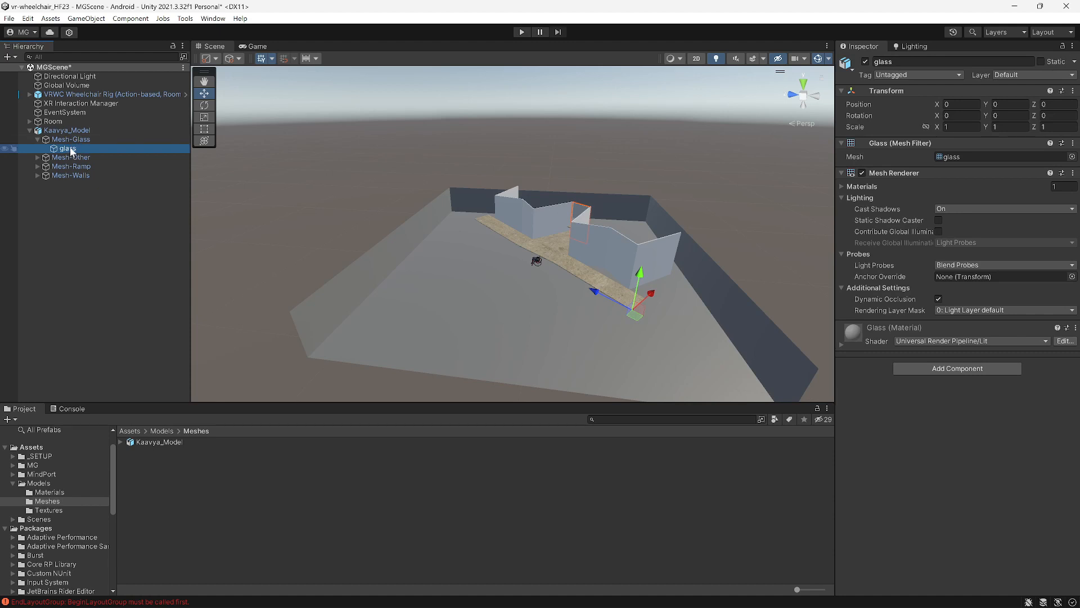
click(68, 148)
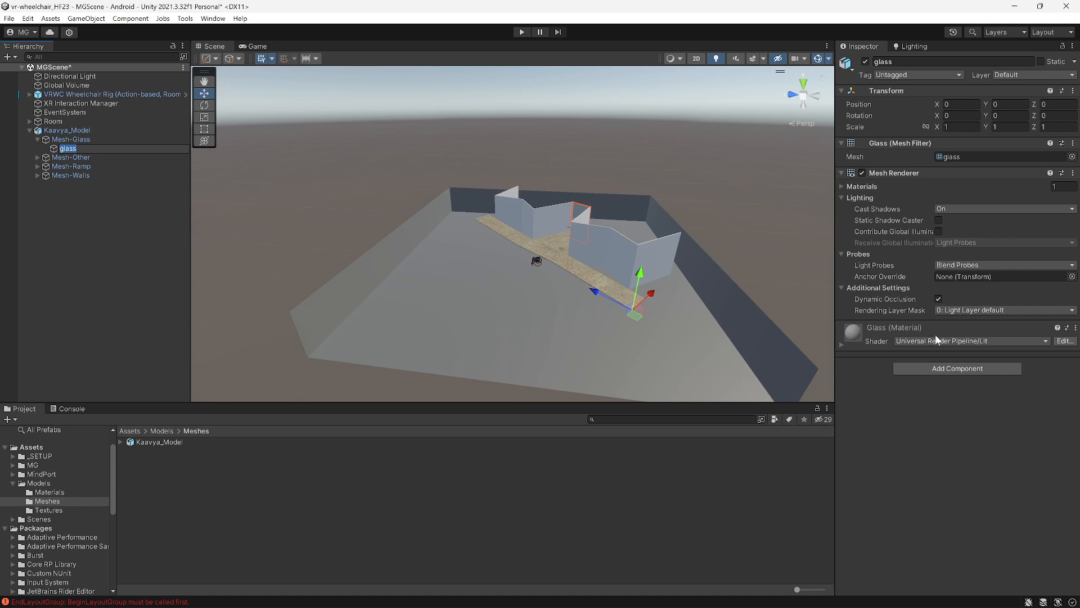
Examine the glass pane in the scene and the surface options and inputs of its material
scroll(575, 238, up, 8)
right_drag(576, 239, 638, 219)
scroll(610, 221, up, 5)
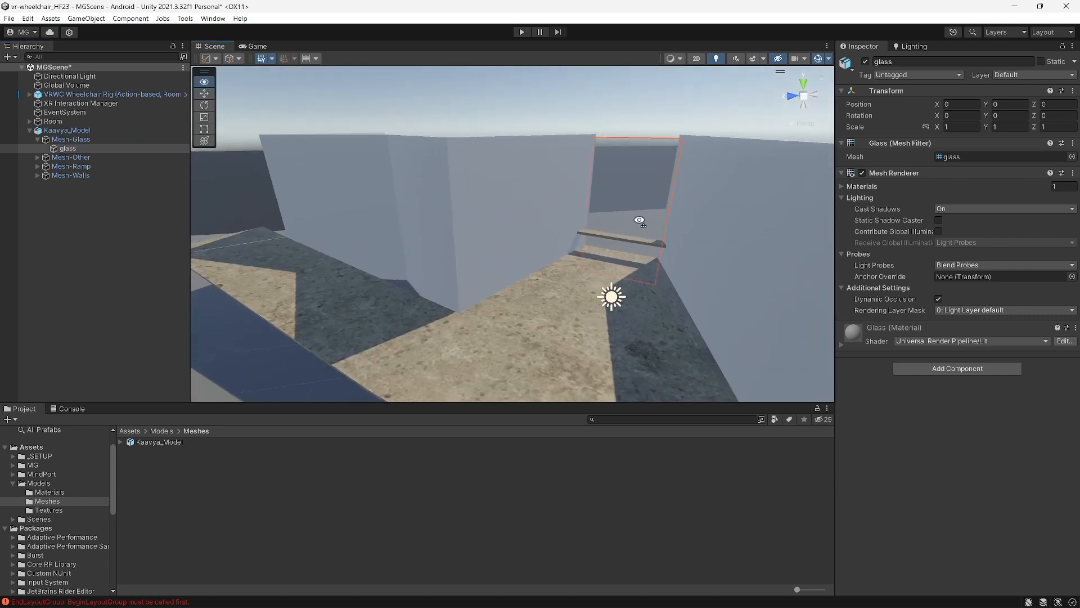
scroll(620, 227, down, 8)
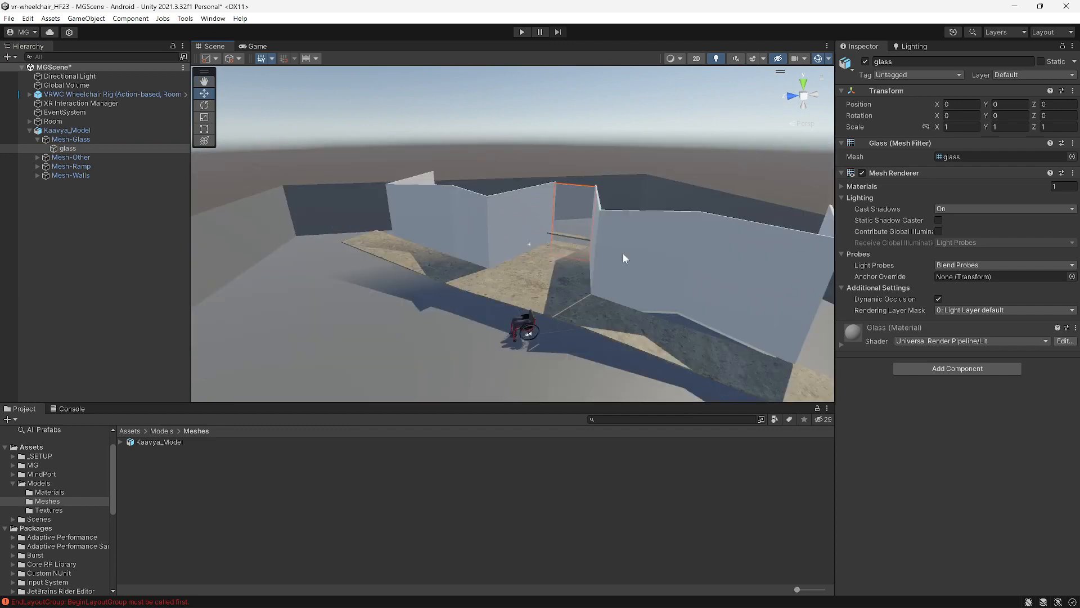
click(841, 344)
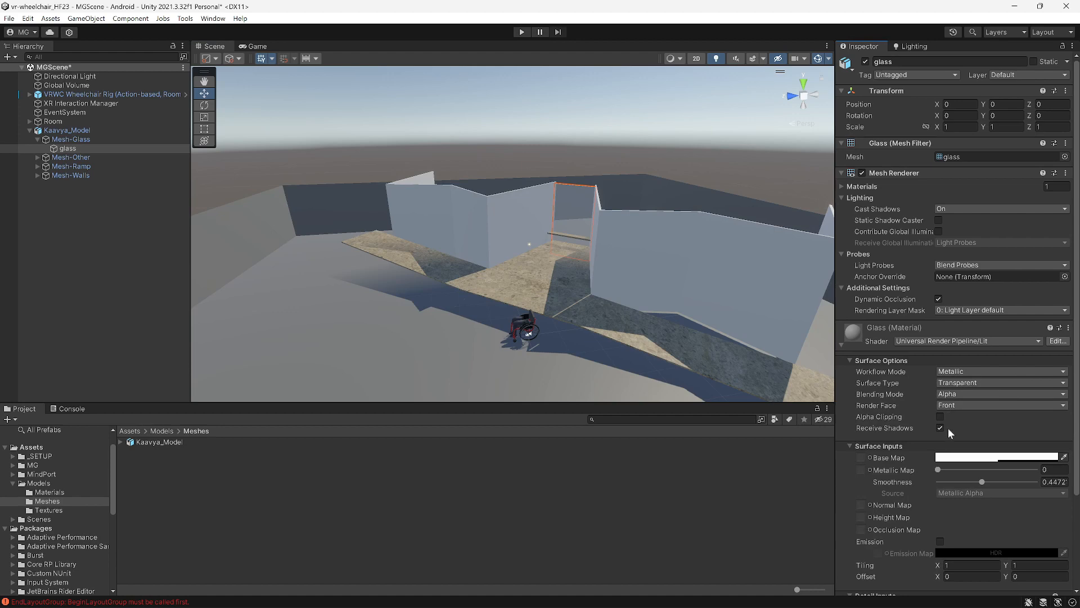
scroll(948, 427, down, 3)
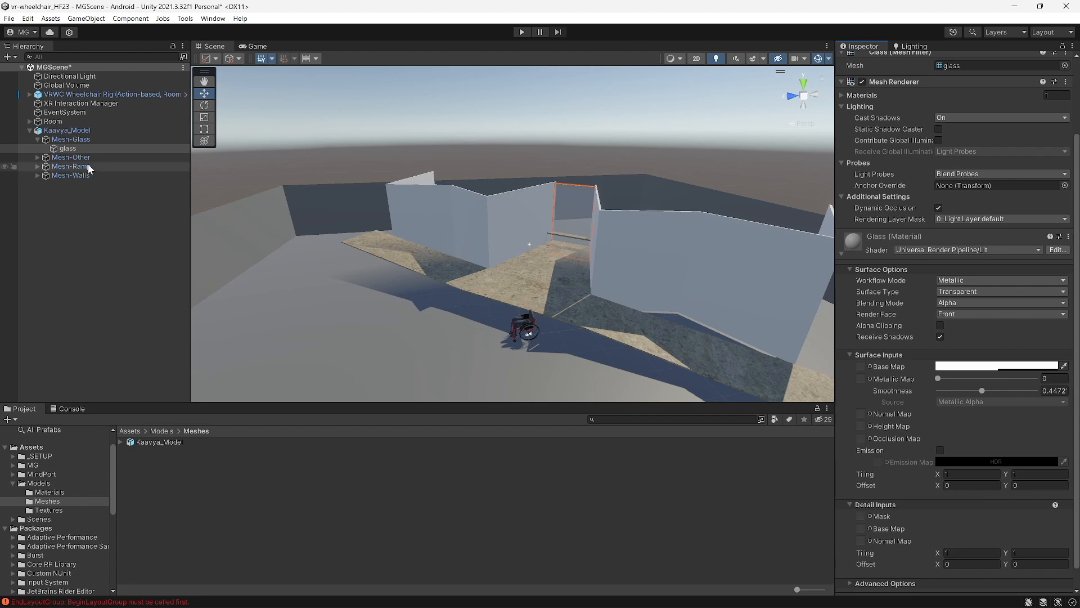
Expand the Mesh-Other, Mesh-Ramp and Mesh-Walls groups of the imported model
click(37, 158)
click(37, 175)
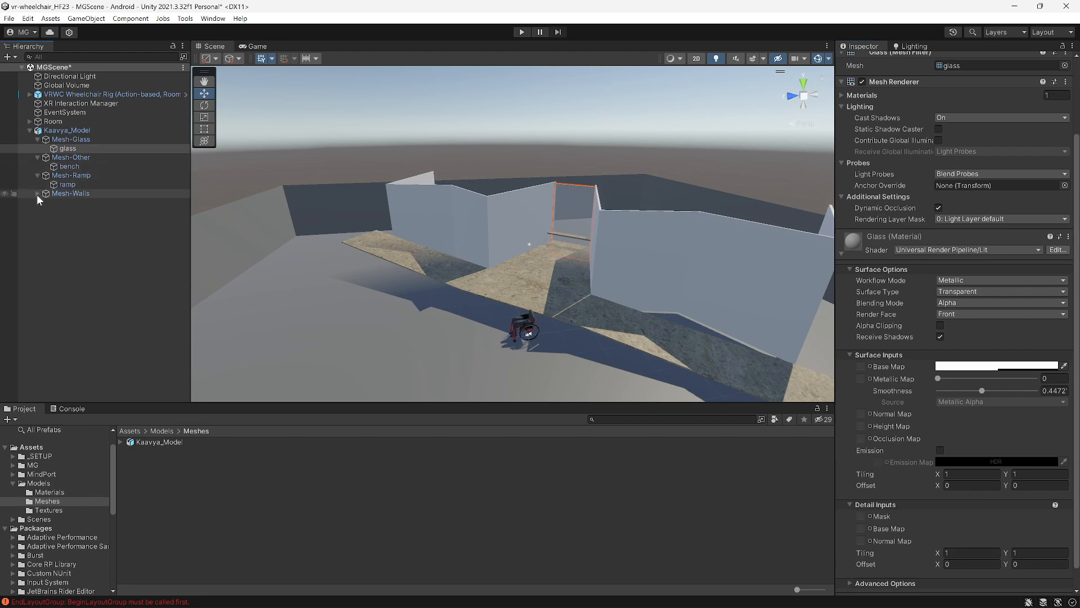
click(37, 193)
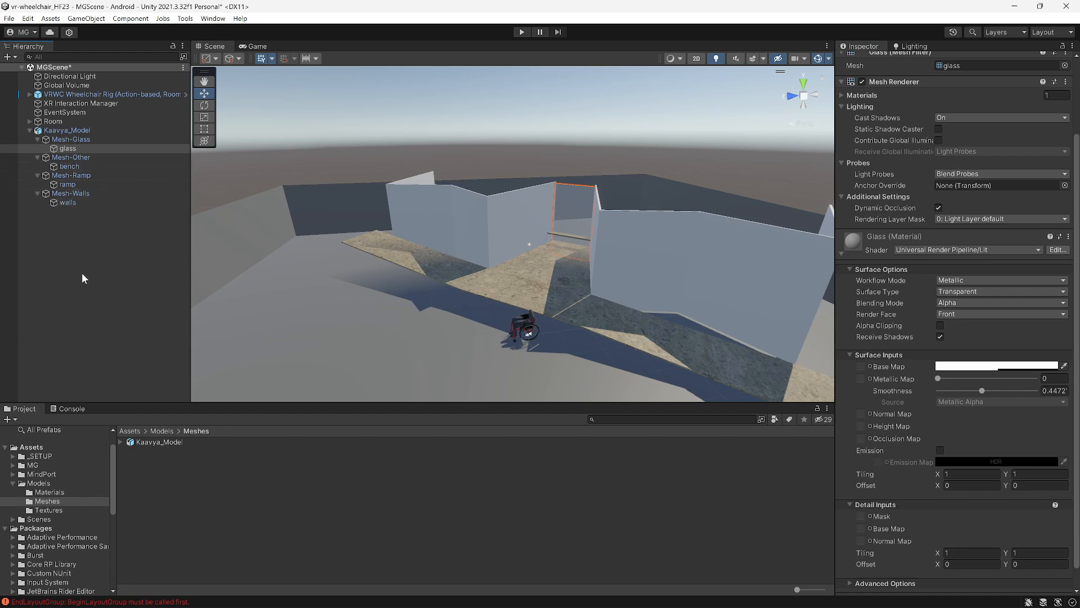
Assign the ramp object in the Mesh-Ramp group to the Floor layer
click(76, 184)
key(f)
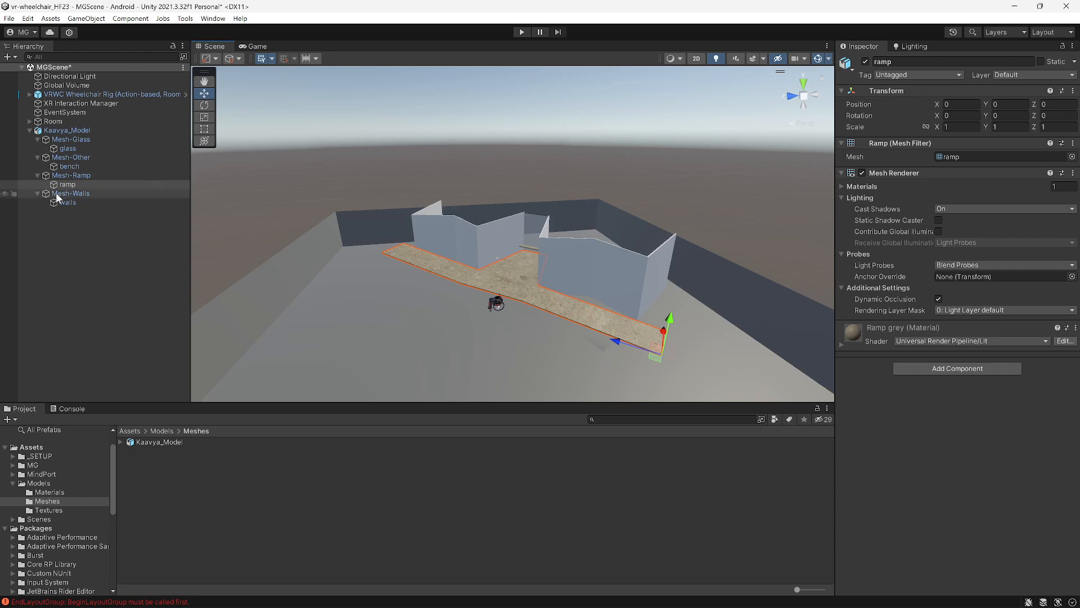
click(78, 176)
click(72, 185)
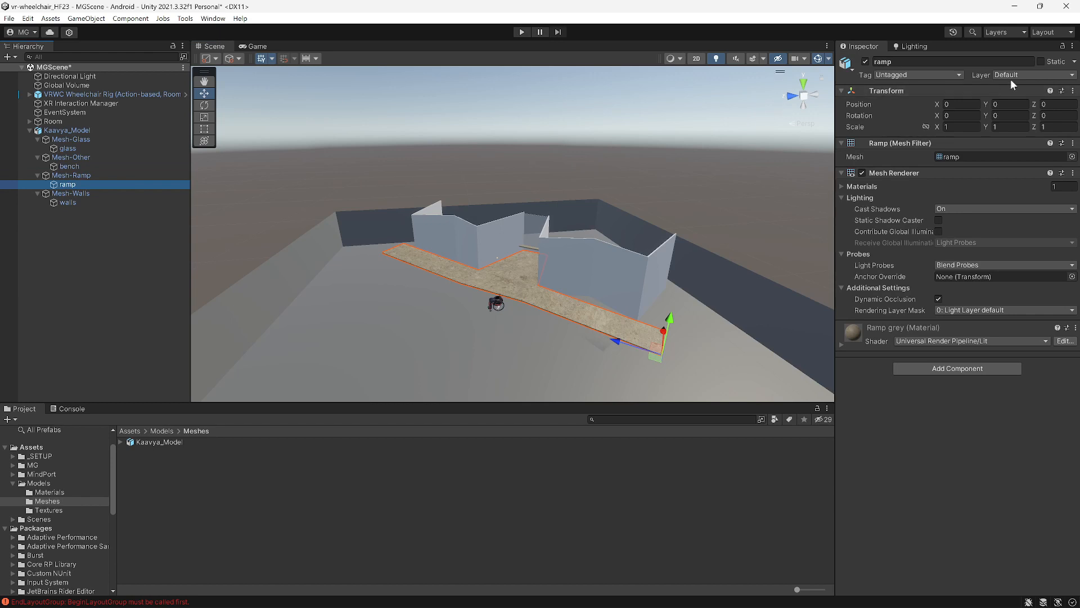
click(1047, 74)
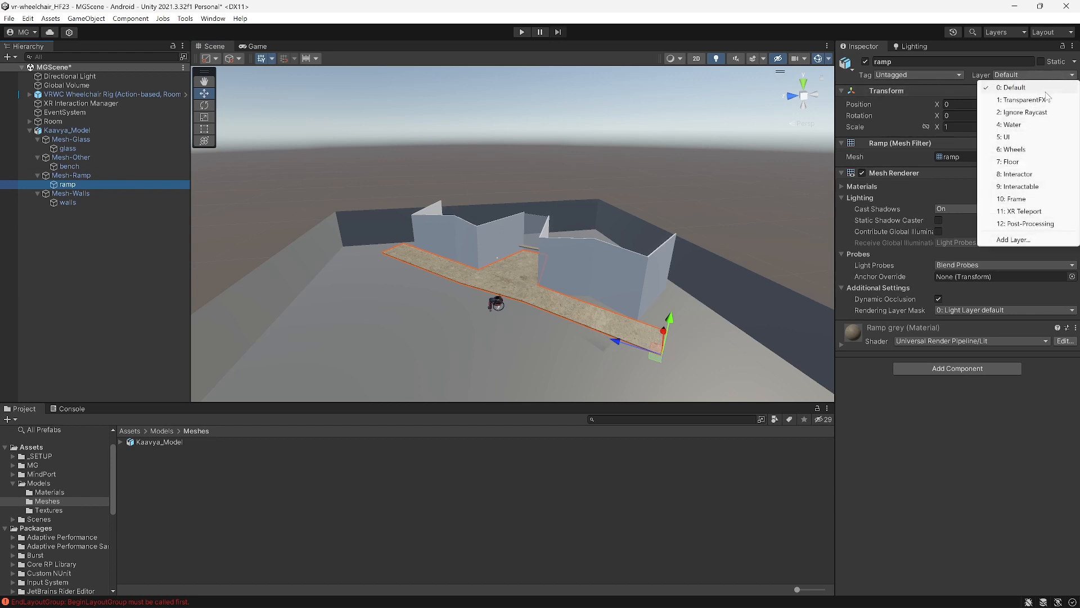
click(1028, 162)
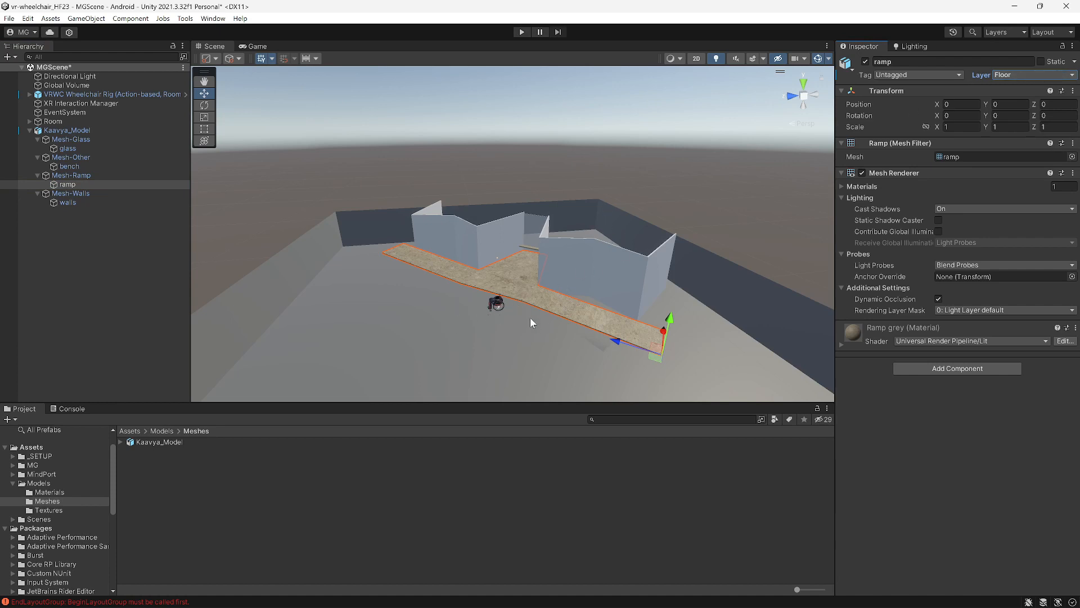
Add a Mesh Collider component to the ramp object
click(735, 178)
scroll(568, 326, up, 6)
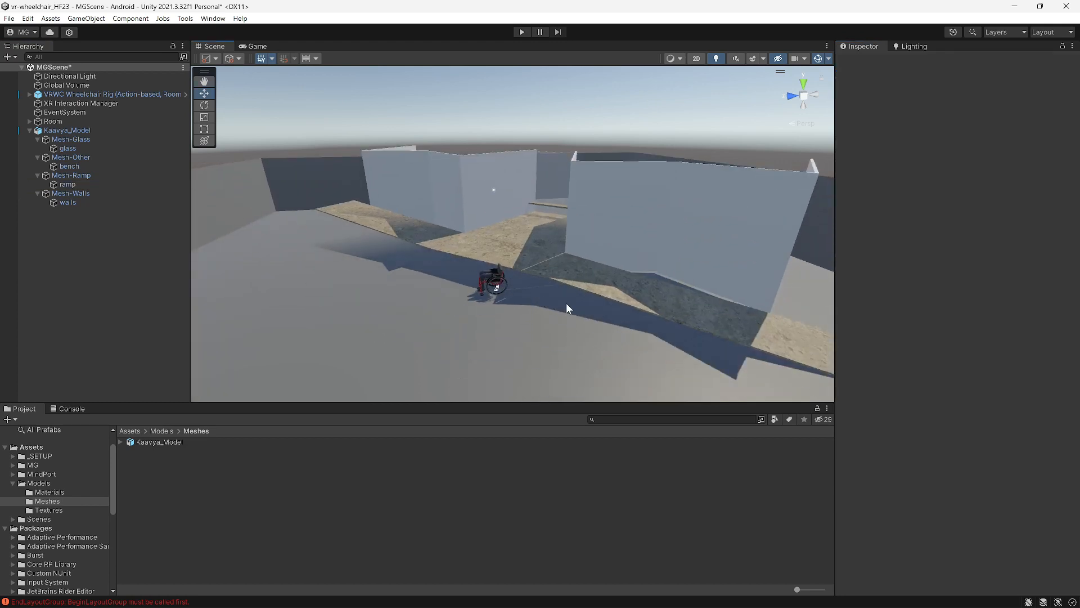
click(578, 277)
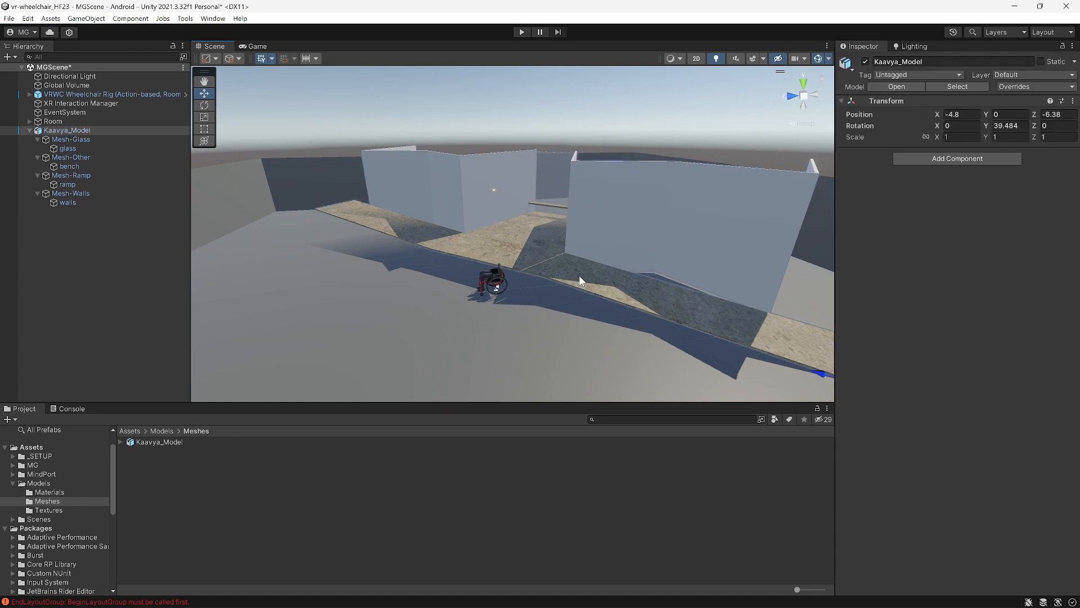
click(488, 248)
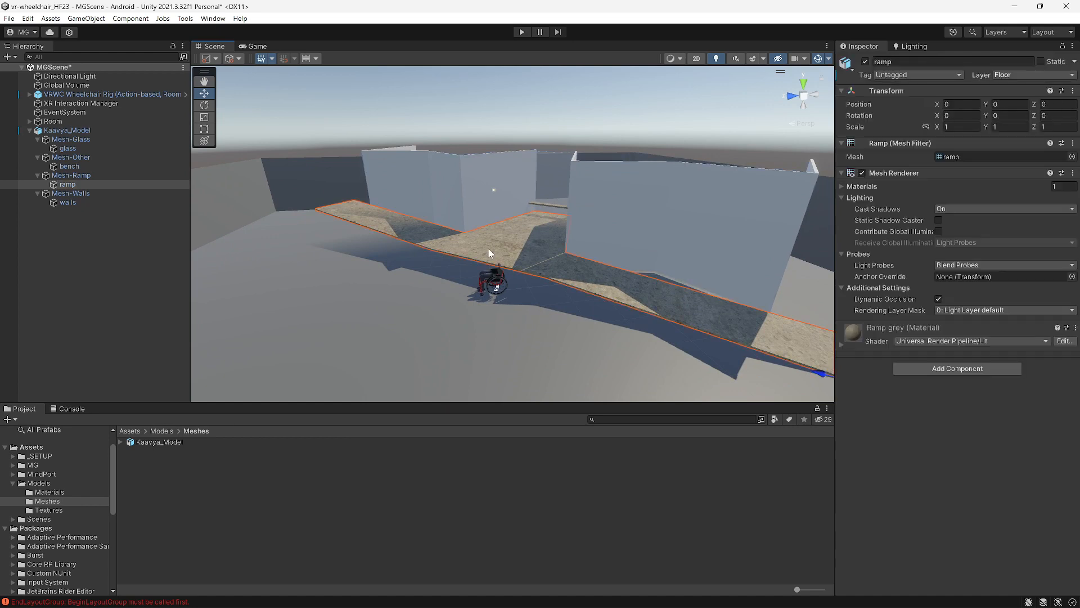
click(77, 184)
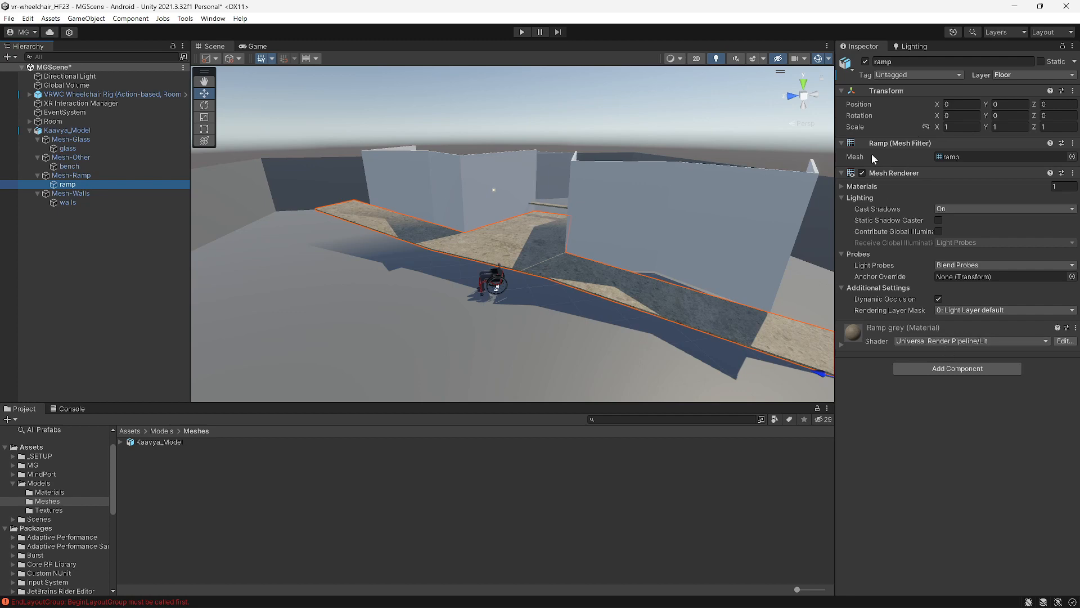
click(940, 367)
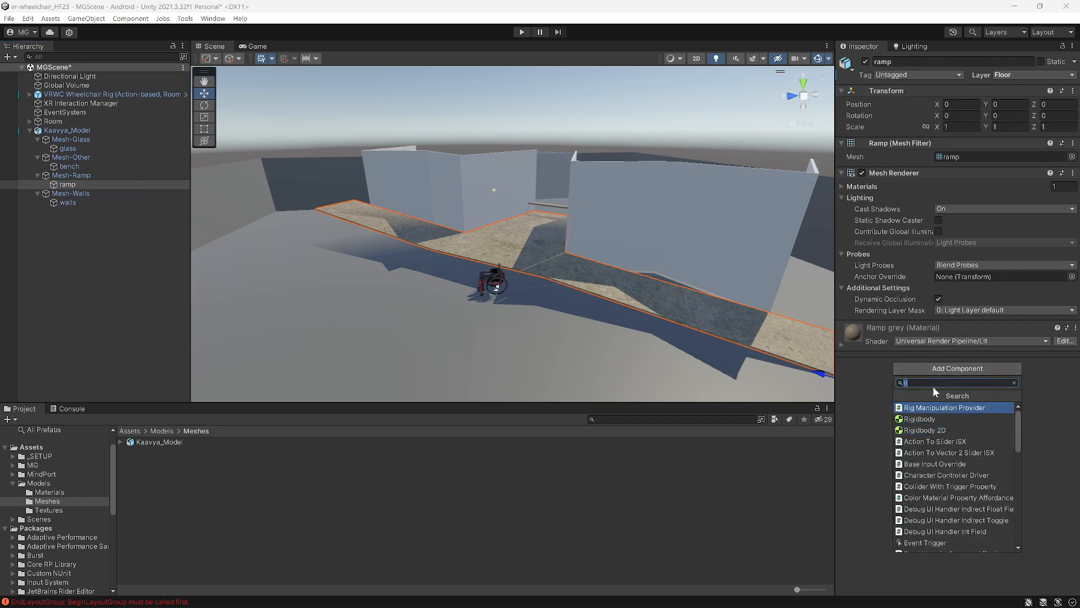
text(mesh)
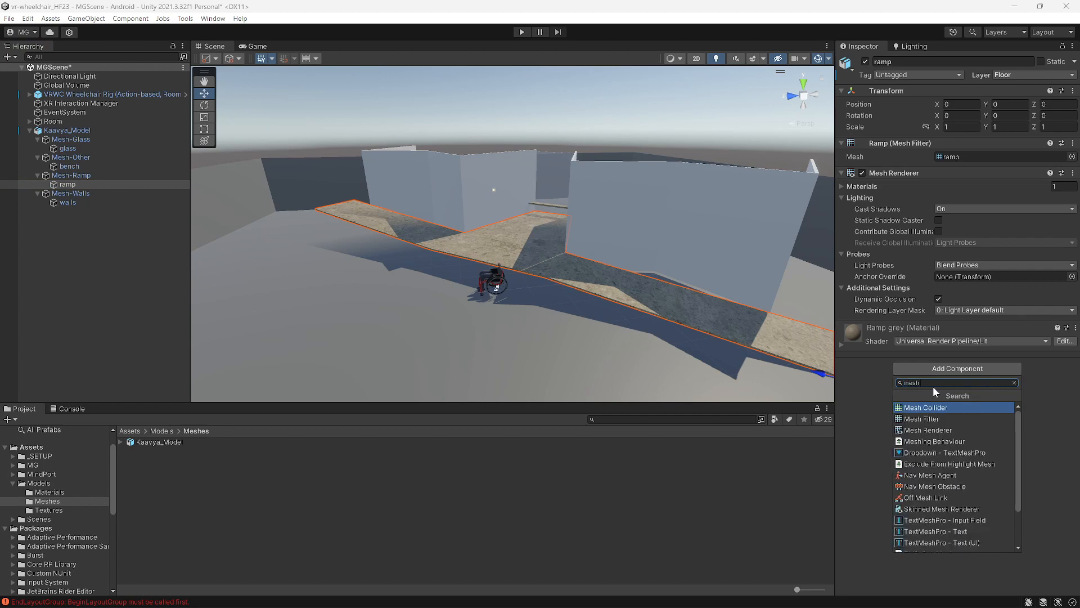
click(932, 408)
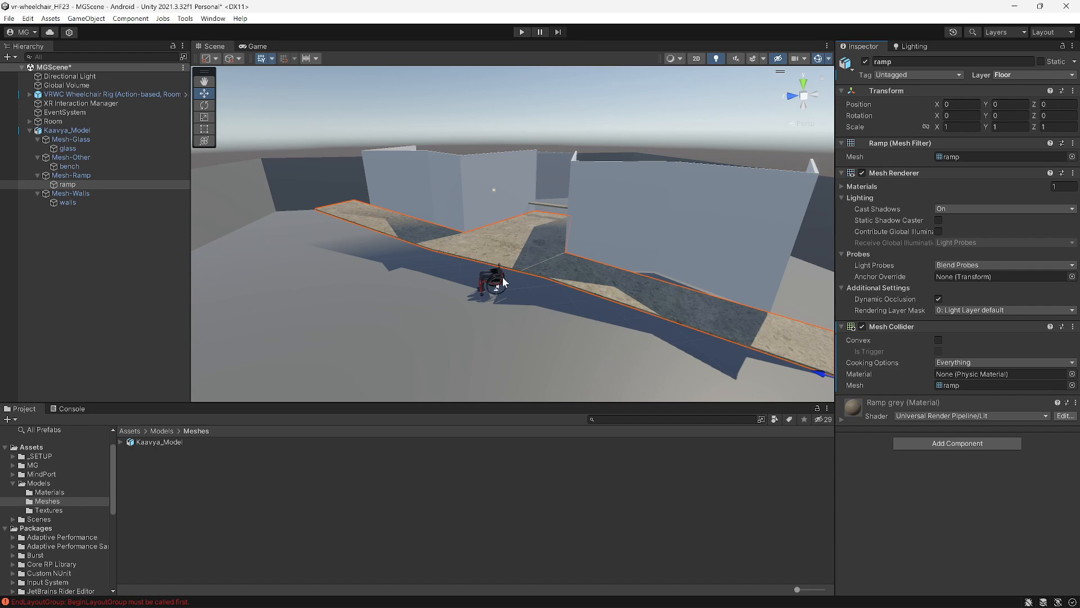
Add a Mesh Collider component to the walls object of the imported model
alt+drag(508, 285, 621, 292)
scroll(422, 256, up, 1)
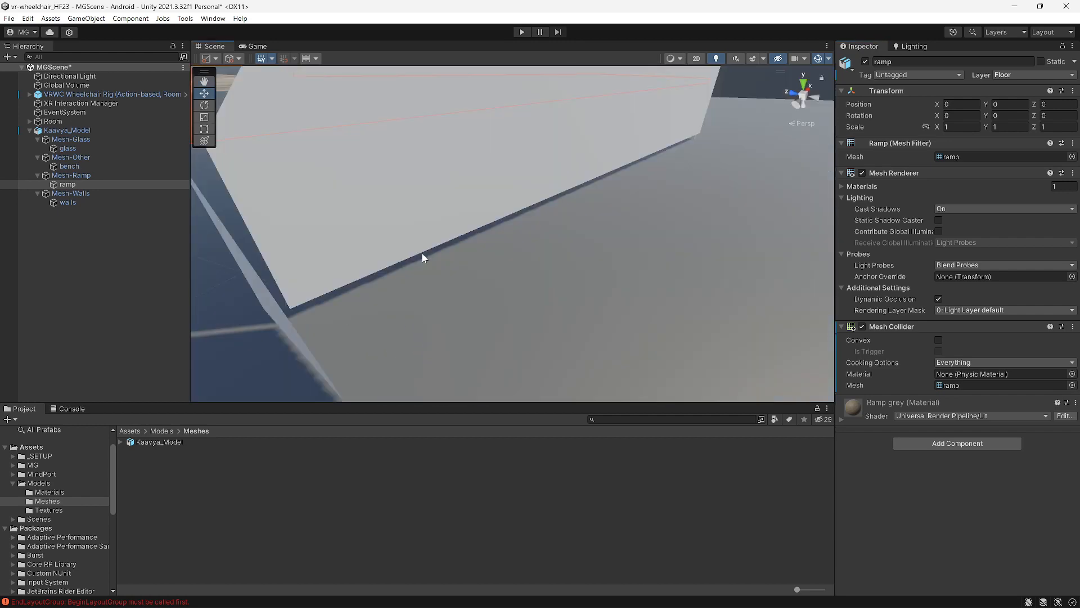
scroll(423, 258, down, 1)
scroll(420, 259, down, 1)
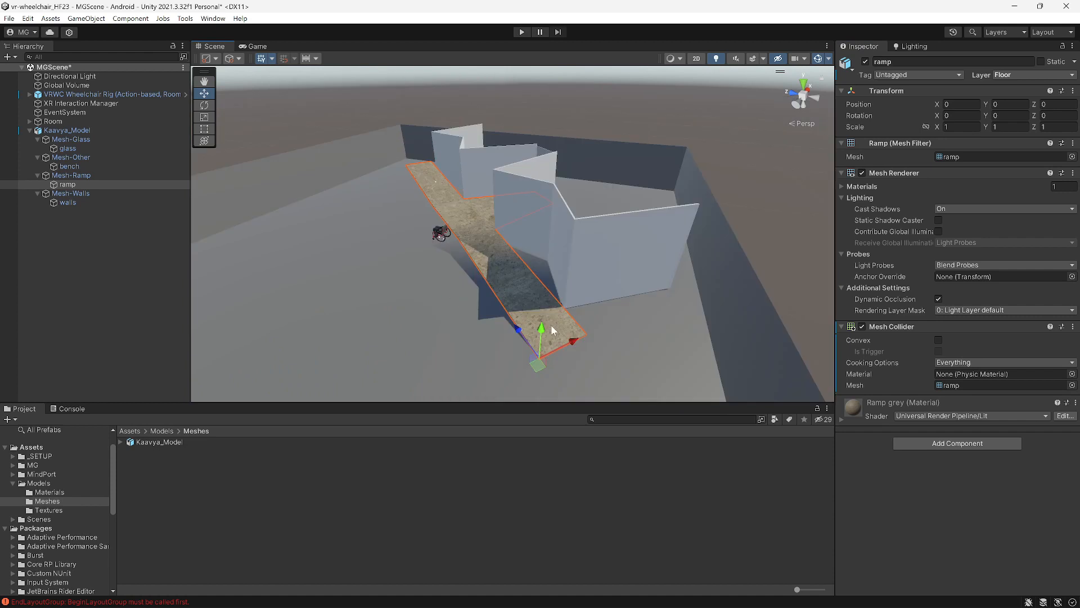
alt+drag(477, 291, 495, 290)
middle_drag(495, 291, 488, 293)
scroll(488, 292, up, 1)
scroll(488, 292, down, 1)
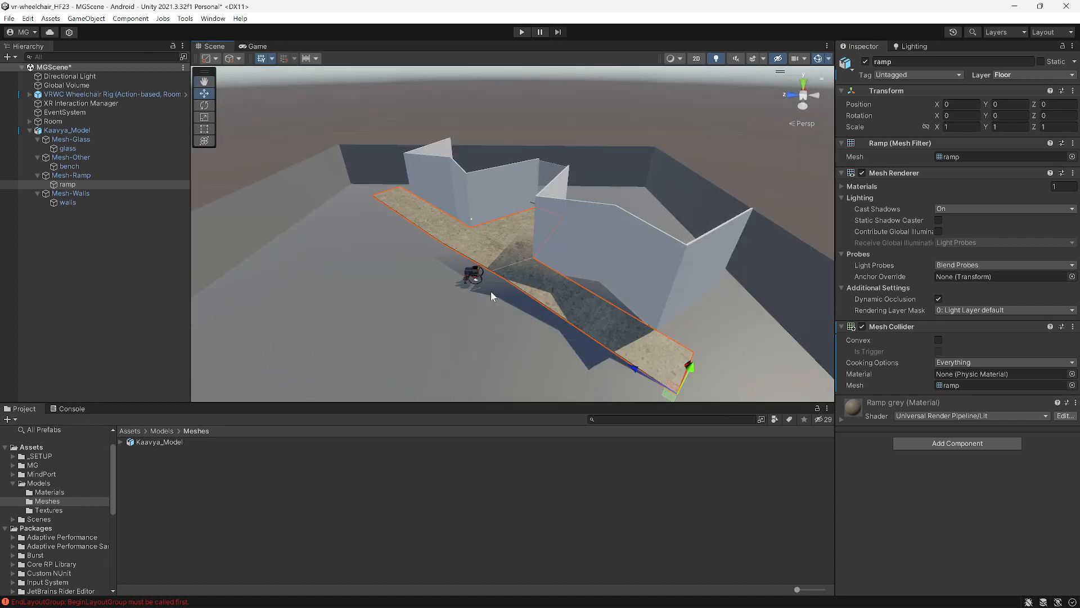
click(642, 245)
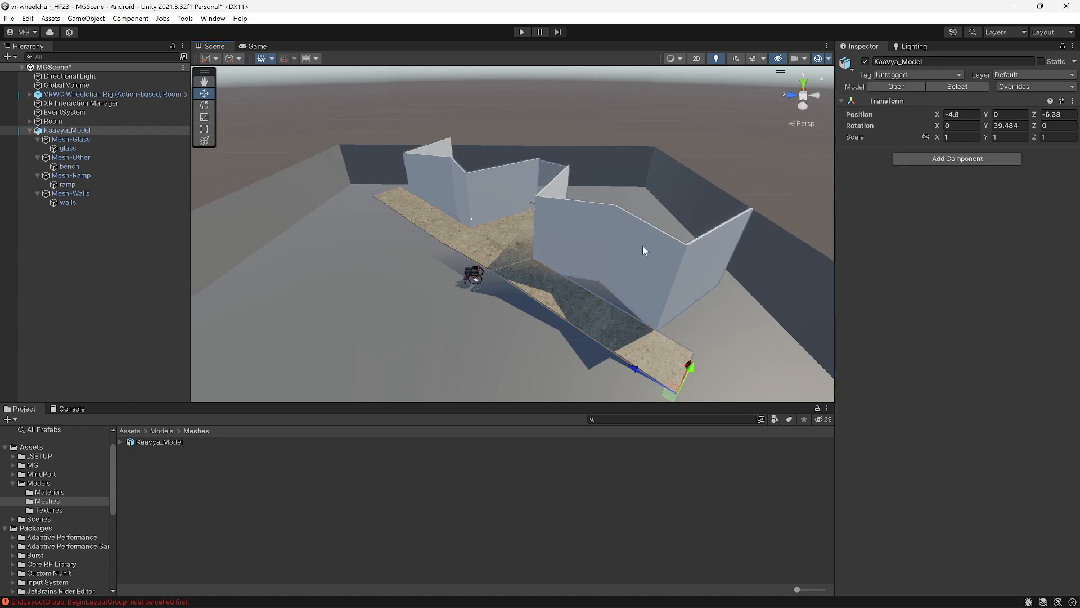
click(642, 245)
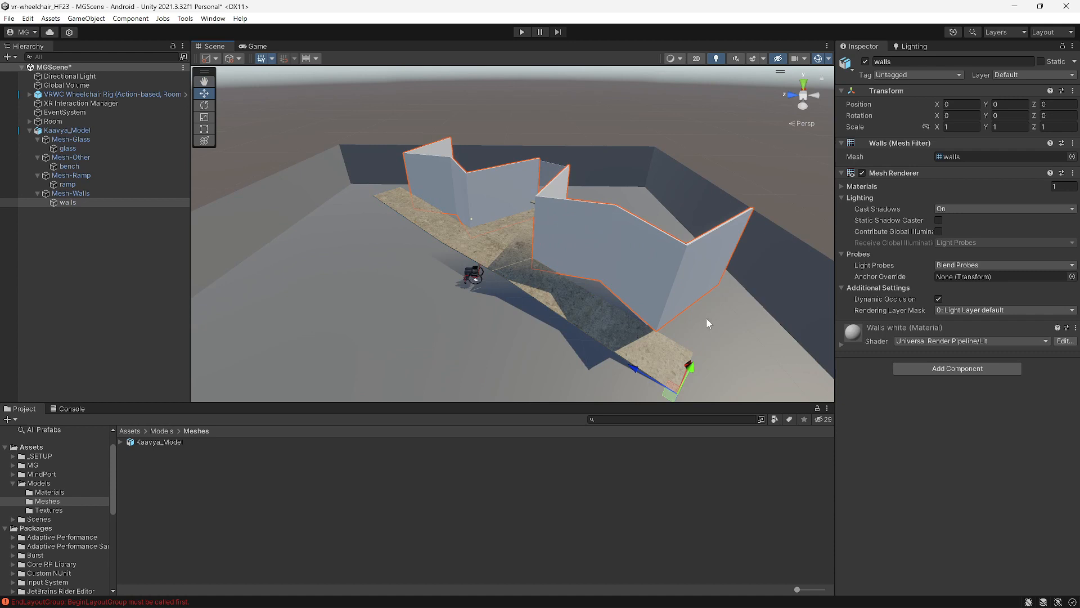
click(941, 366)
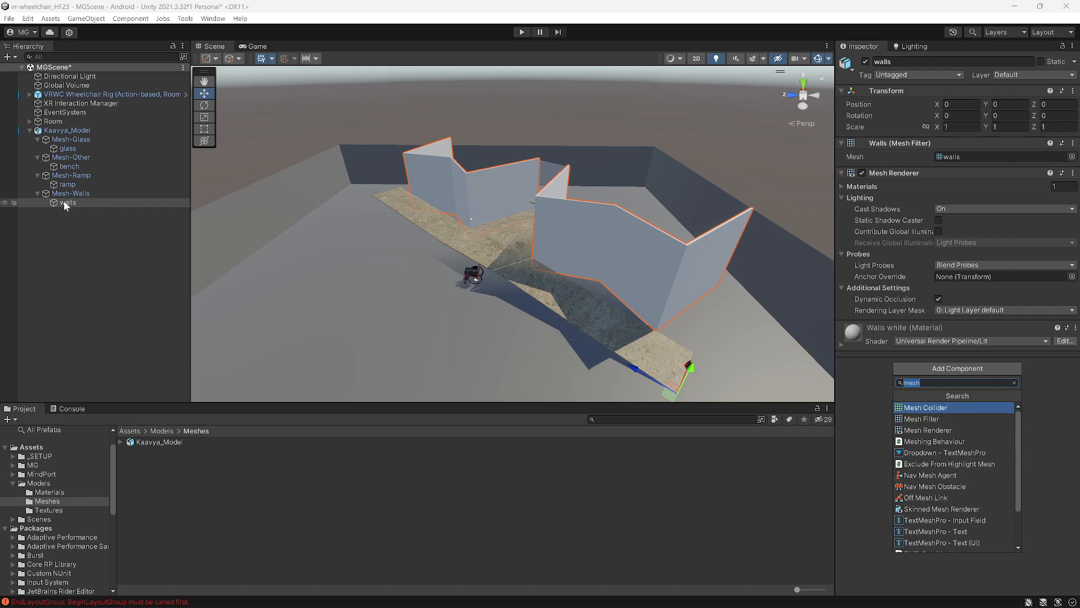
click(930, 409)
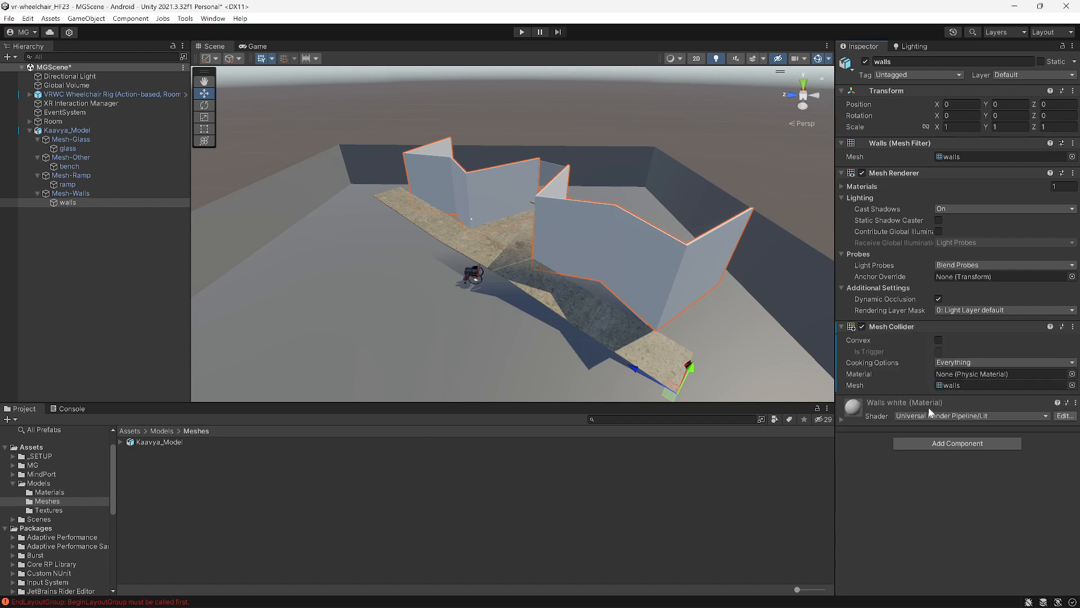
Add a Mesh Collider component to the glass pane between the walls, collapsing its material's surface options and surface inputs
click(400, 325)
scroll(508, 255, up, 5)
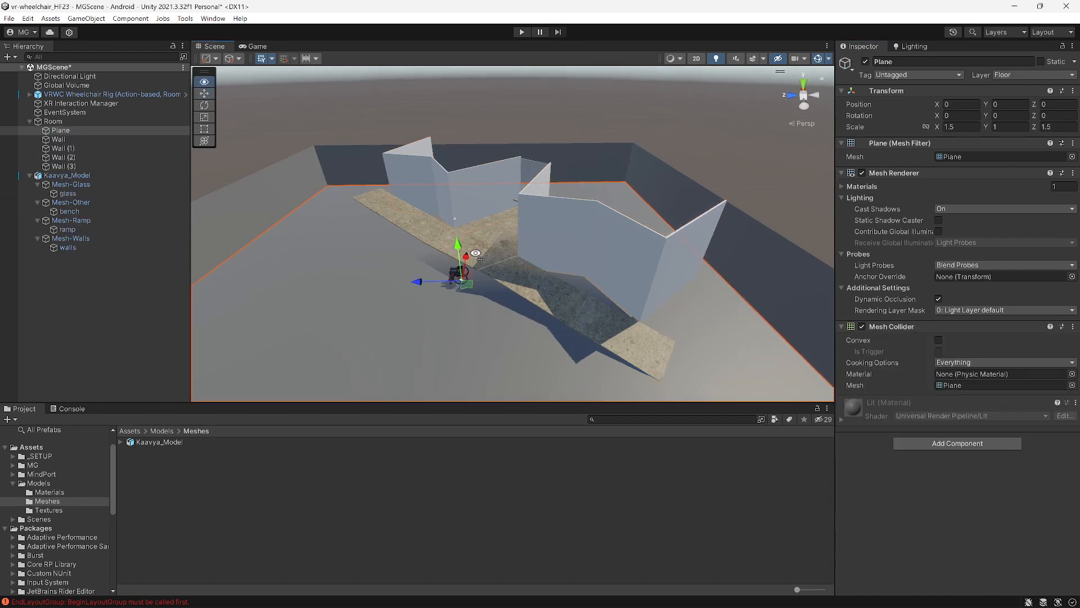
middle_drag(509, 254, 498, 252)
click(551, 183)
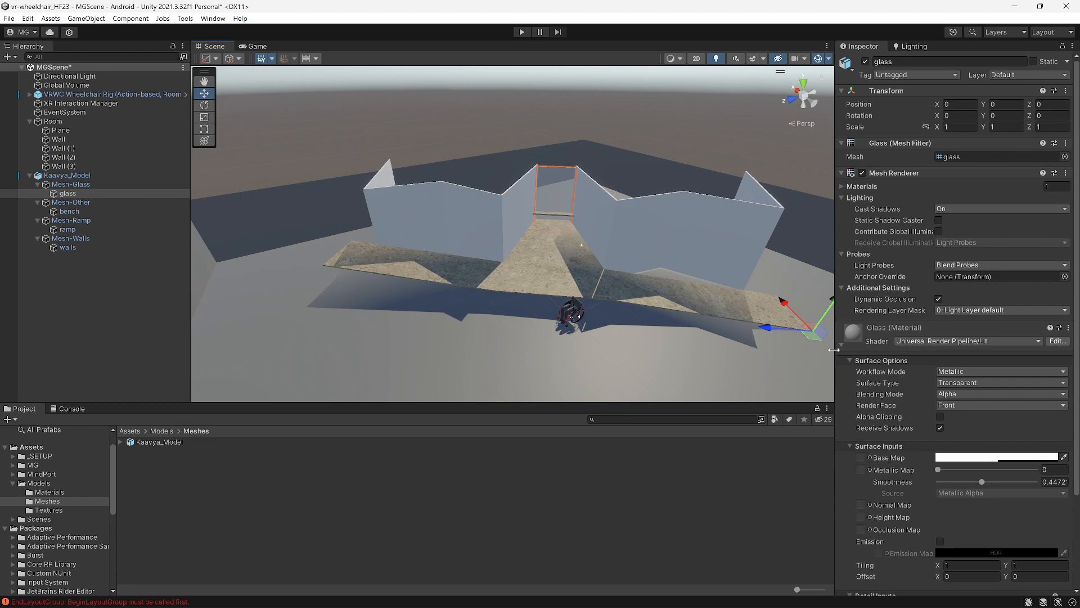
click(850, 360)
click(851, 370)
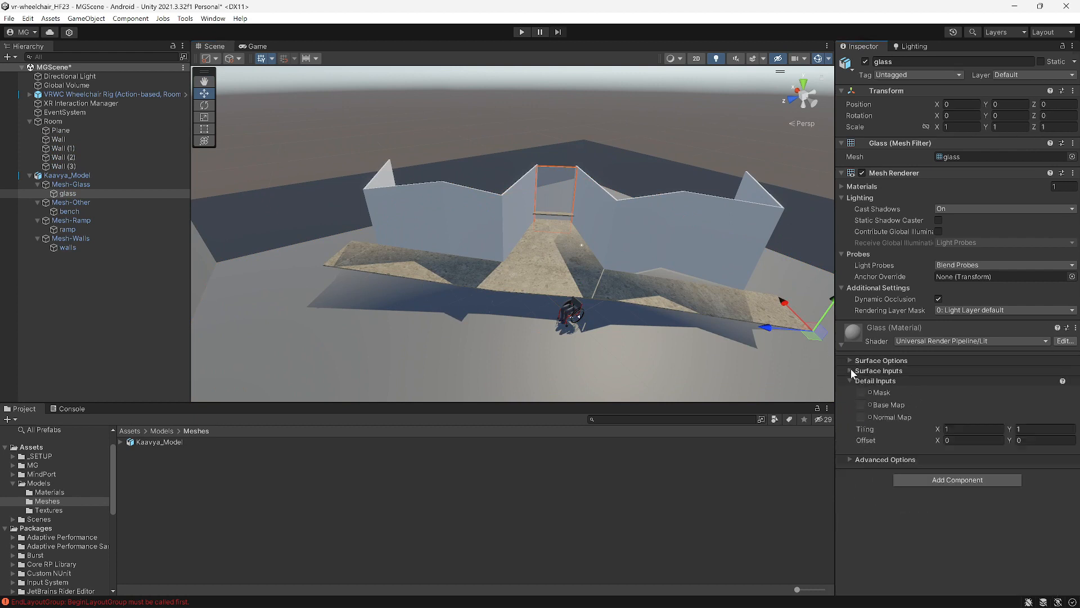
click(964, 477)
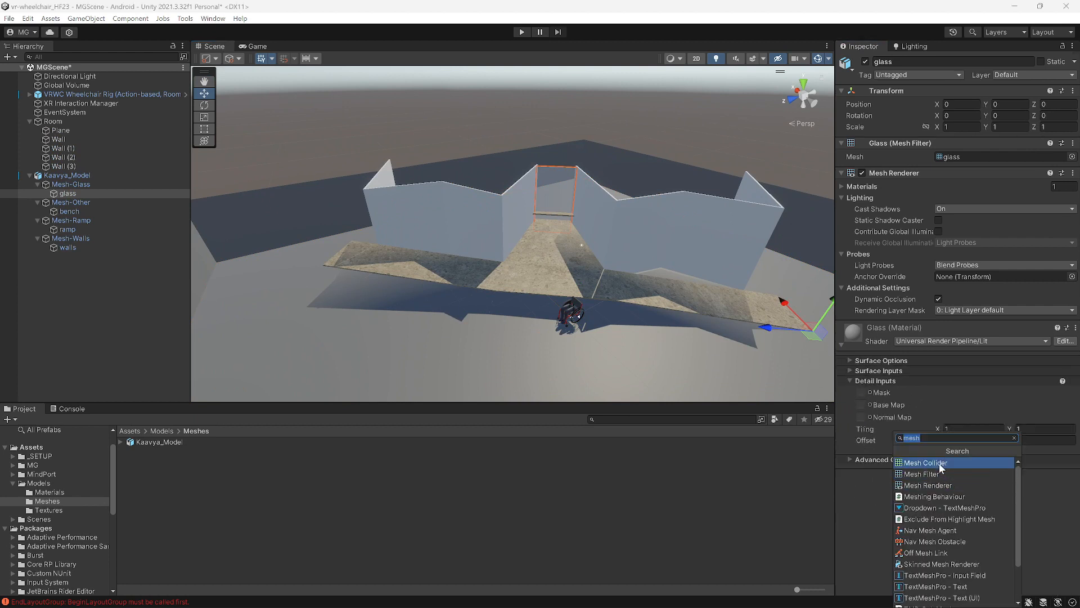
click(939, 463)
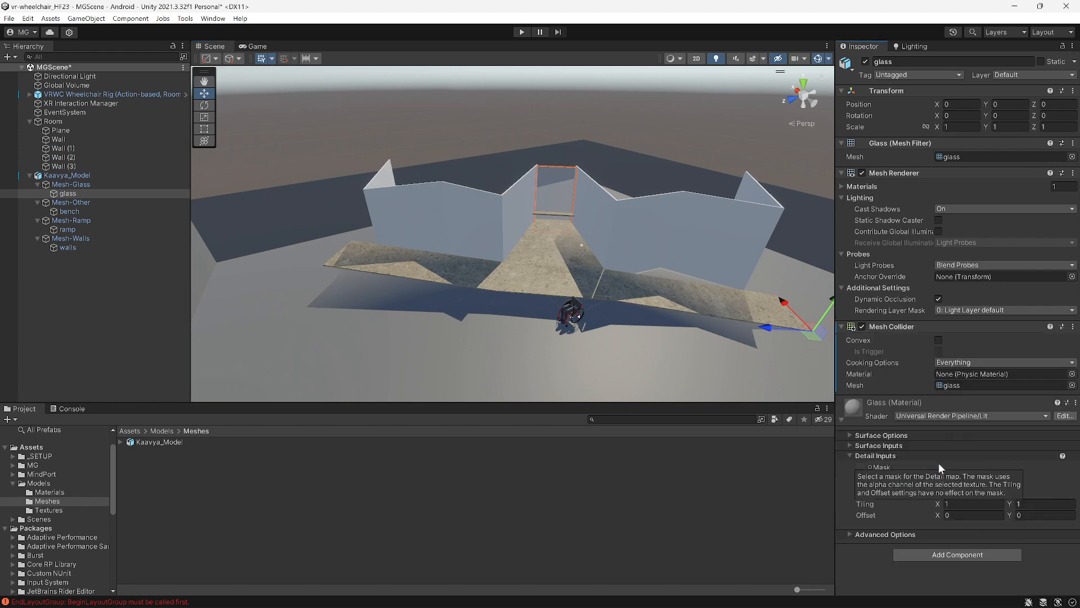
Collapse the Kaavya_Model and Room groups in the scene hierarchy
click(470, 333)
key(d)
right_drag(560, 363, 509, 283)
right_drag(535, 178, 411, 214)
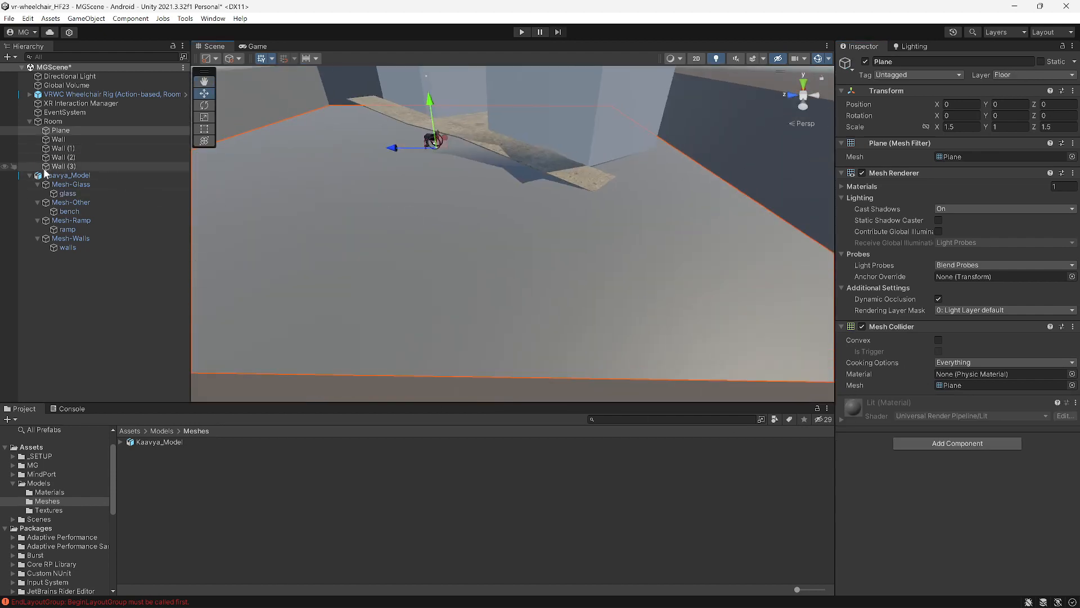
click(30, 176)
click(30, 175)
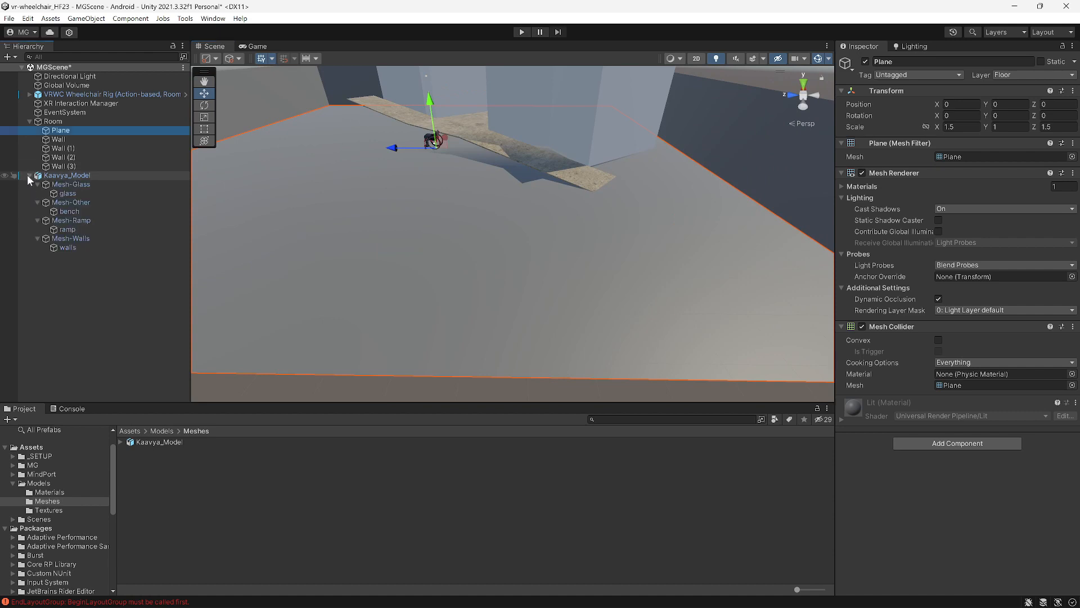
click(30, 176)
click(30, 121)
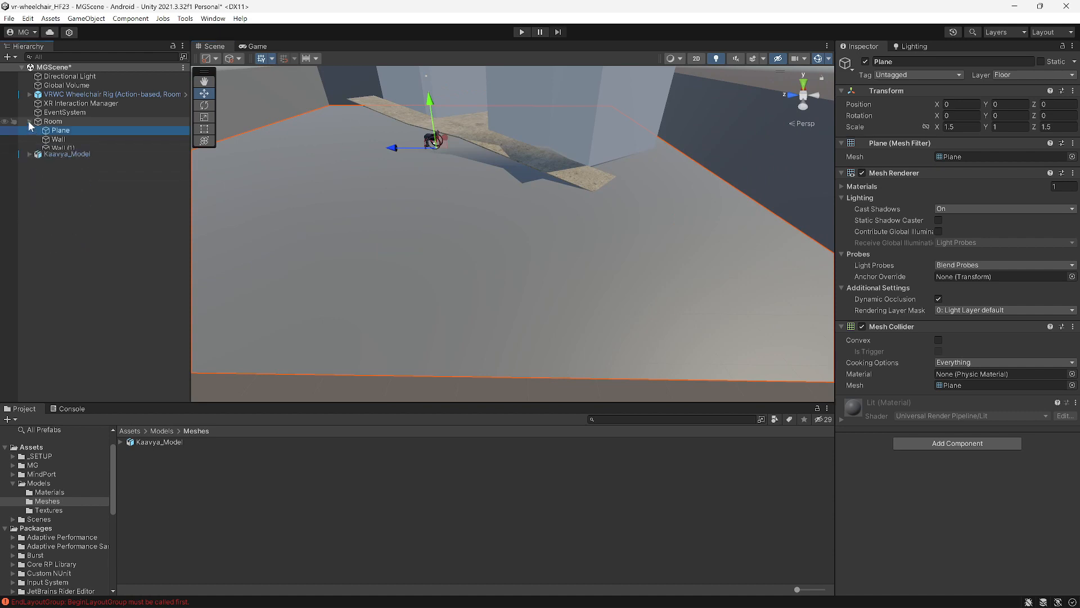
click(36, 131)
Deselect everything and examine how the ramp, walls and wheelchair sit inside the room
middle_drag(540, 244, 512, 384)
drag(586, 309, 594, 306)
click(741, 181)
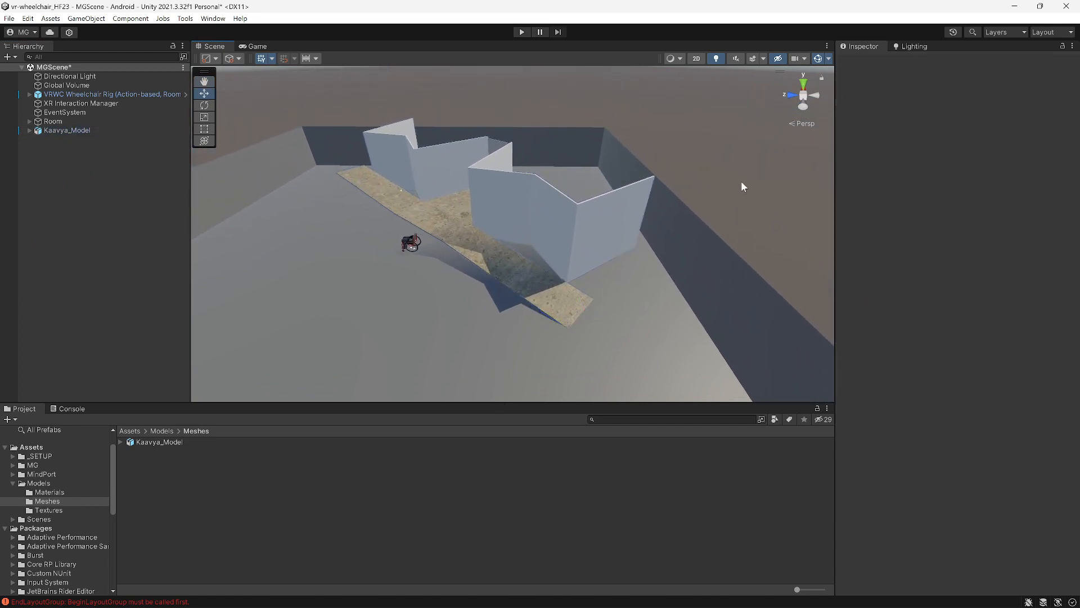
middle_drag(443, 293, 527, 272)
alt+drag(527, 272, 582, 283)
middle_drag(495, 308, 600, 278)
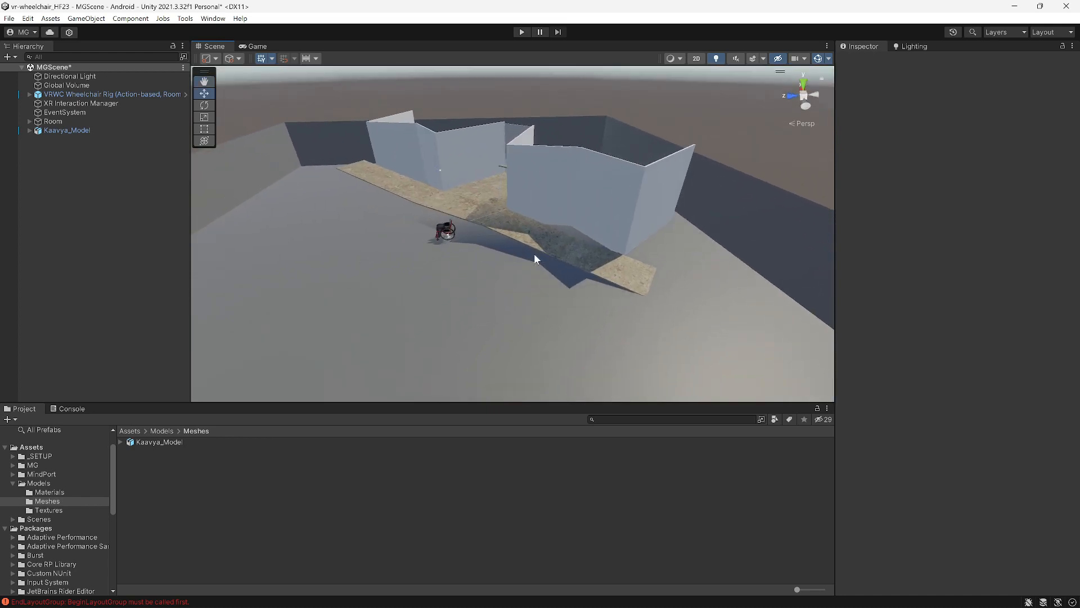
middle_drag(526, 278, 511, 276)
scroll(461, 262, up, 2)
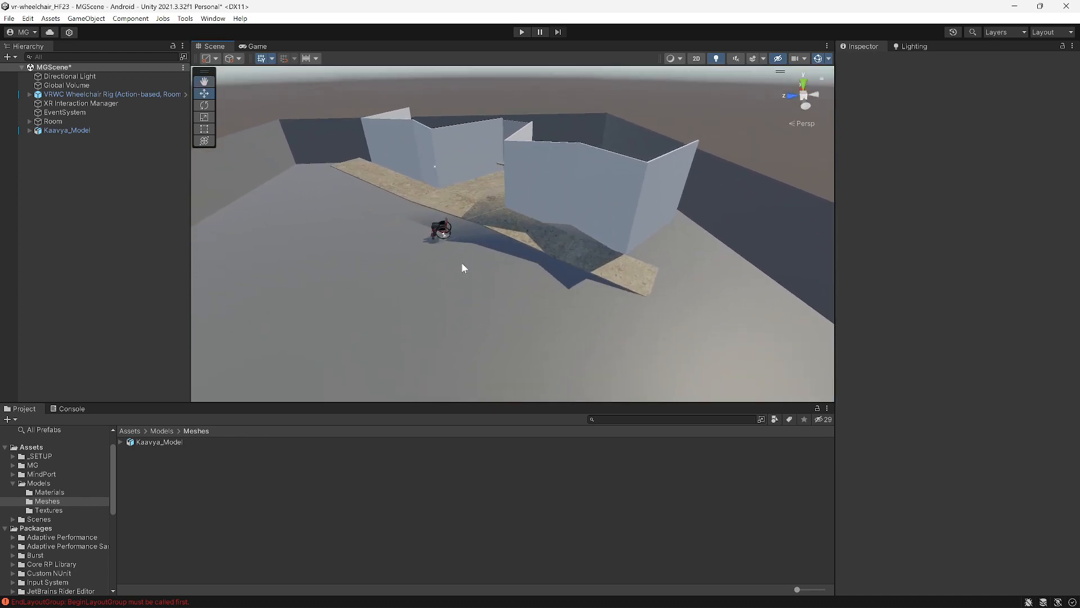
Create a 3D sphere at the root of the scene and set its position to 0, 0, 0
click(44, 177)
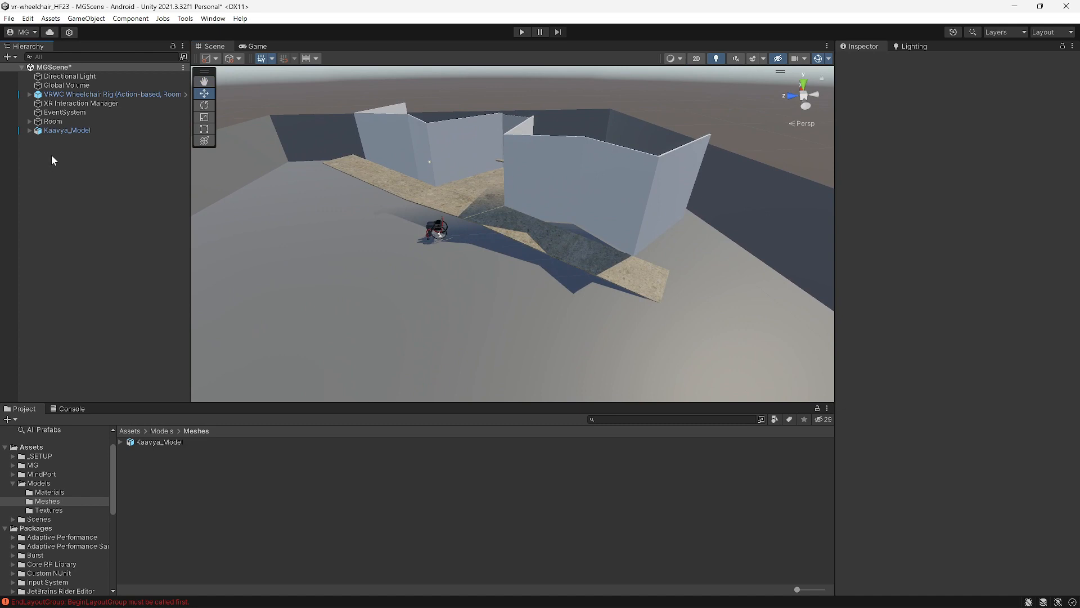
right_click(52, 157)
mouse_move(103, 319)
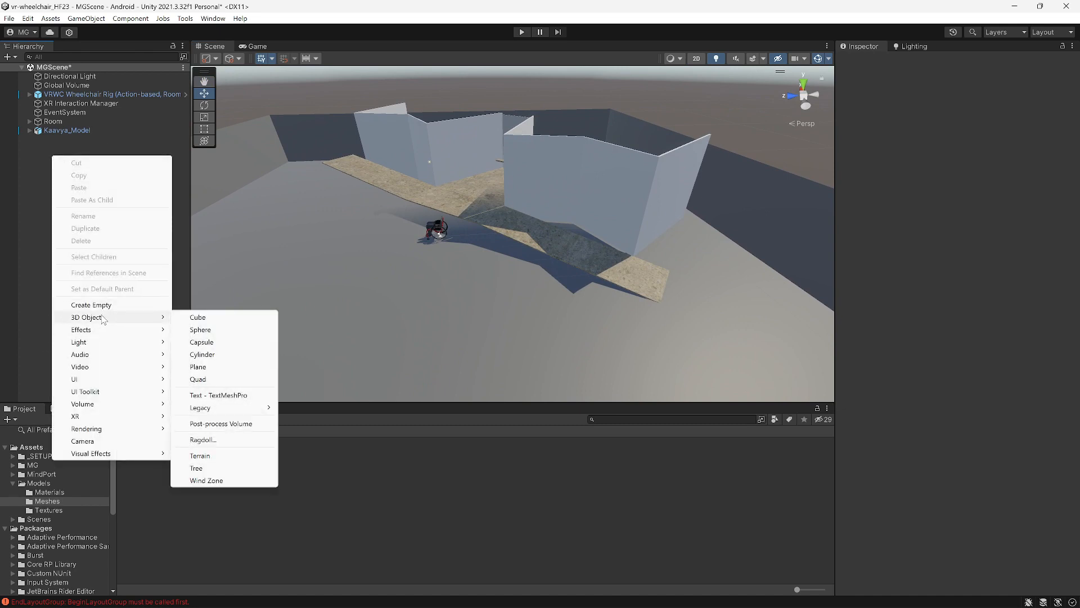
click(201, 331)
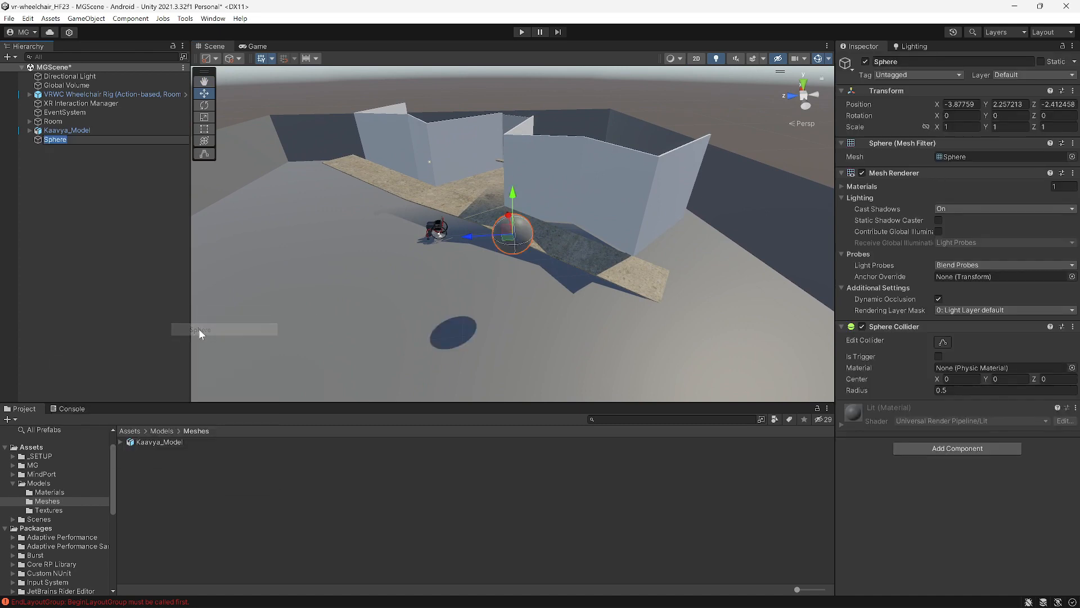
click(976, 105)
text(0)
click(1007, 104)
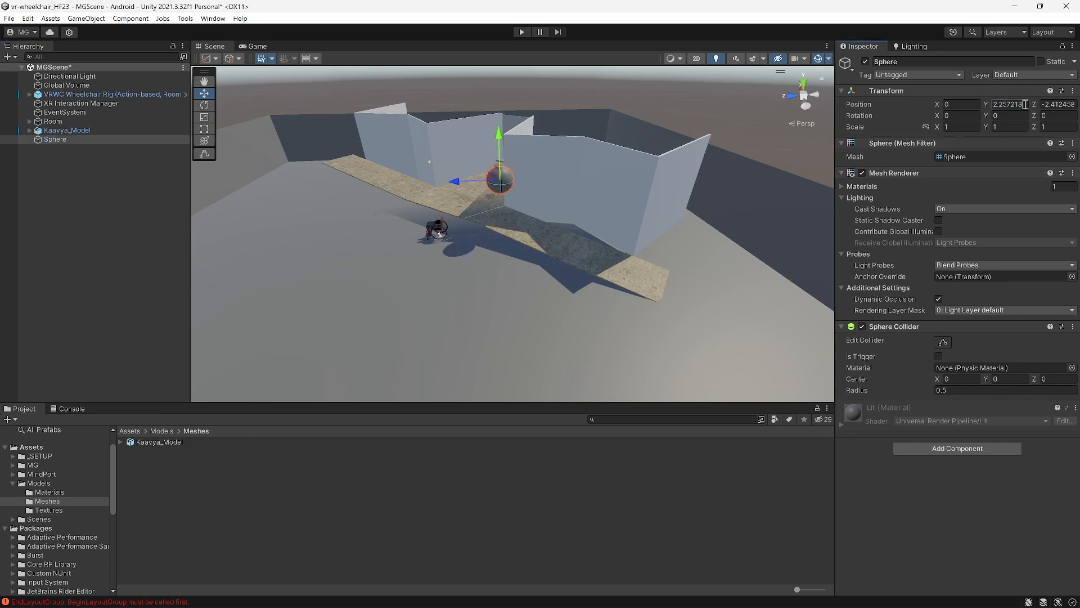
text(0)
click(1058, 104)
text(0)
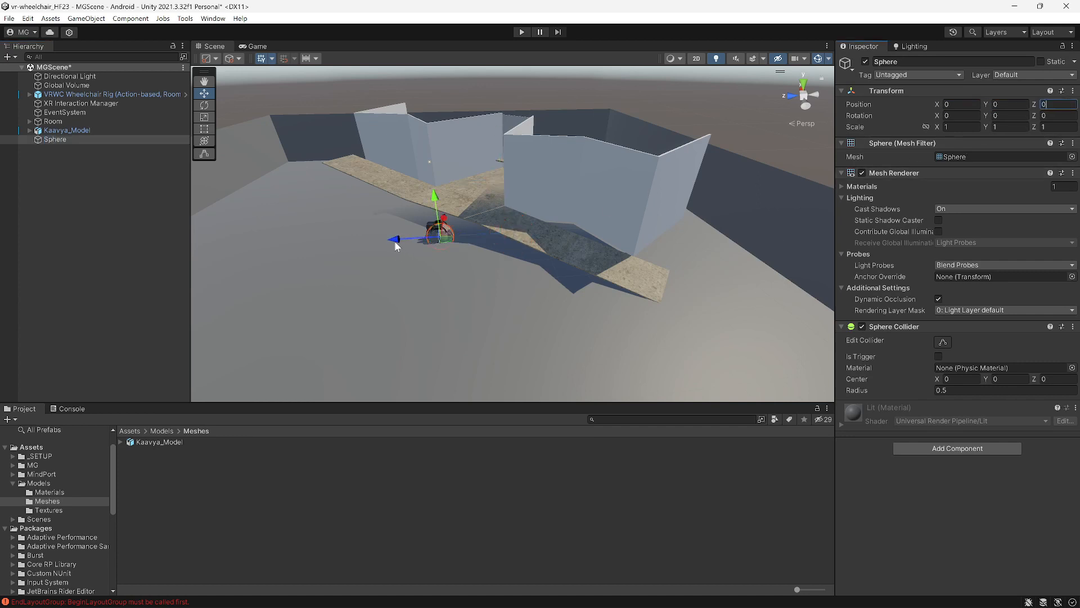
Scale the sphere to 0.4 on all three axes and set its Y rotation to 0.2
click(957, 126)
text(0.4)
click(1011, 127)
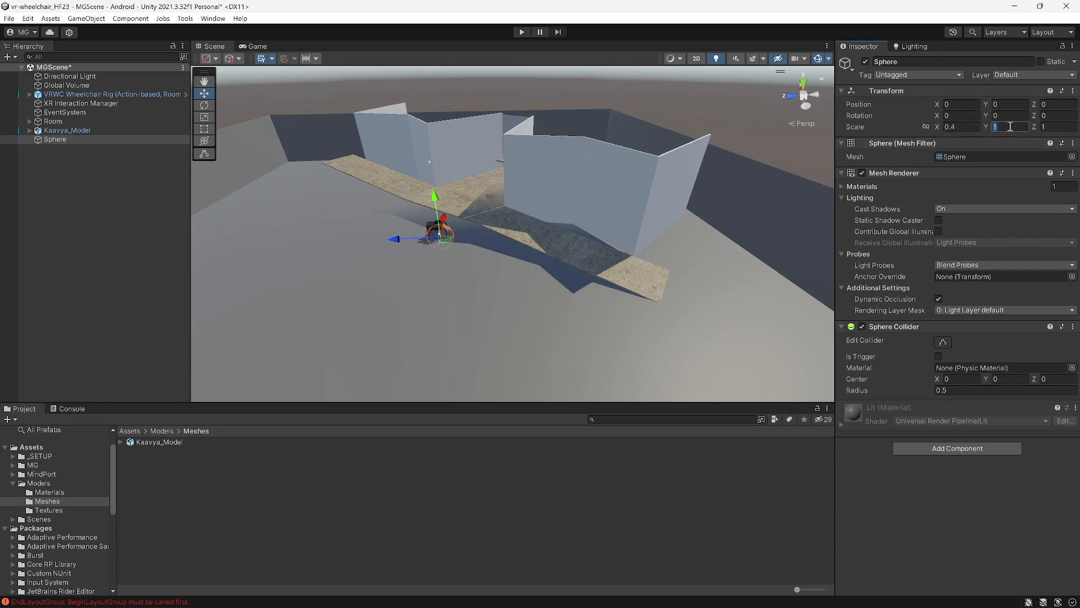
text(0.4)
click(1057, 126)
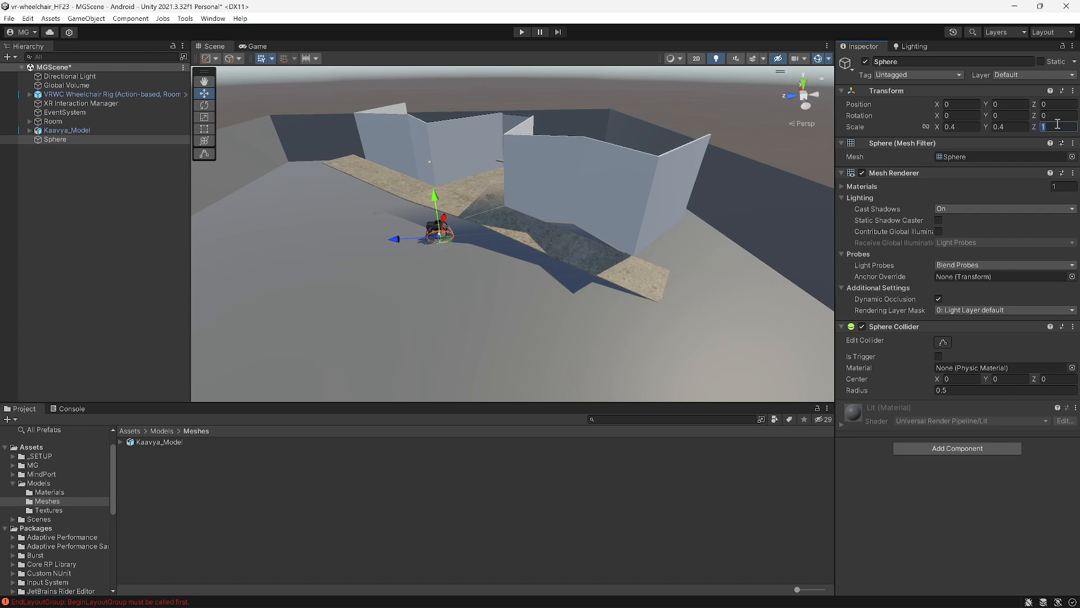
text(.4)
click(1004, 116)
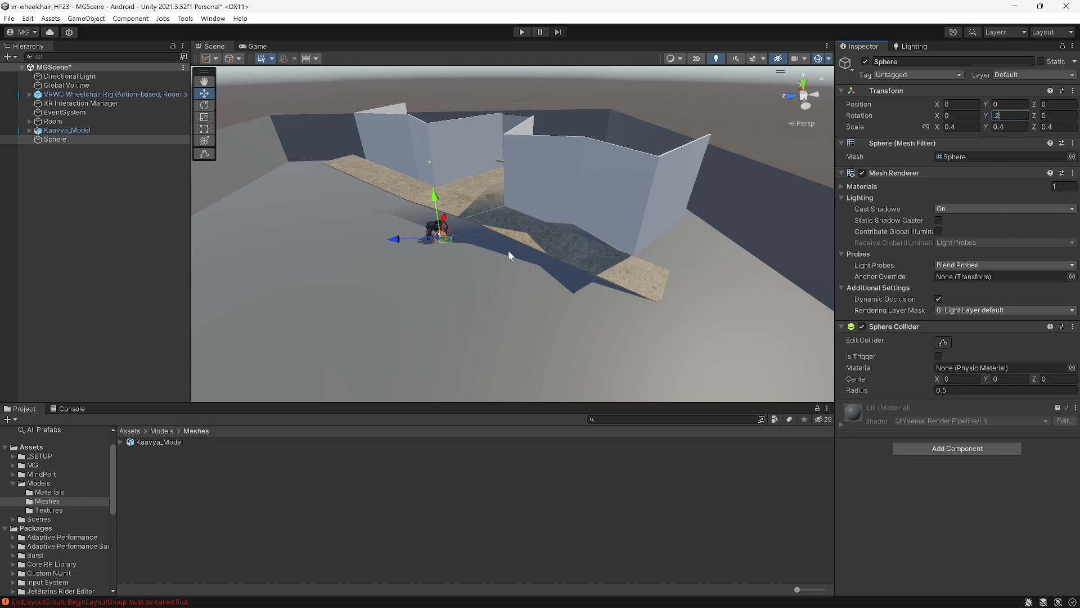
Move the sphere beside the wheelchair and raise it onto the floor, at about X -2.02, Y 0.195, Z 0.01
drag(444, 217, 440, 245)
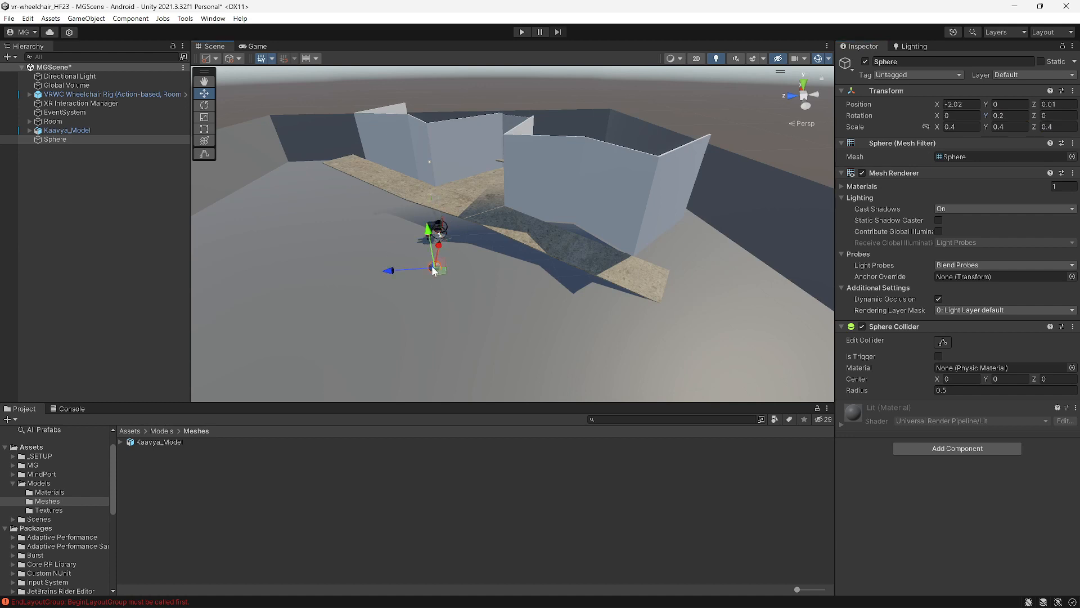
scroll(430, 271, up, 7)
right_drag(434, 306, 414, 313)
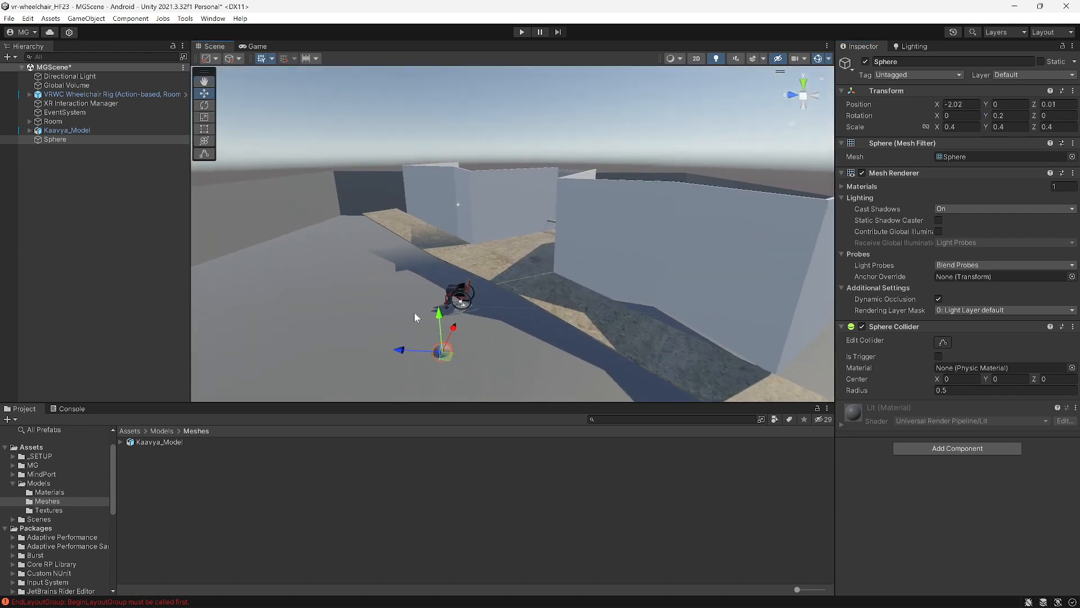
alt+drag(414, 317, 478, 198)
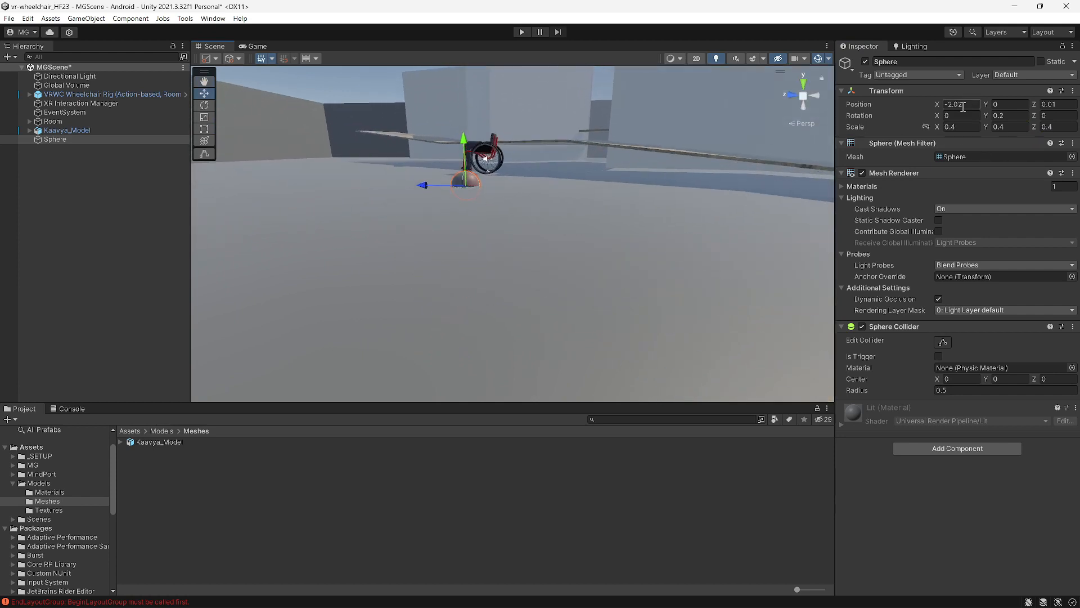
drag(464, 141, 467, 122)
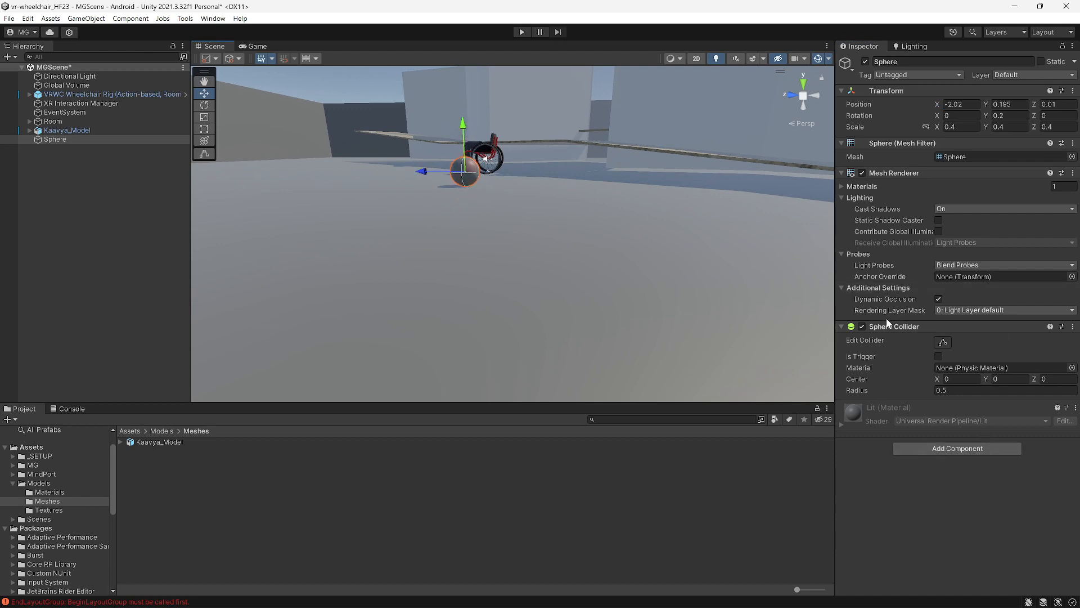
Add a Rigidbody component to the sphere
click(944, 448)
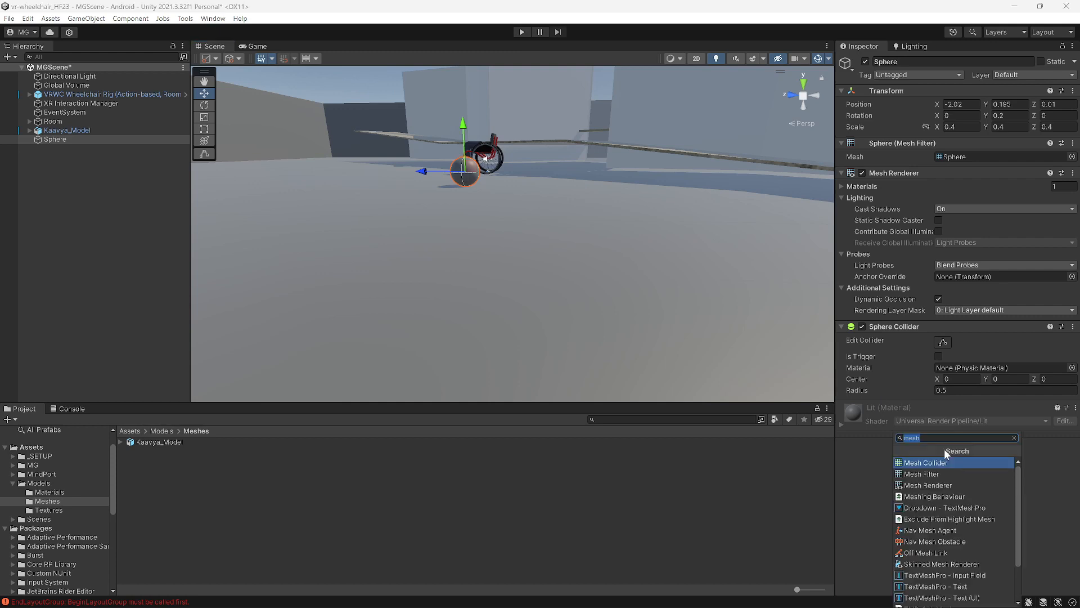
mouse_move(1019, 482)
mouse_down()
mouse_move(1021, 548)
mouse_move(1018, 463)
mouse_up()
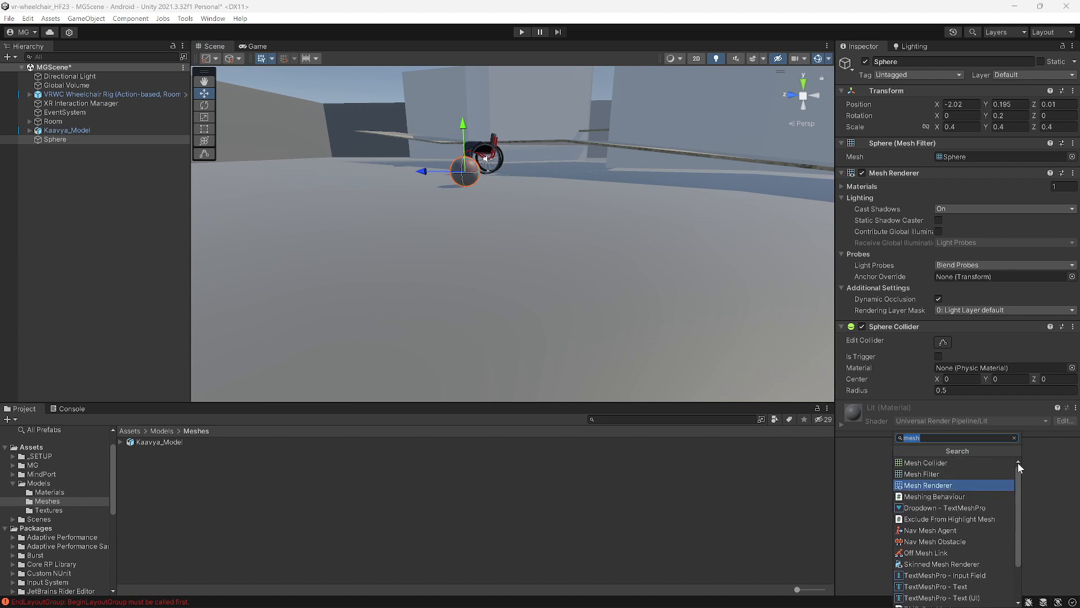
click(931, 437)
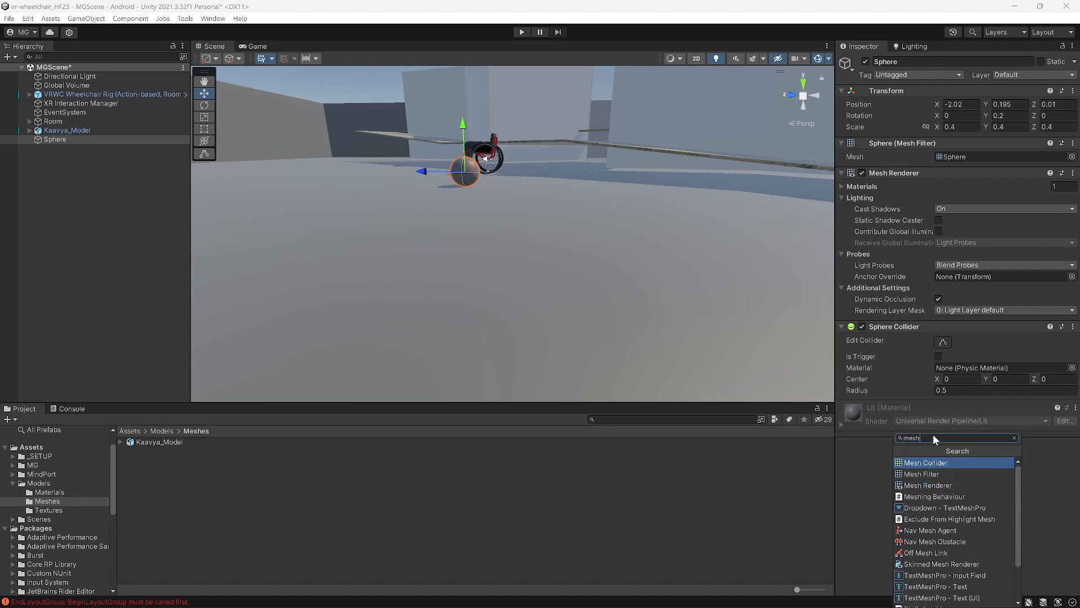
text(rigi)
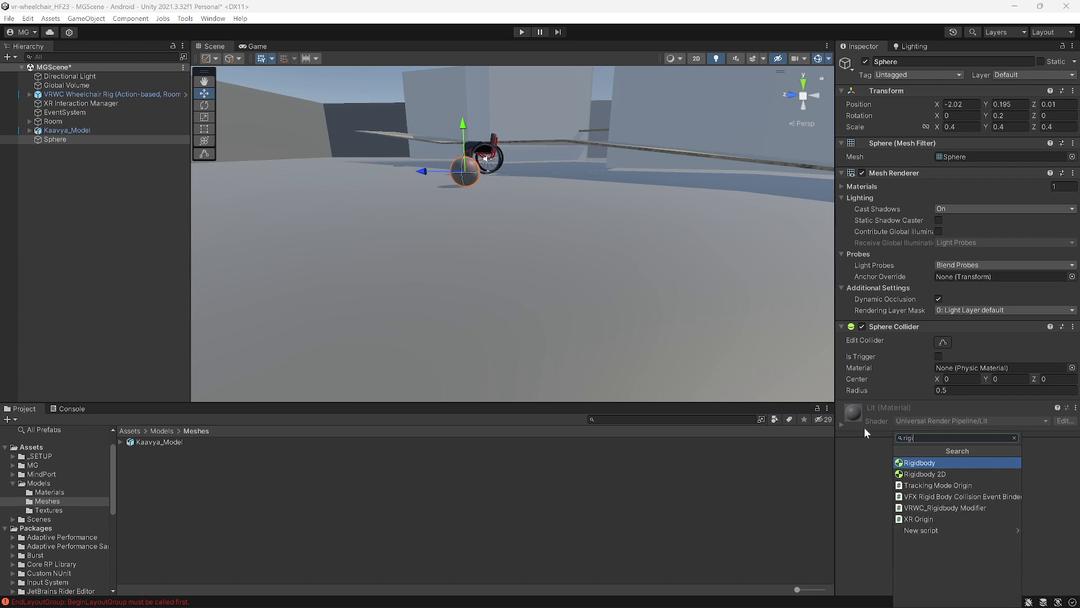
click(933, 462)
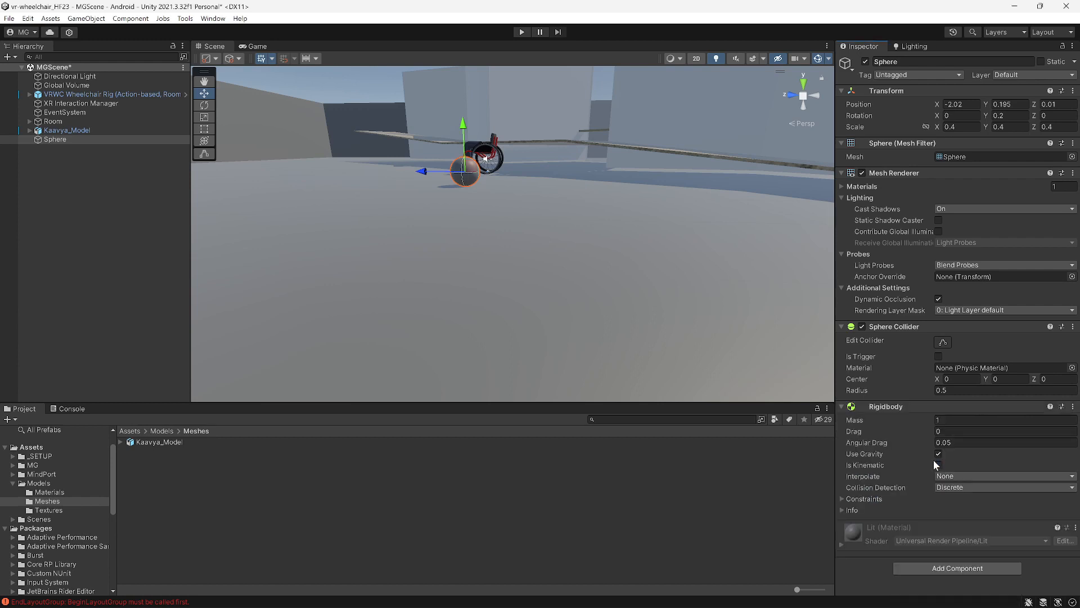
Examine the layer and Mesh Collider settings of the room's floor plane and the model's ramp and walls meshes
click(523, 240)
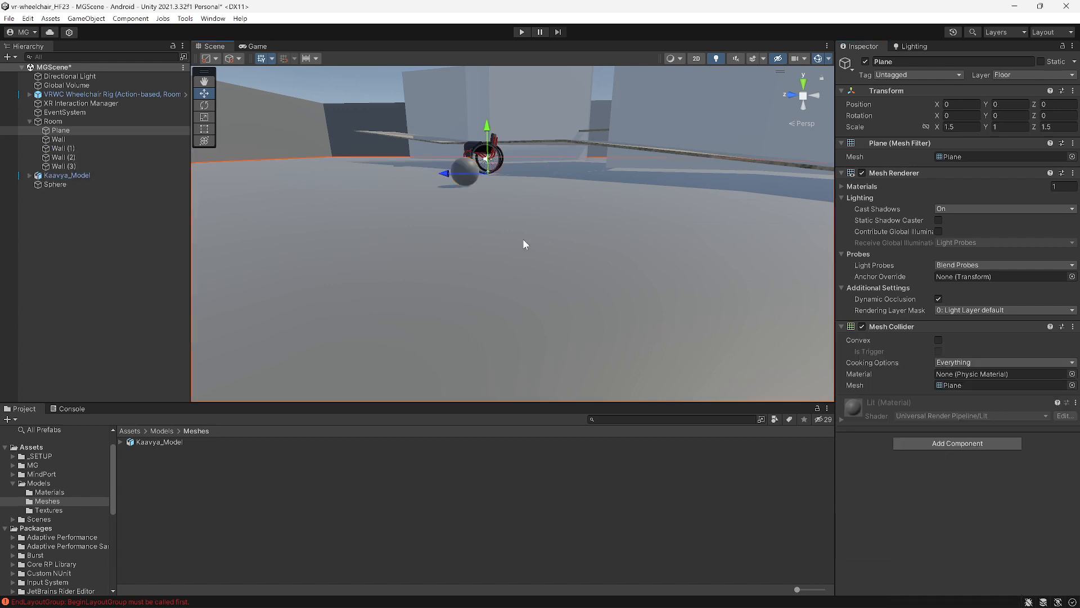
middle_drag(528, 216, 495, 382)
right_drag(542, 266, 488, 271)
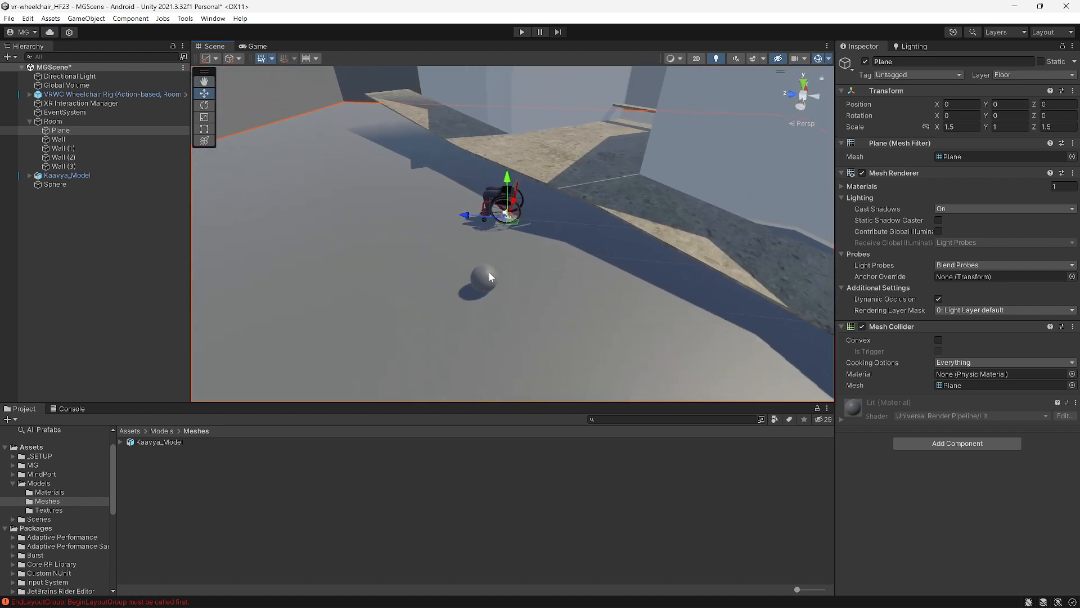
scroll(511, 291, down, 10)
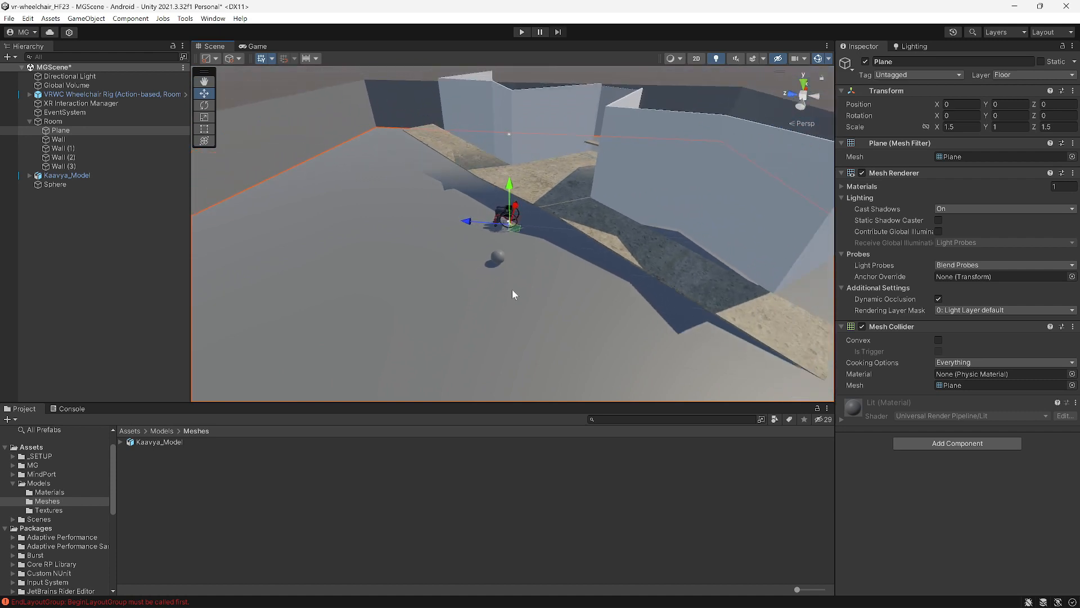
scroll(512, 293, down, 6)
right_drag(512, 293, 516, 316)
middle_drag(516, 316, 470, 288)
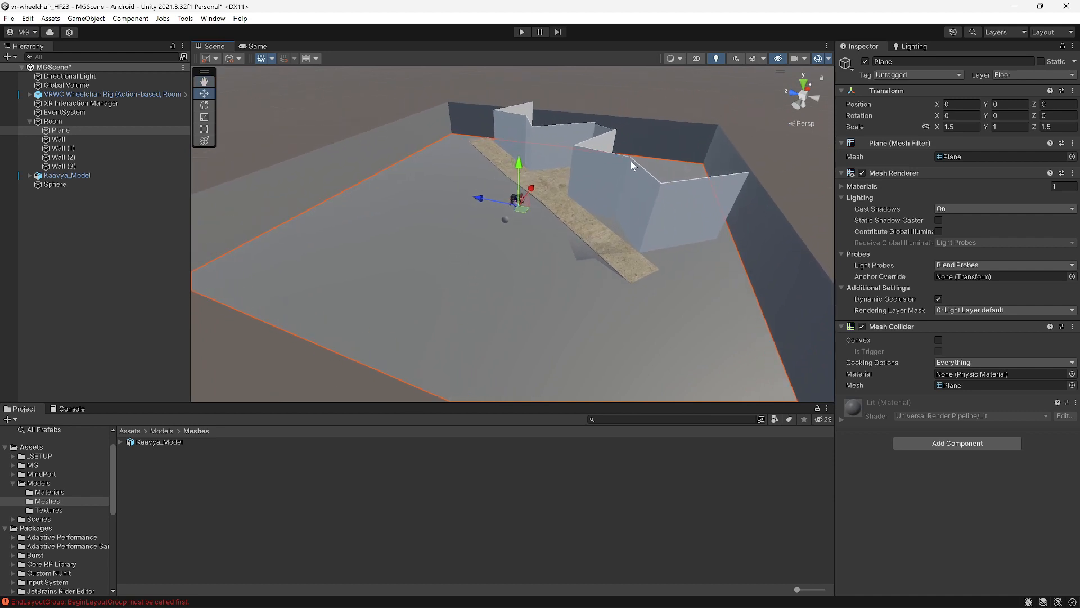
click(570, 206)
click(566, 210)
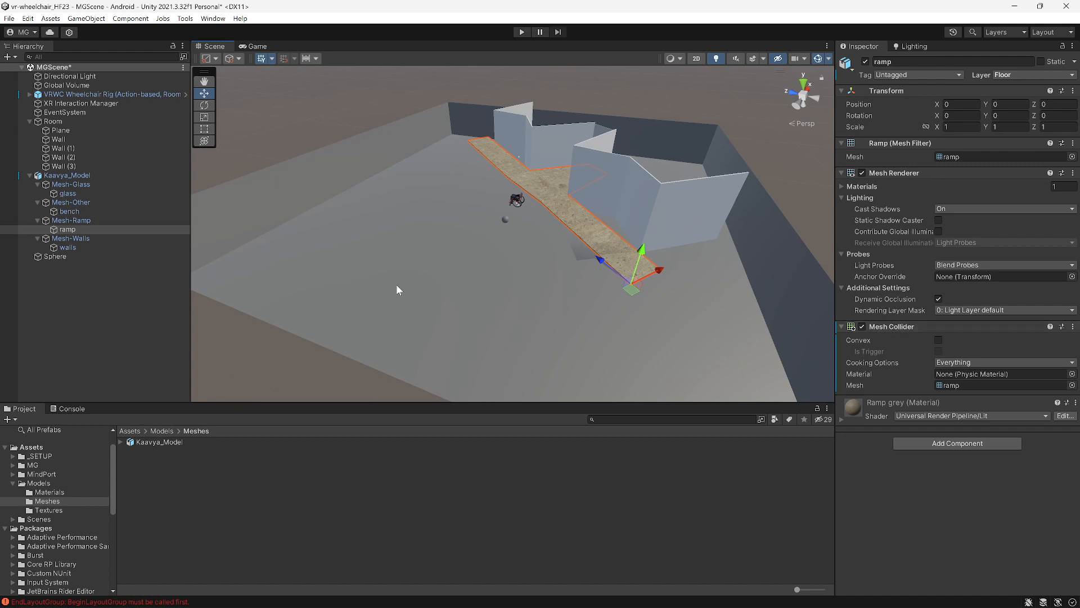
click(675, 201)
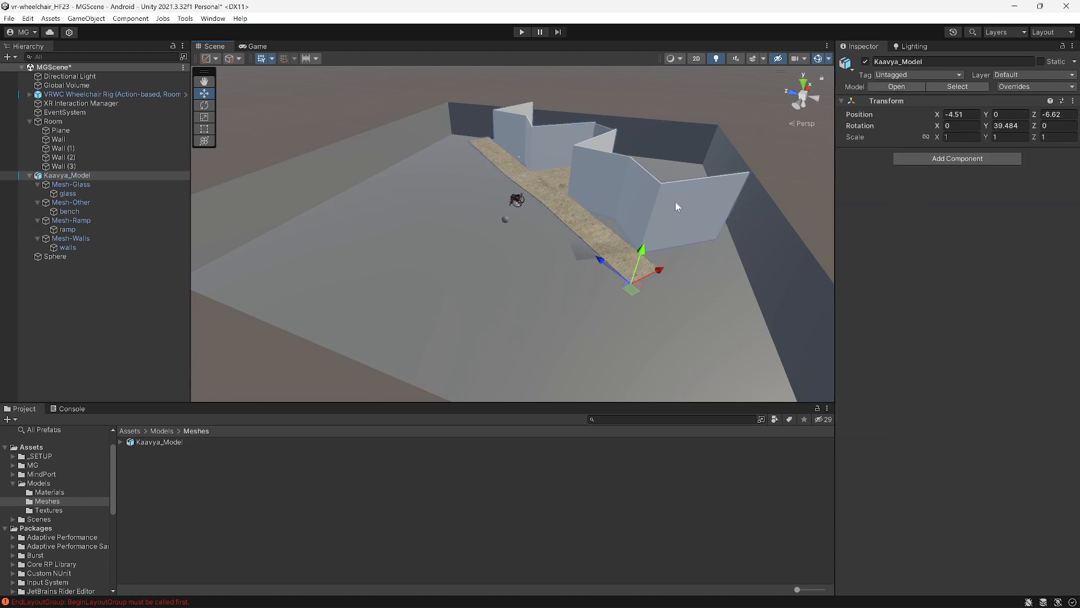
click(679, 194)
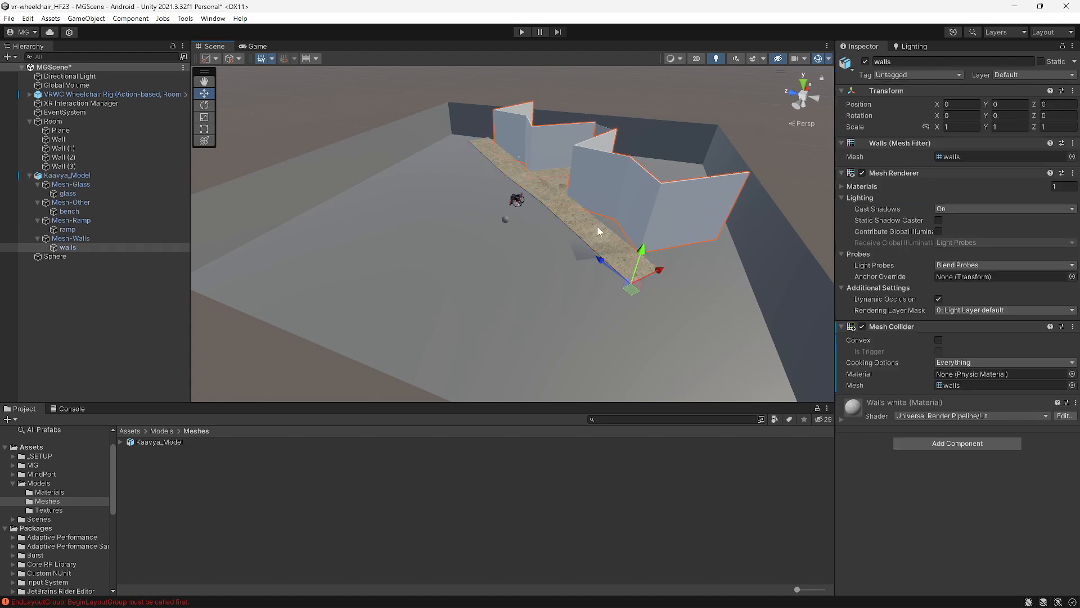
click(436, 259)
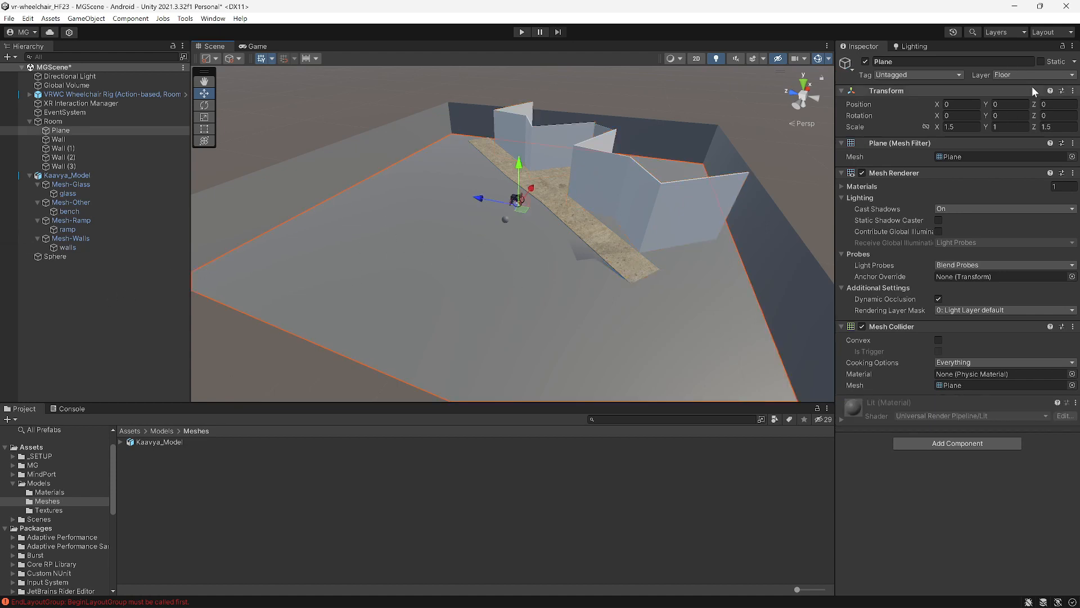
click(560, 200)
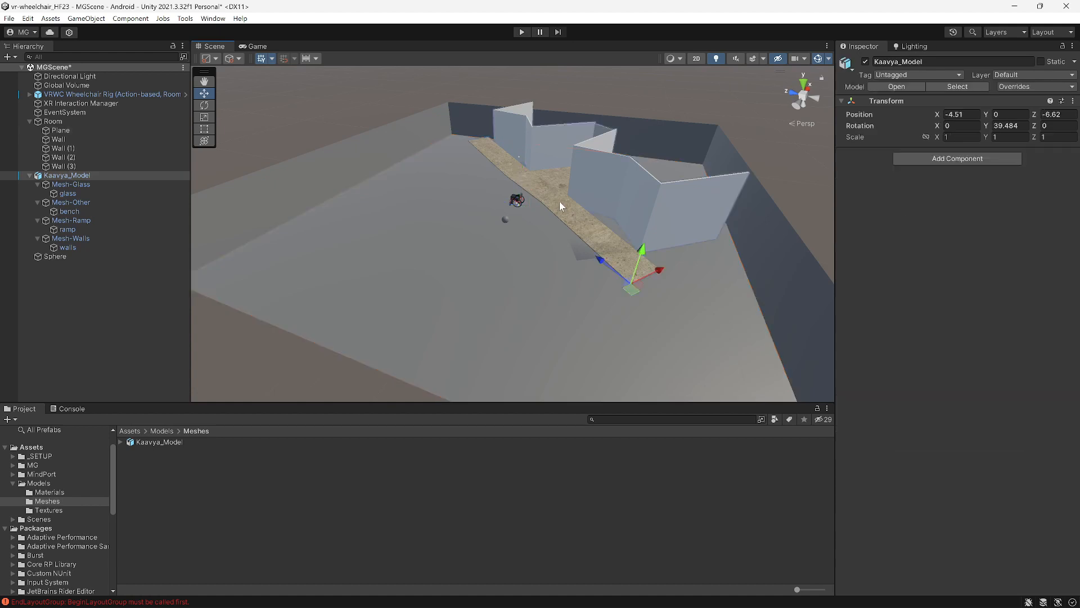
click(559, 200)
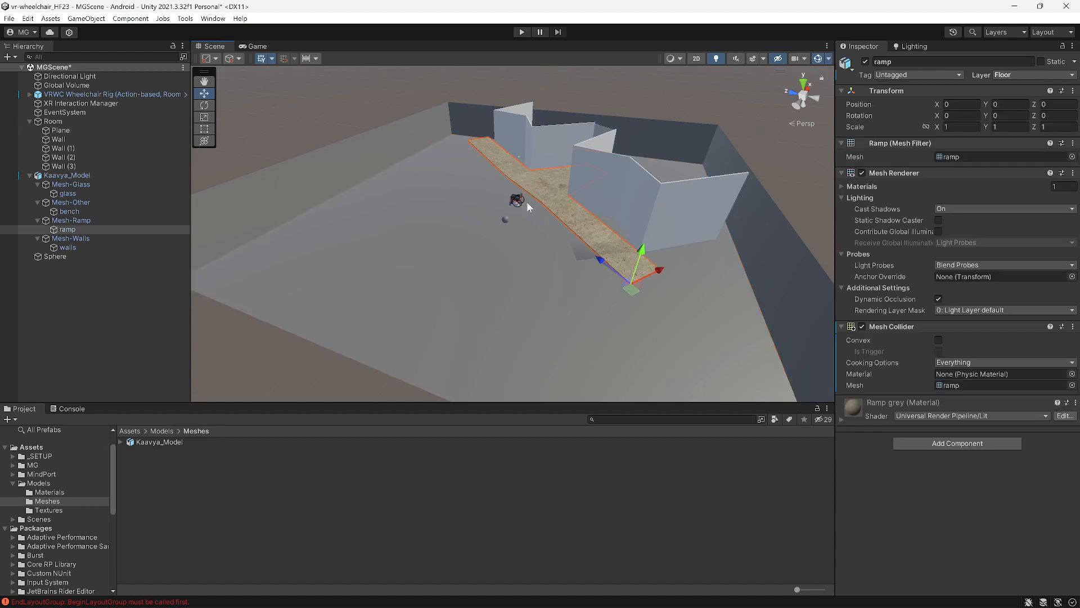
Open the player settings from the build settings and review the company name, product name and other Android options
click(9, 18)
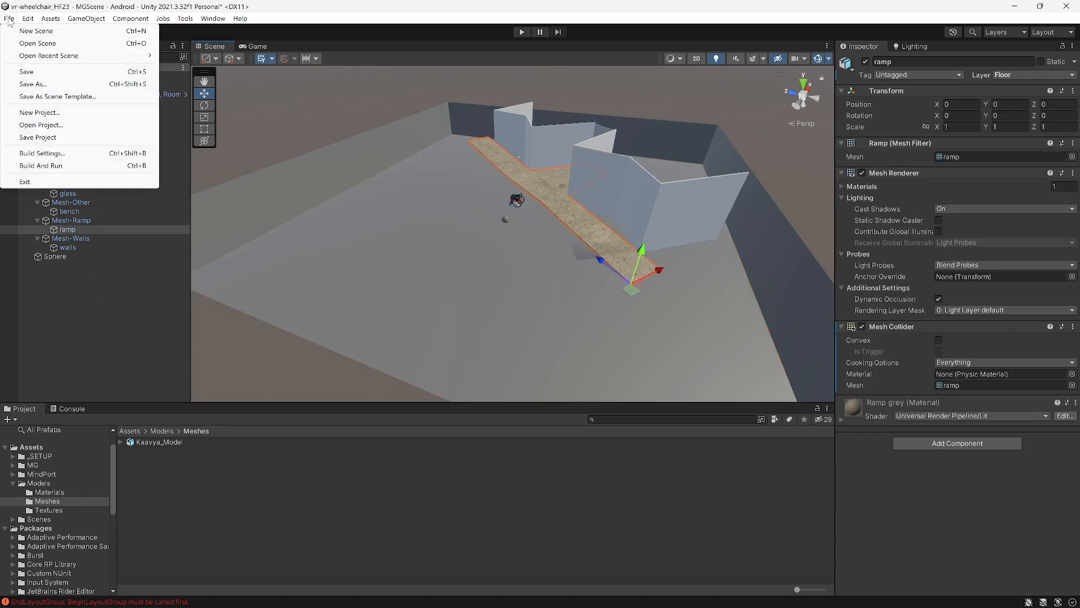
click(51, 154)
click(324, 474)
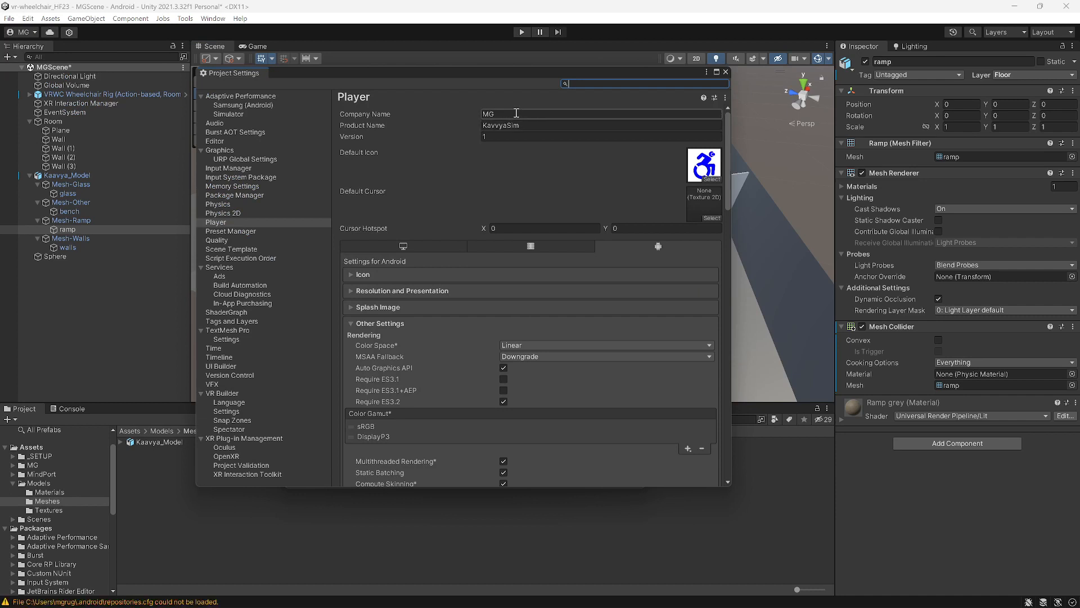
click(516, 113)
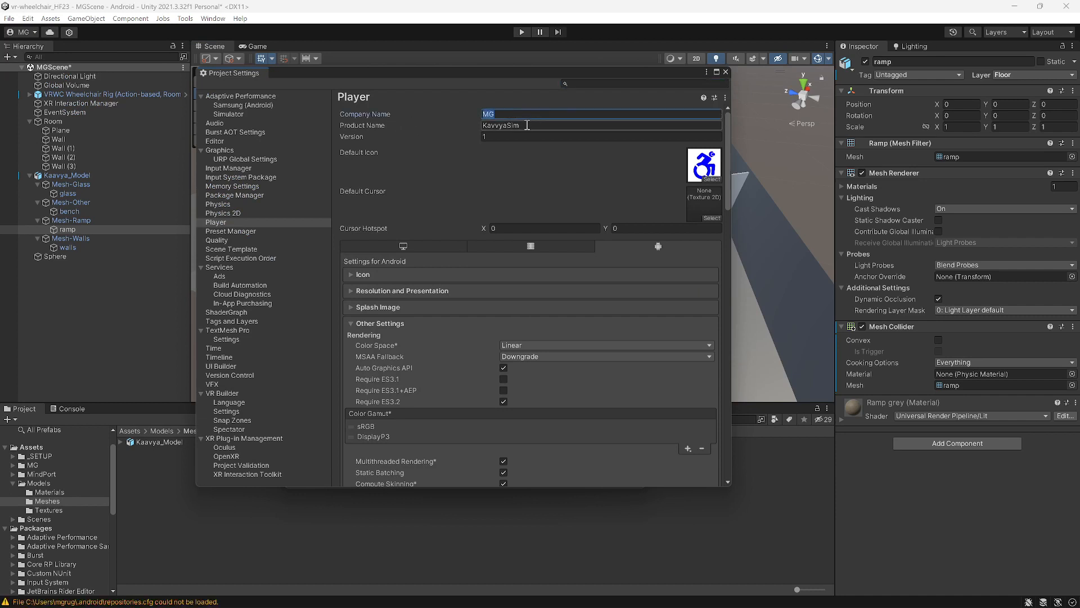
click(528, 125)
click(535, 125)
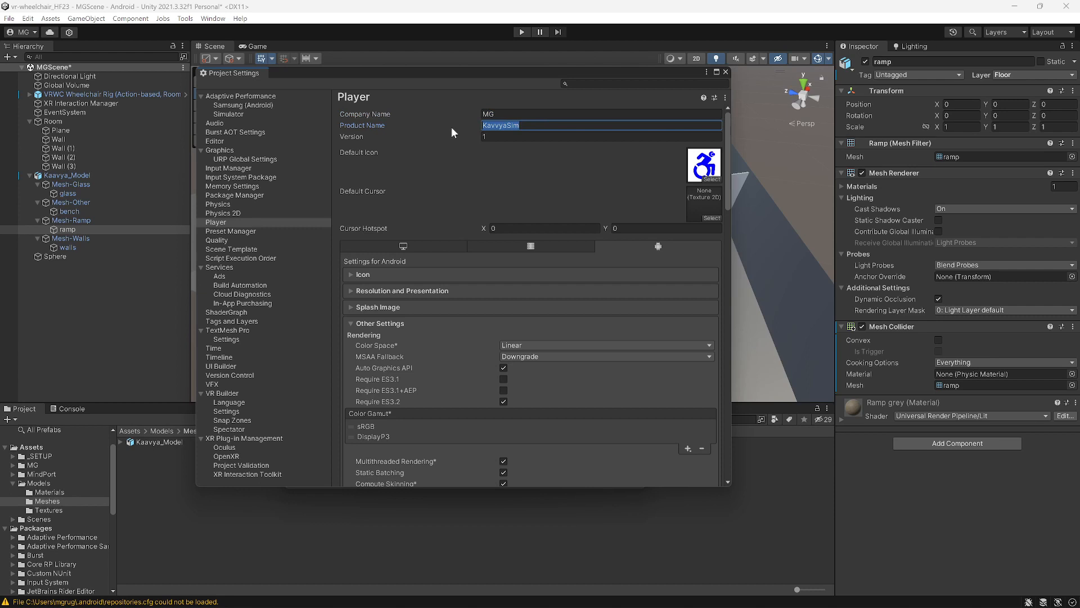
click(550, 124)
scroll(517, 179, down, 10)
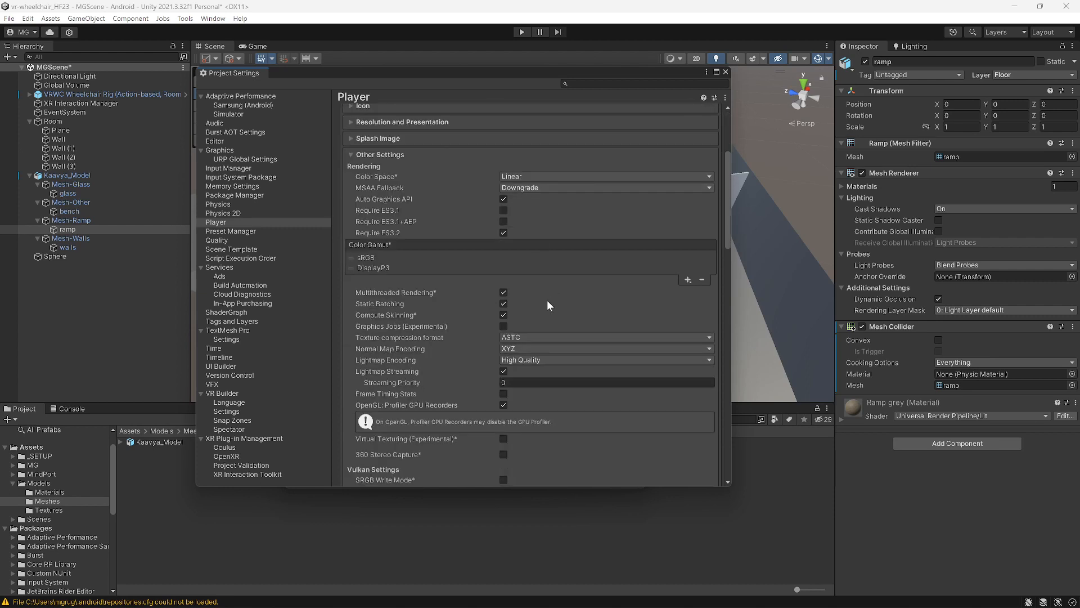
scroll(546, 302, down, 20)
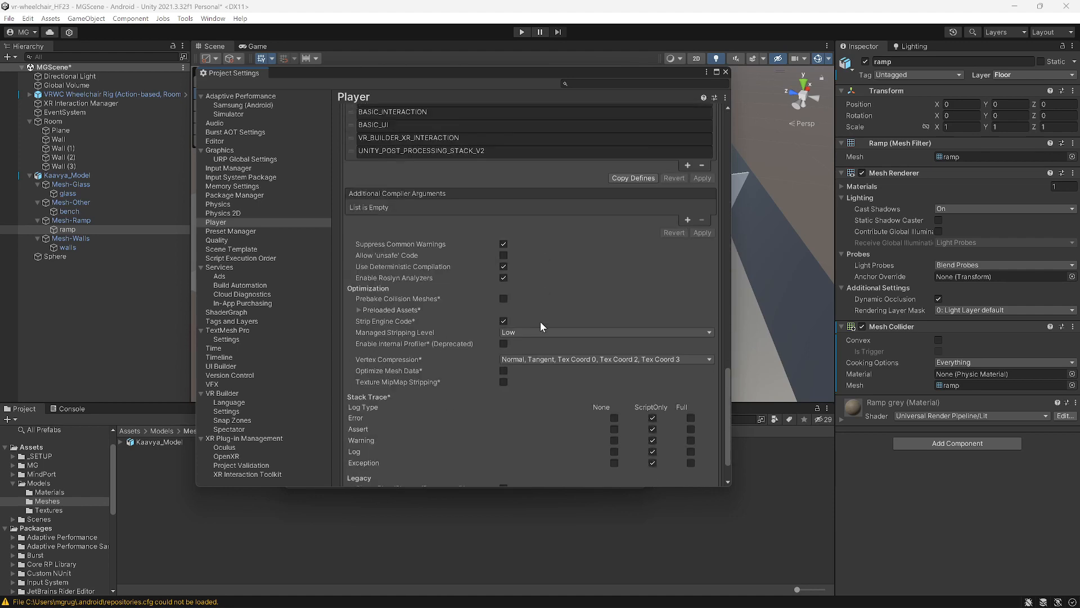
scroll(540, 322, up, 20)
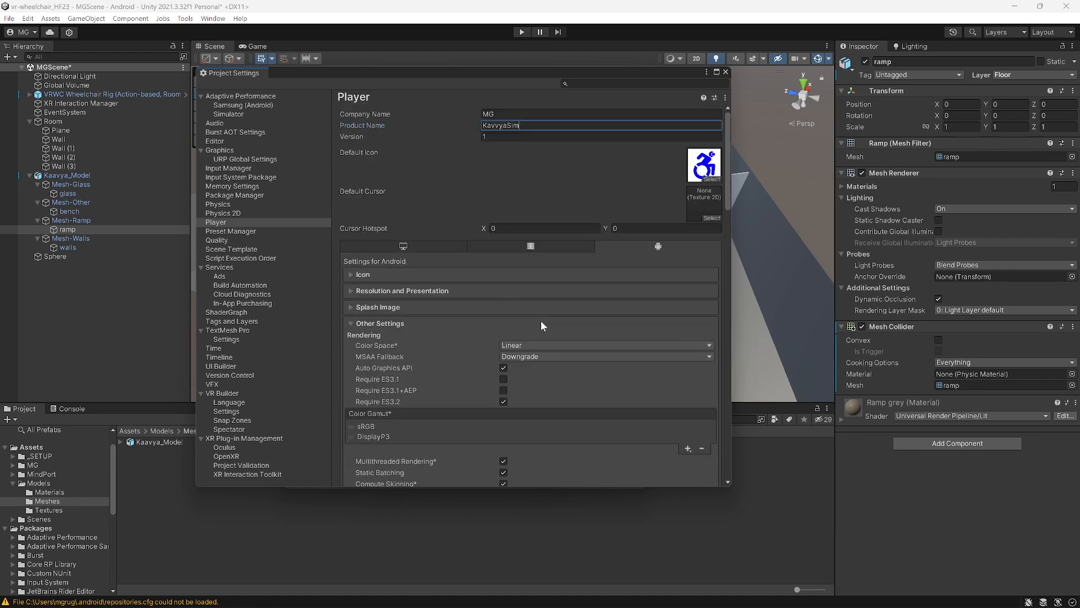
click(725, 72)
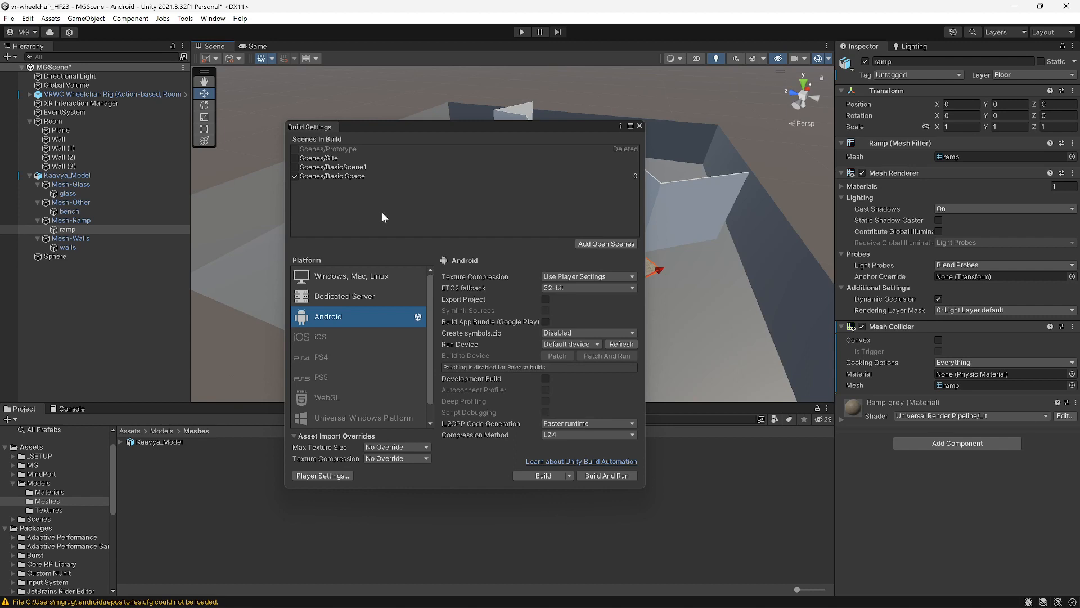
Exclude the Basic Space scene from the build, add the open MGScene to the build list, and save the scene
click(295, 176)
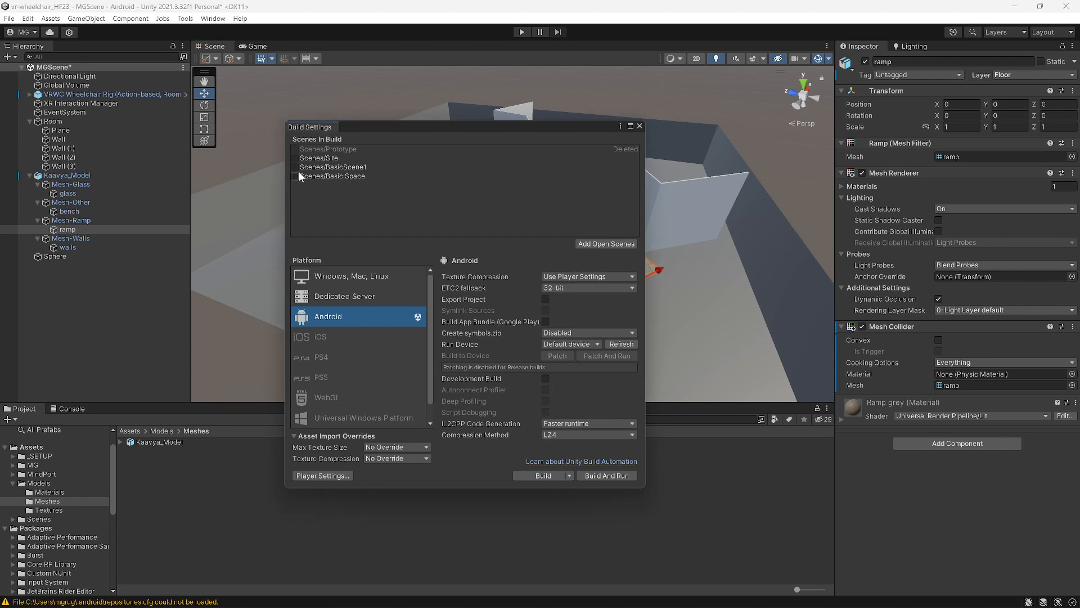
click(601, 244)
click(639, 126)
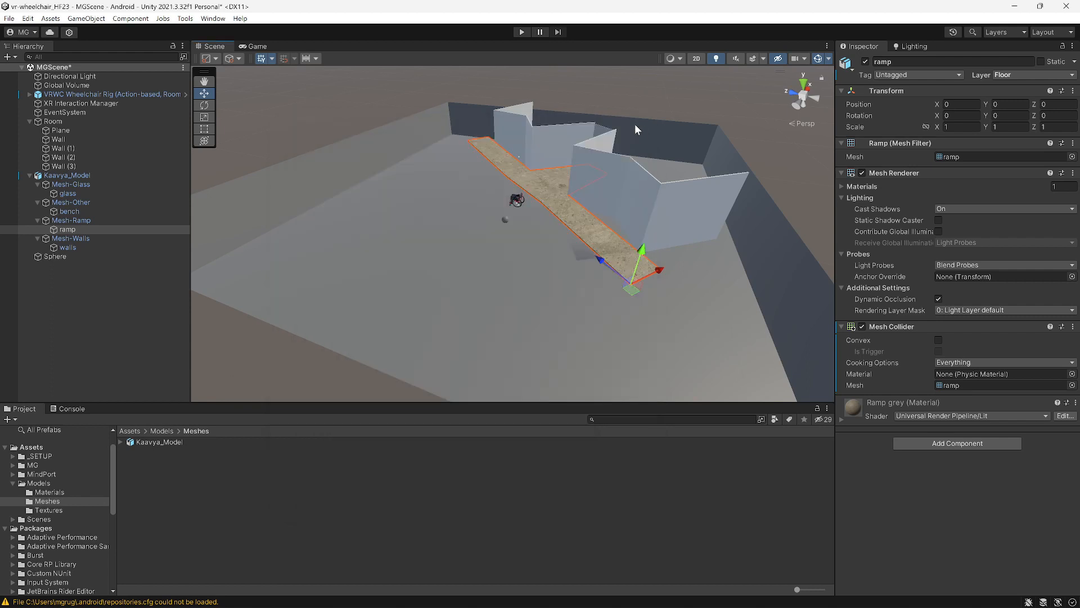
click(9, 18)
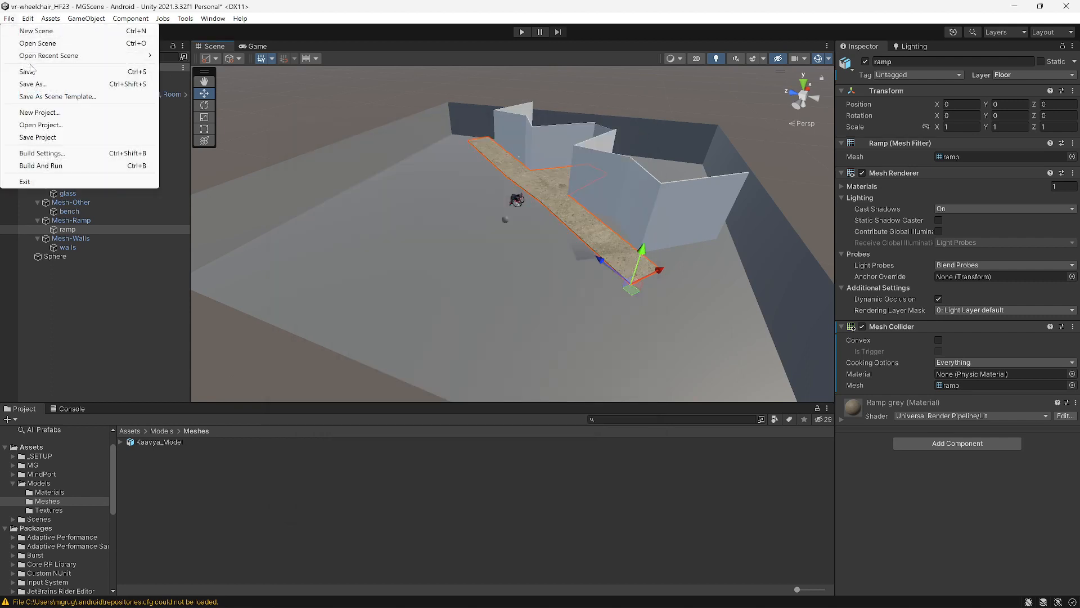
click(12, 71)
Build the Android app as wheelchair_kaavya2.apk in the Kaavya builds folder
click(9, 19)
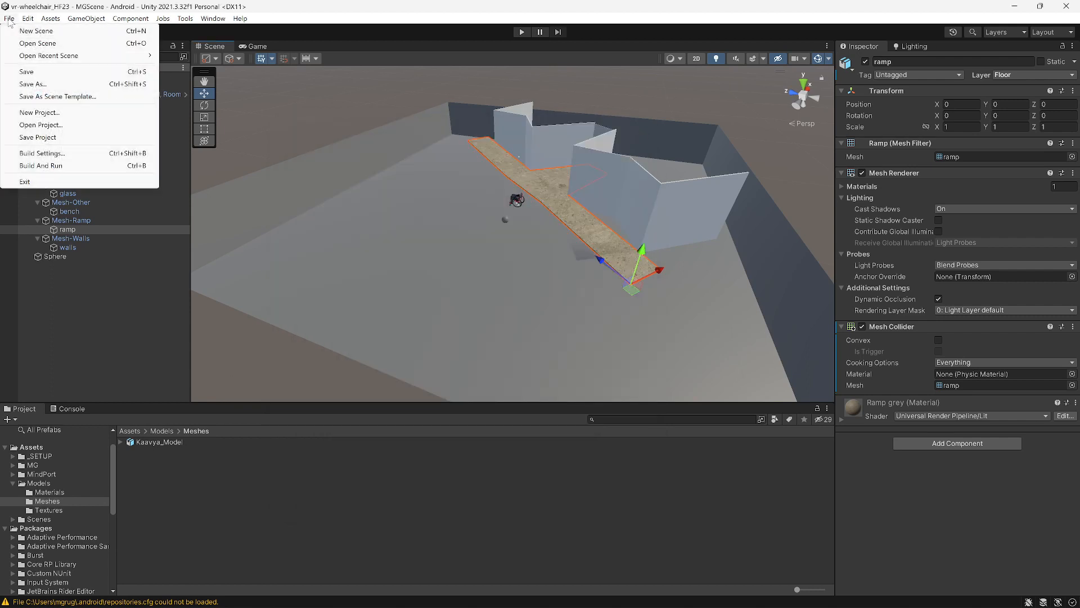
click(41, 153)
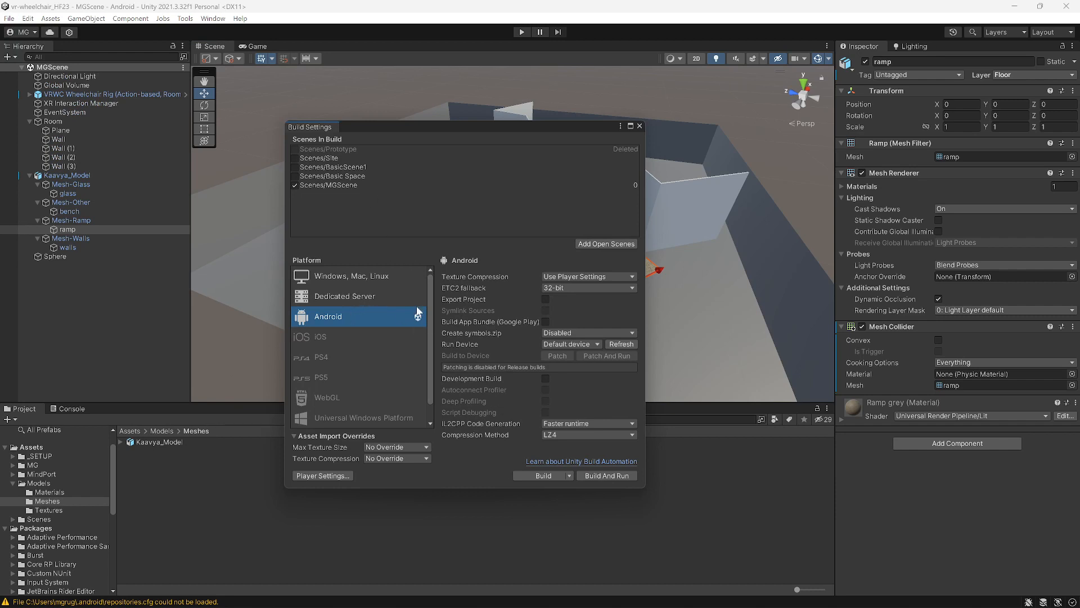
click(547, 475)
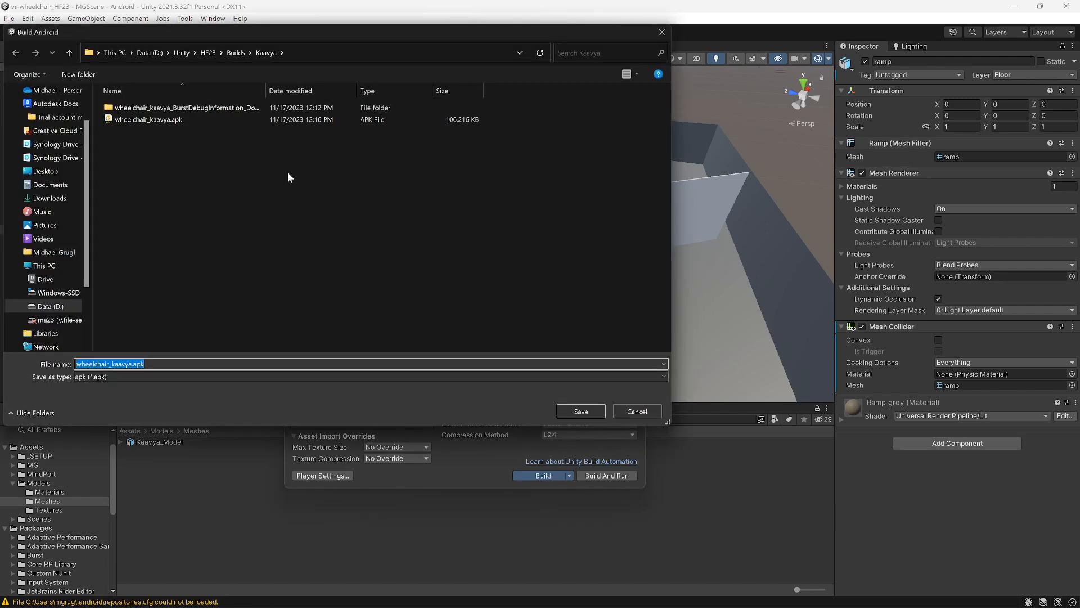
click(132, 364)
text(2)
click(587, 411)
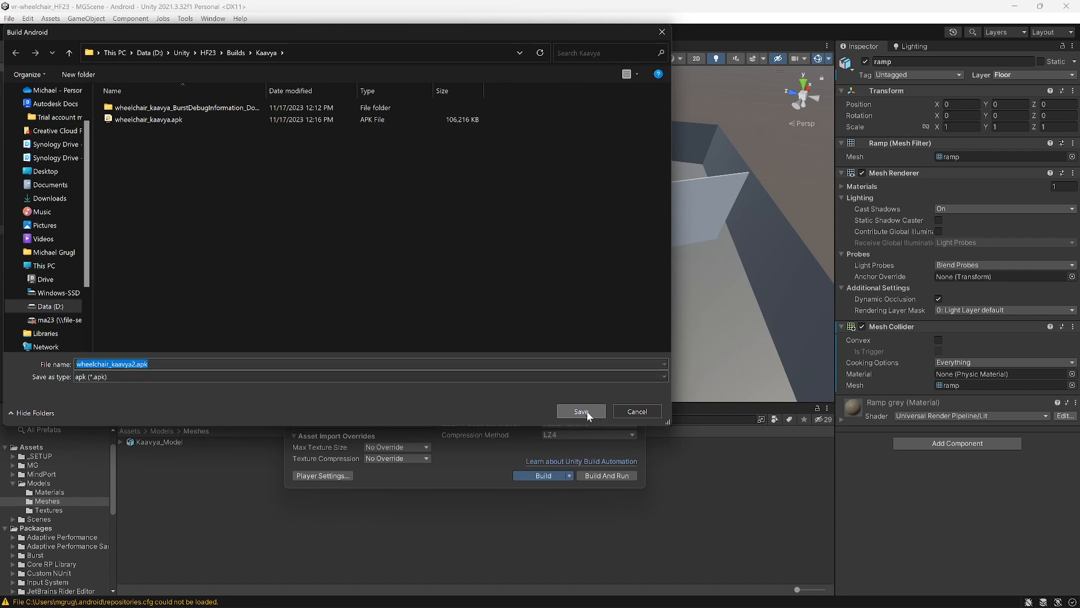